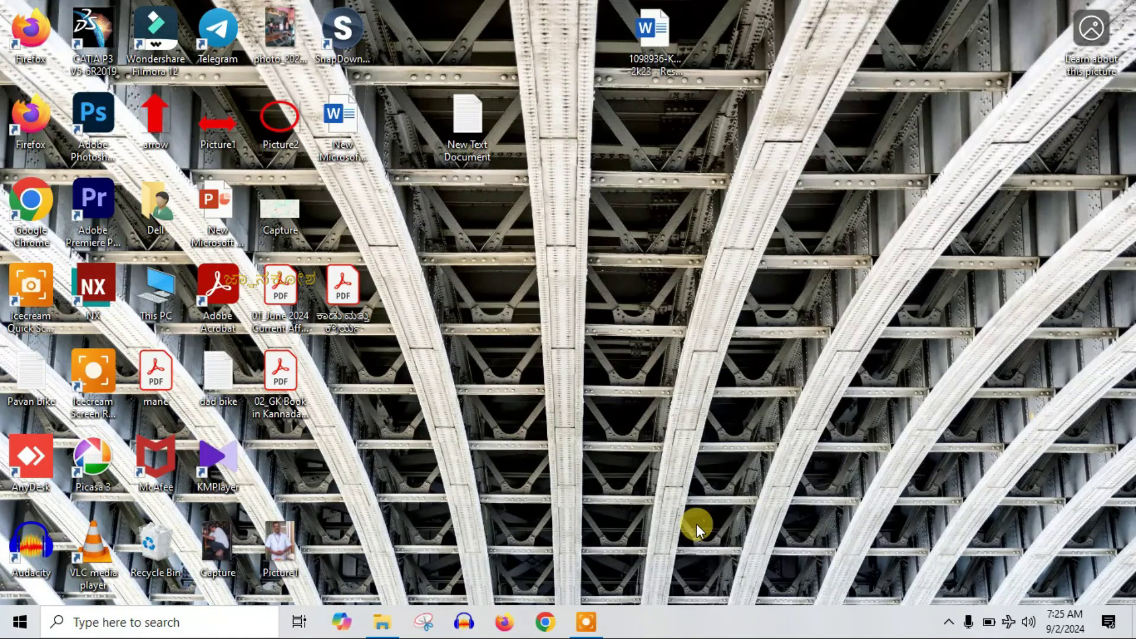
Launch Adobe Photoshop from its desktop icon and wait for the Home screen of recent files.
double_click(94, 121)
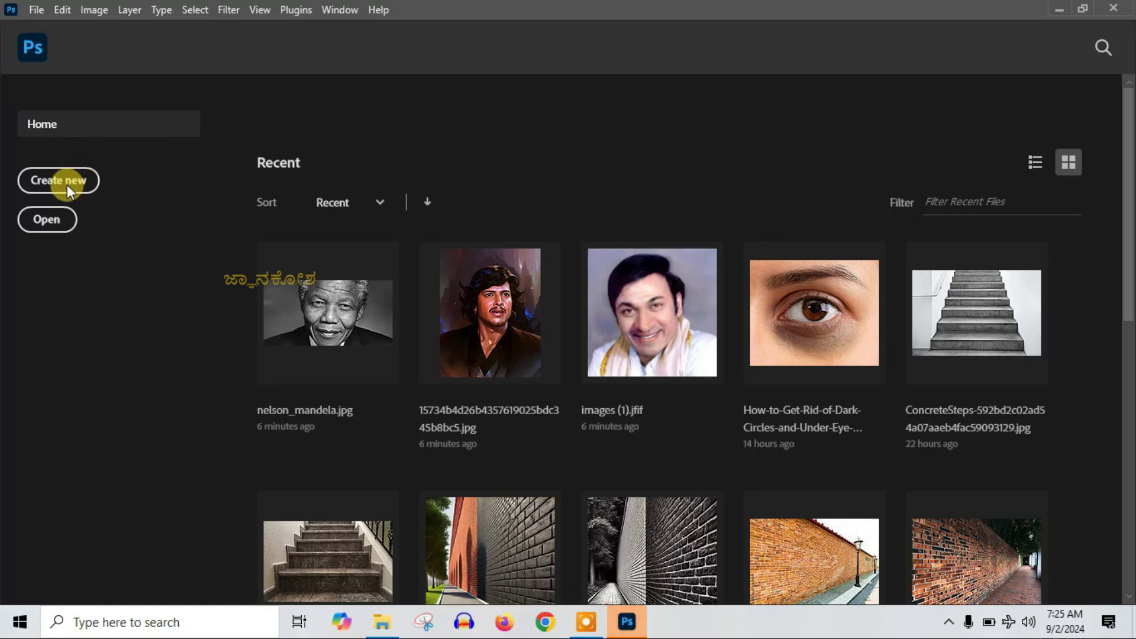
Toggle from Home to the empty editing workspace and bring up the File menu.
left_click(33, 45)
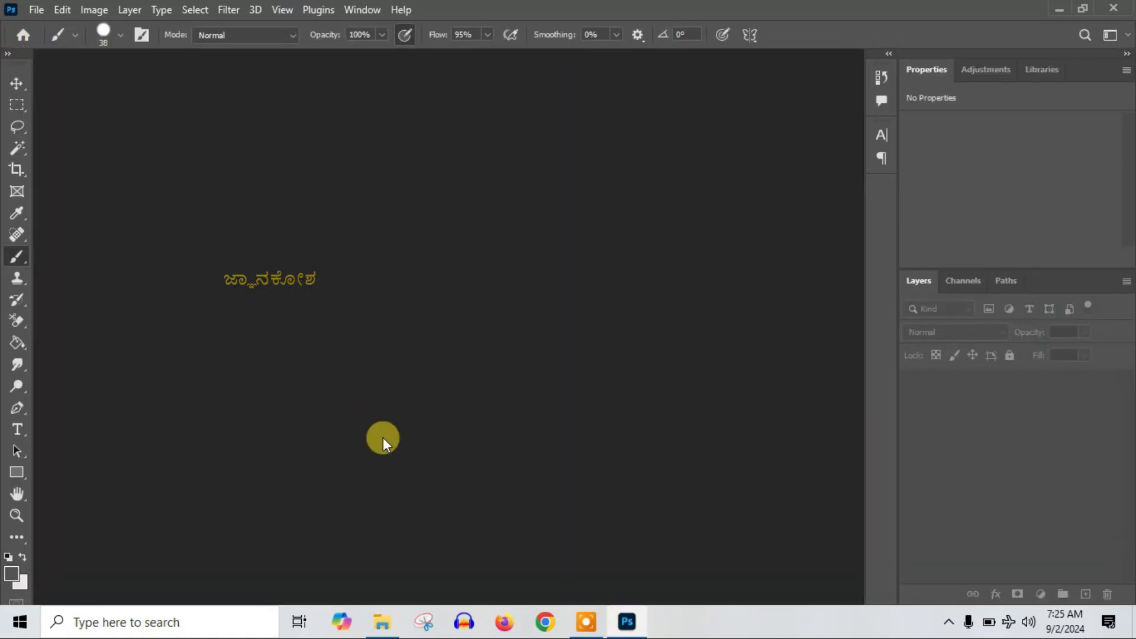
left_click(23, 37)
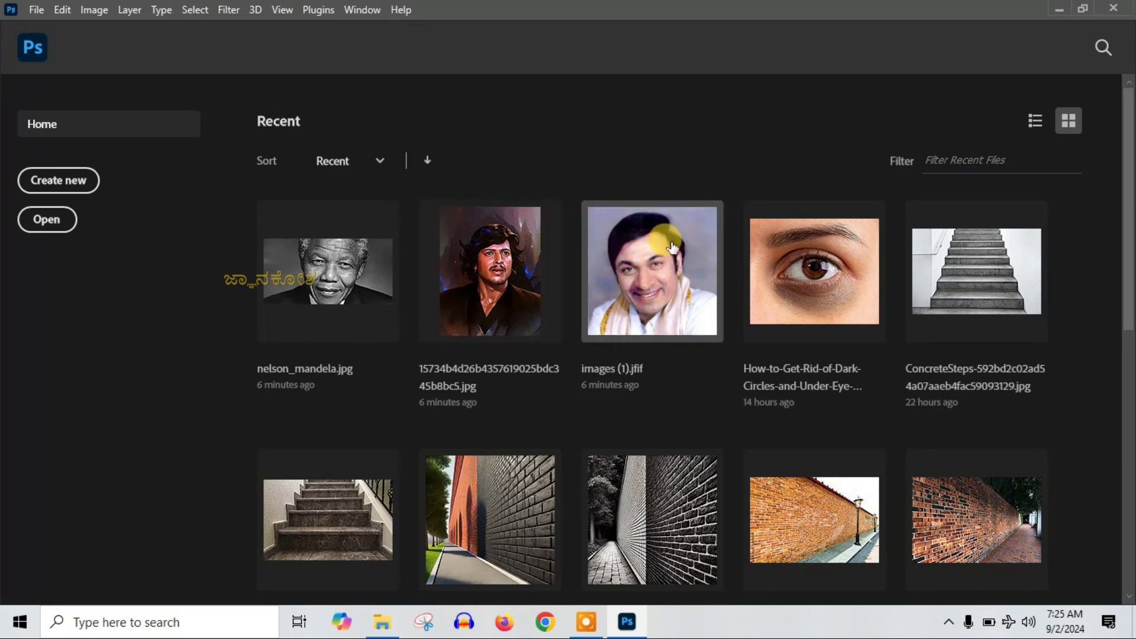
left_click(29, 48)
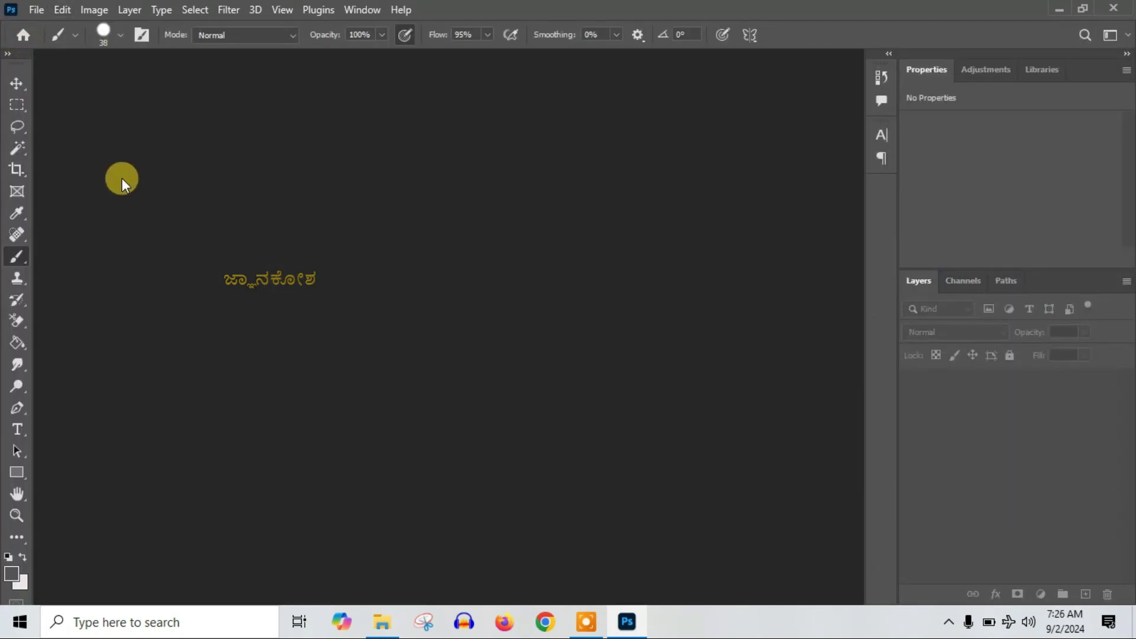
left_click(37, 10)
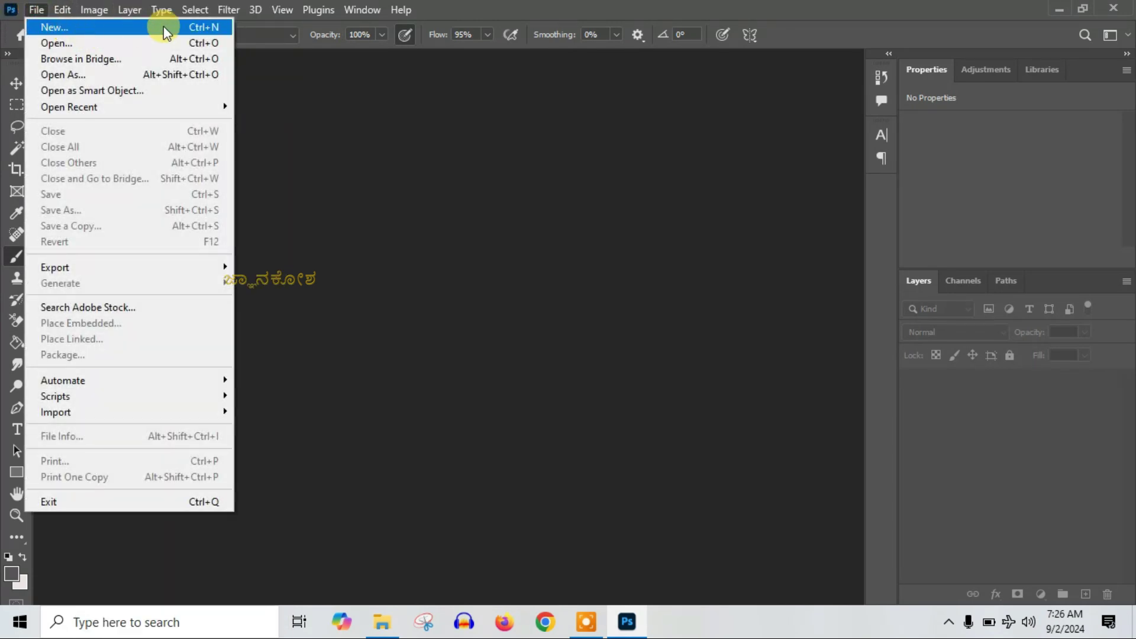
Create Untitled-1: a white 1350 × 1080 px, 300 ppi document with pixel units.
left_click(165, 26)
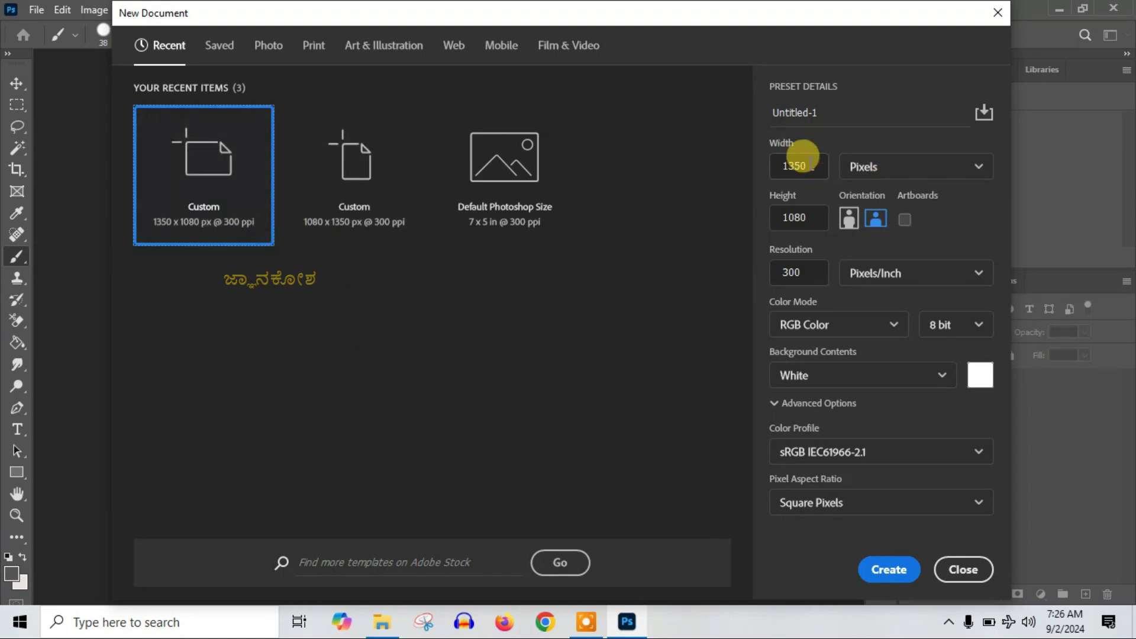
left_click(944, 164)
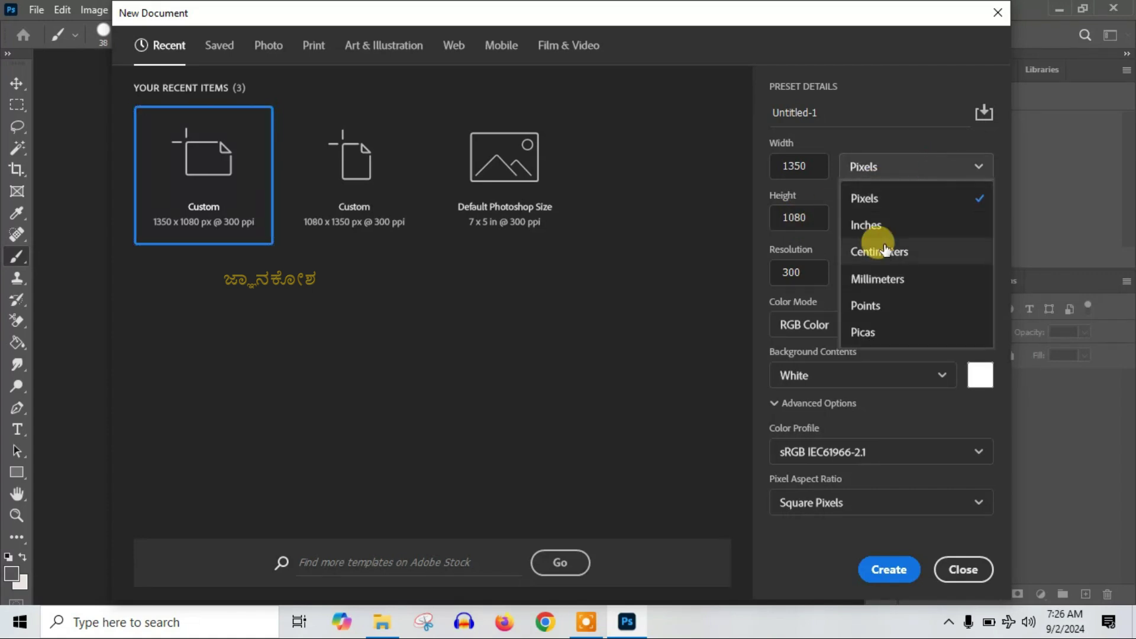
left_click(758, 325)
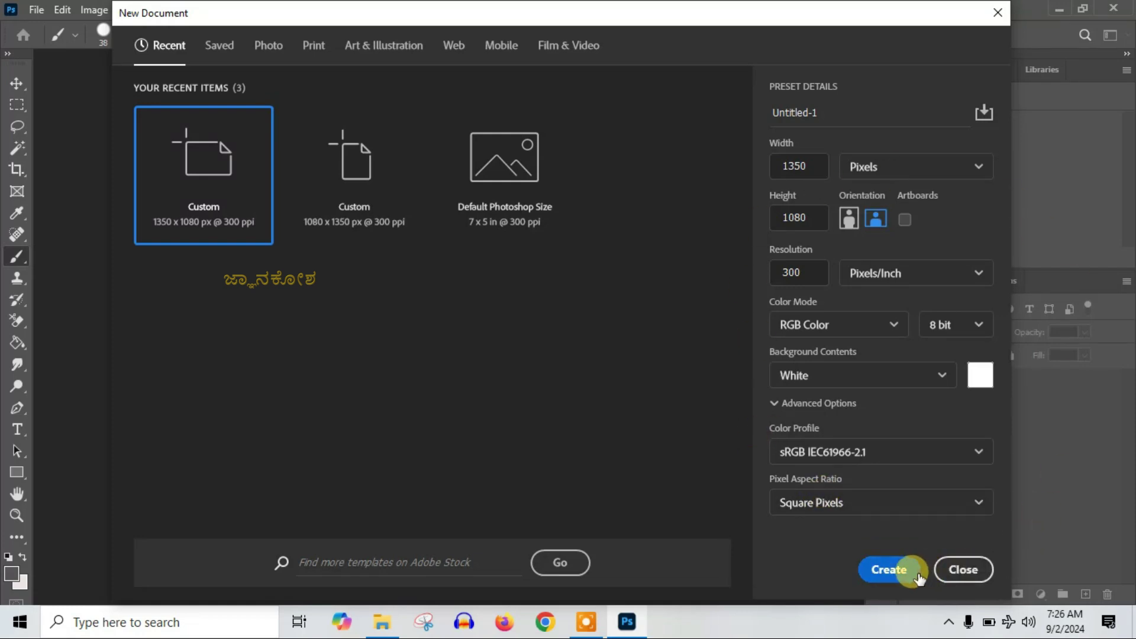
left_click(895, 574)
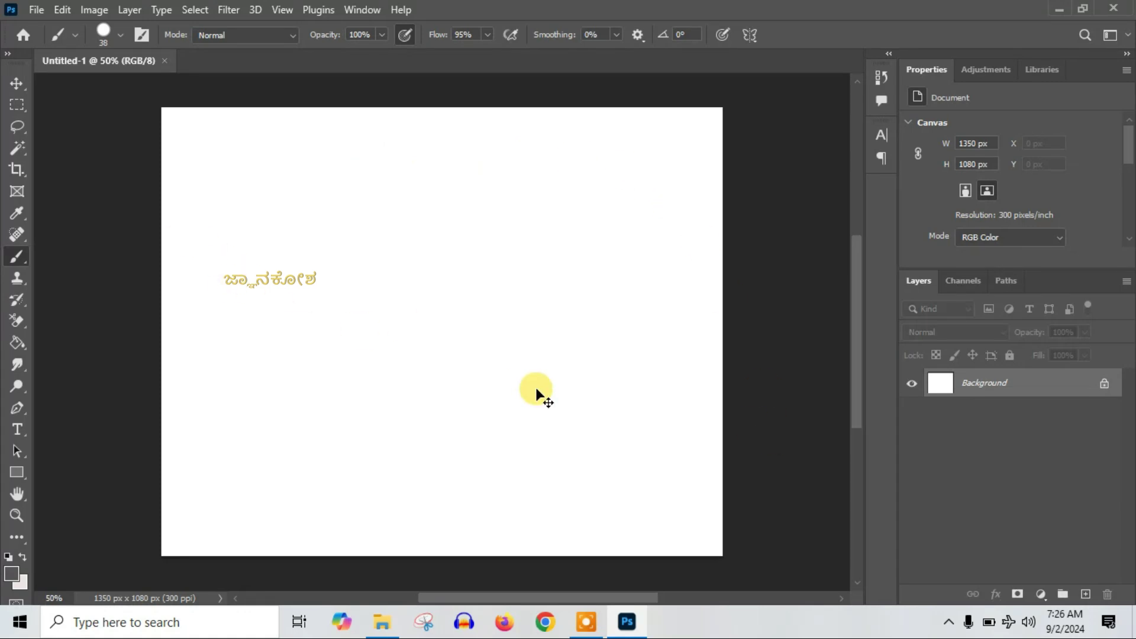
left_click(1102, 275)
left_click_drag(3, 65, 68, 590)
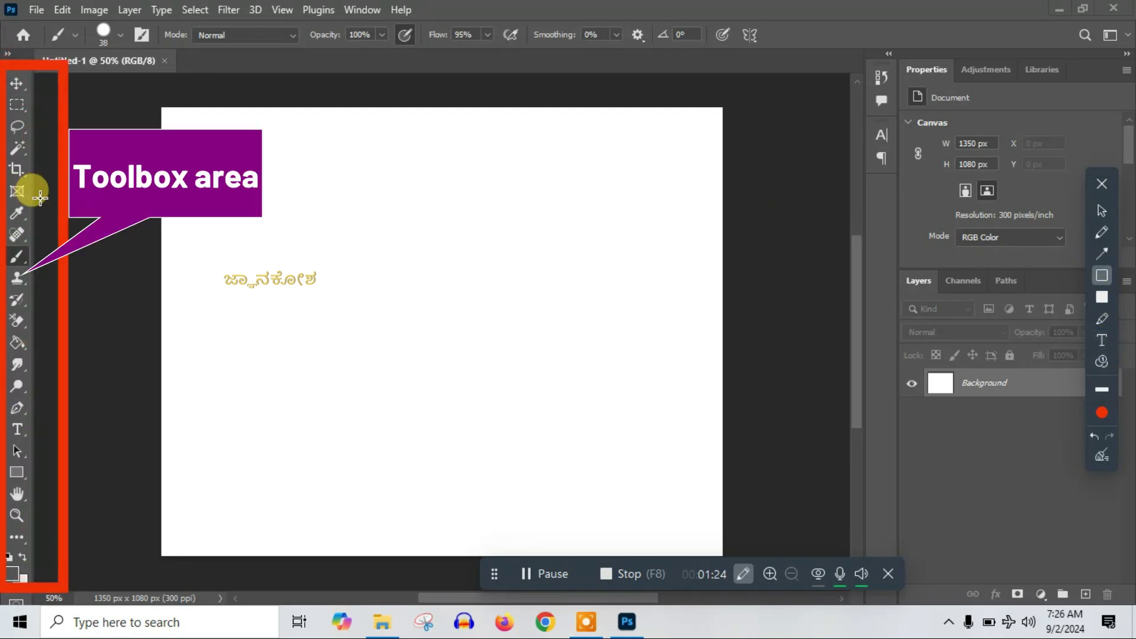
mouse_move(855, 48)
left_mouse_down()
mouse_move(1127, 496)
mouse_move(1127, 625)
left_mouse_up()
mouse_move(342, 260)
left_mouse_down()
mouse_move(516, 415)
mouse_move(525, 441)
left_mouse_up()
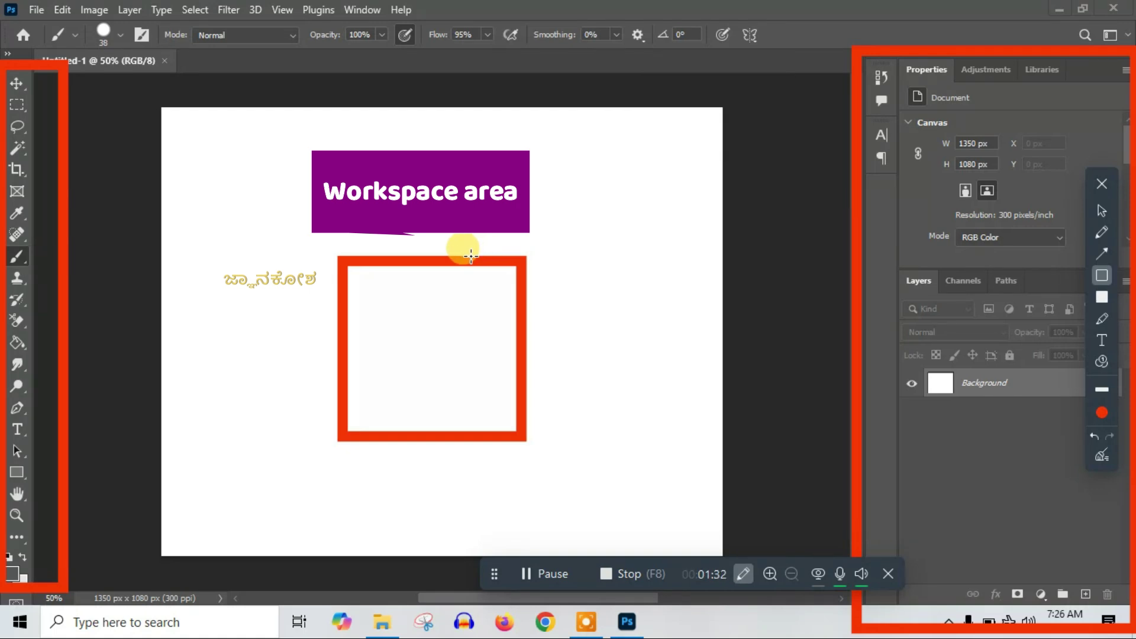
mouse_move(15, 3)
left_mouse_down()
mouse_move(520, 20)
mouse_move(649, 43)
left_mouse_up()
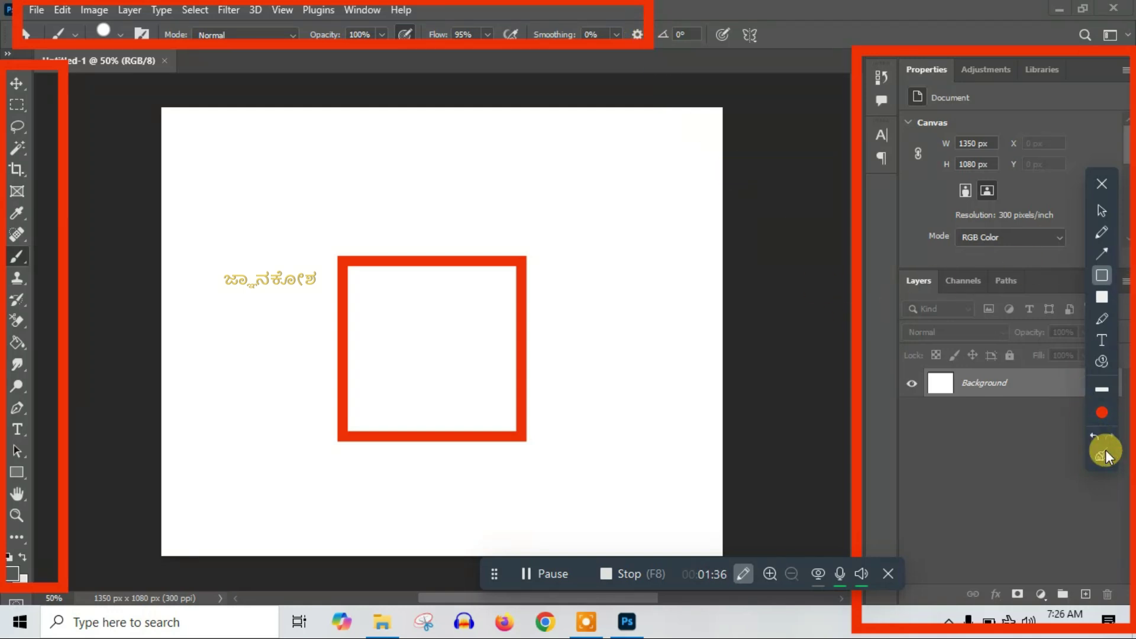
left_click(1095, 434)
left_click(1095, 434)
left_click(1095, 434)
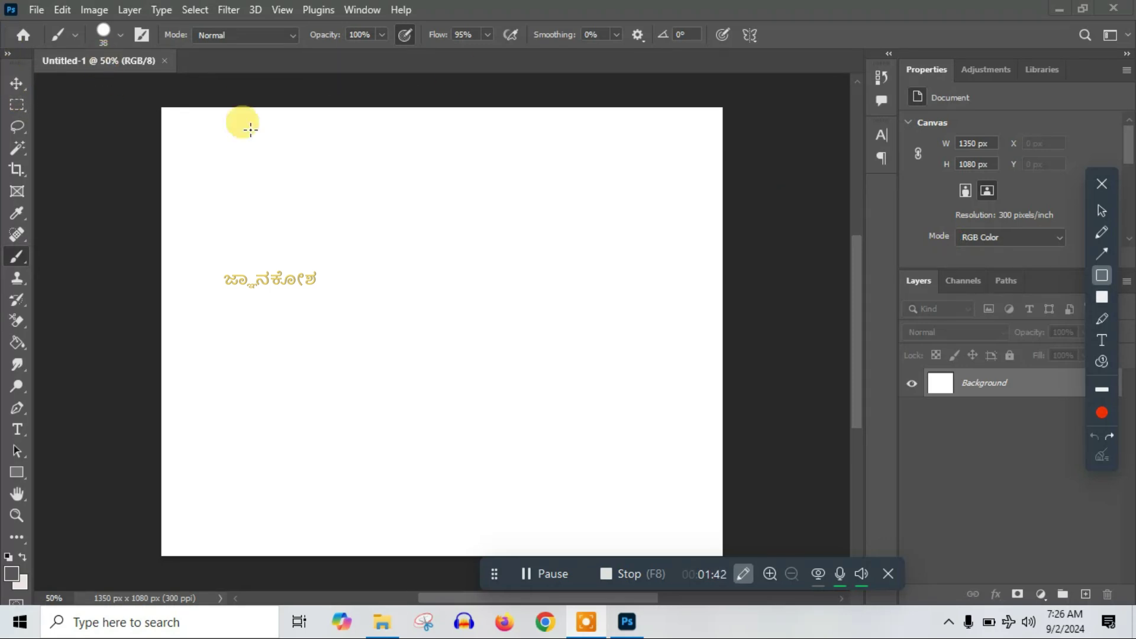
Paint two dark grey dots on the canvas with a 38 px, 99% hardness brush.
left_click(1092, 199)
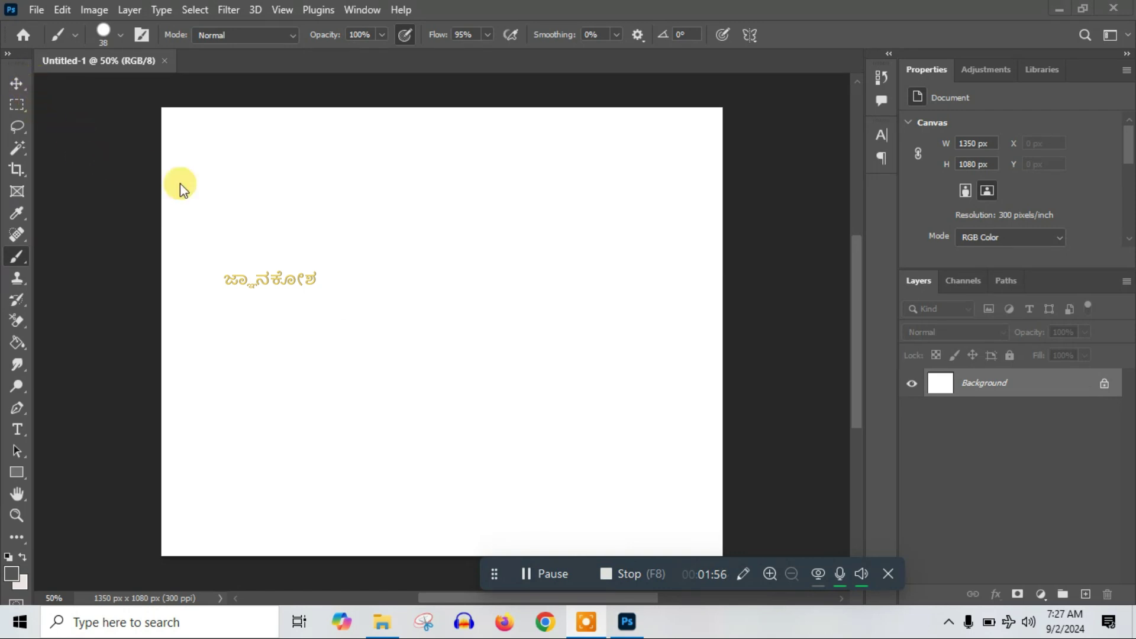
left_click(367, 291)
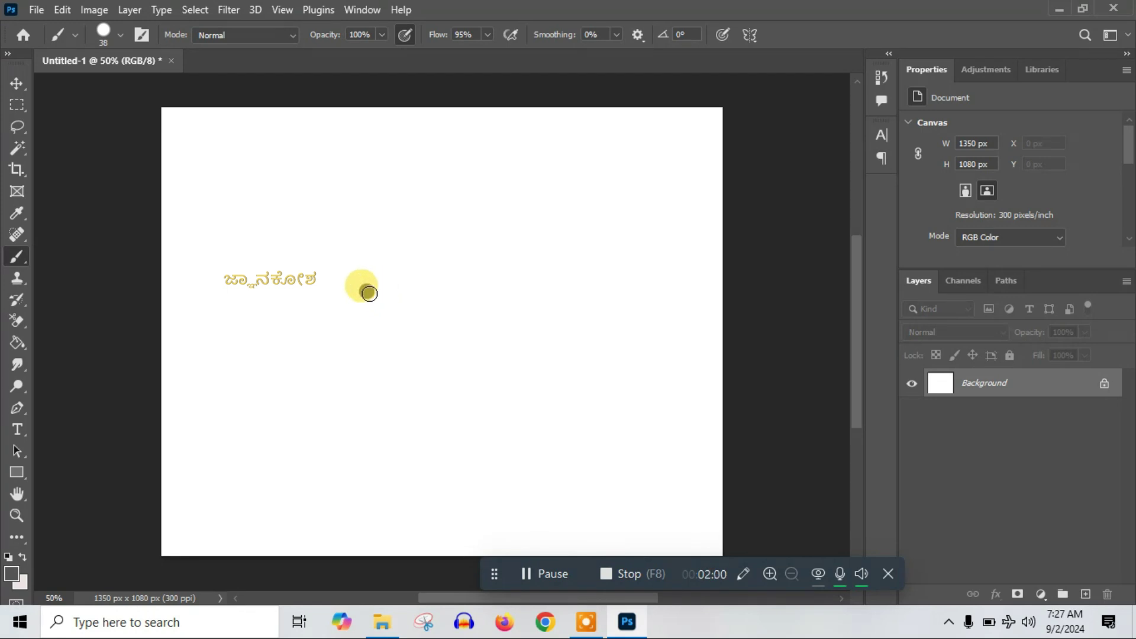
left_click(120, 35)
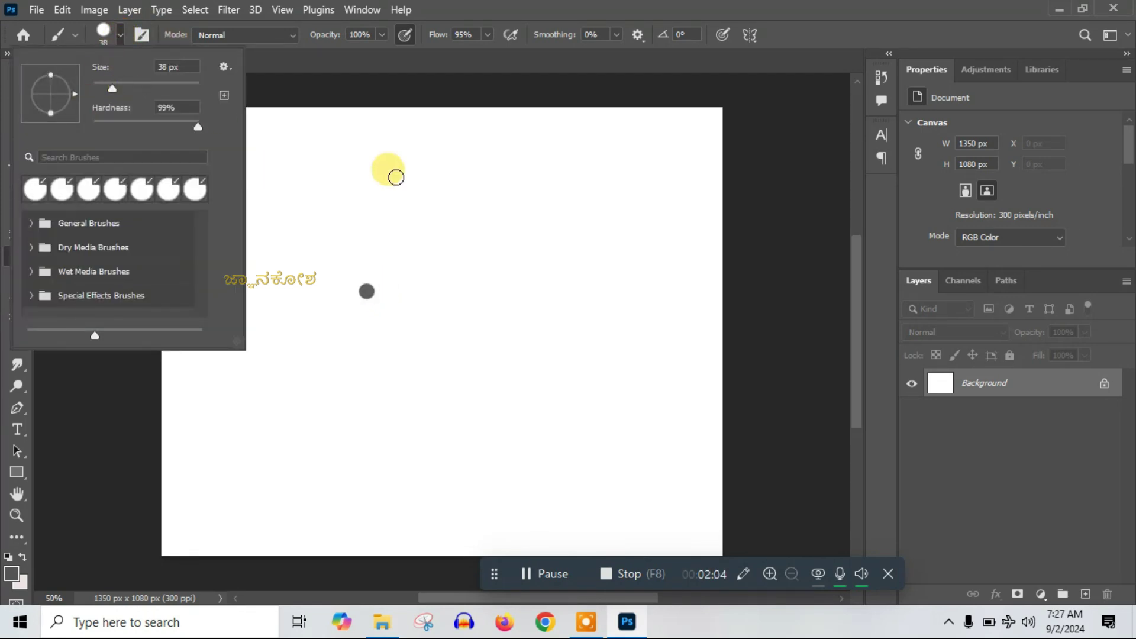
left_click(406, 195)
left_click(406, 195)
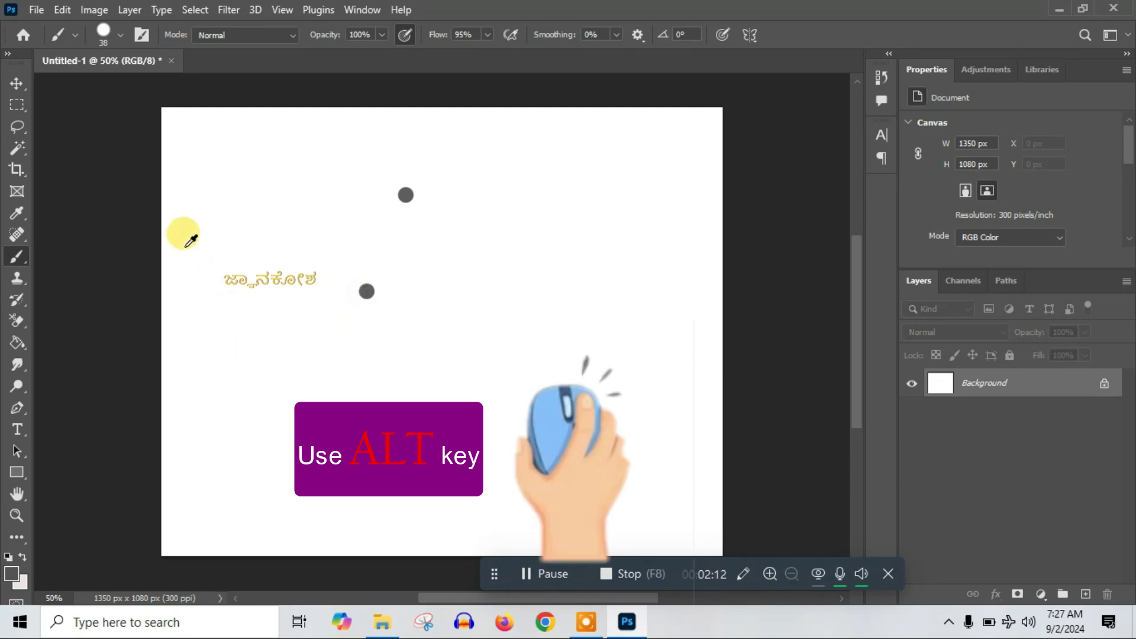
Resize the brush to 102 px with a softer edge and paint a large grey dab.
right_click(464, 303, "alt")
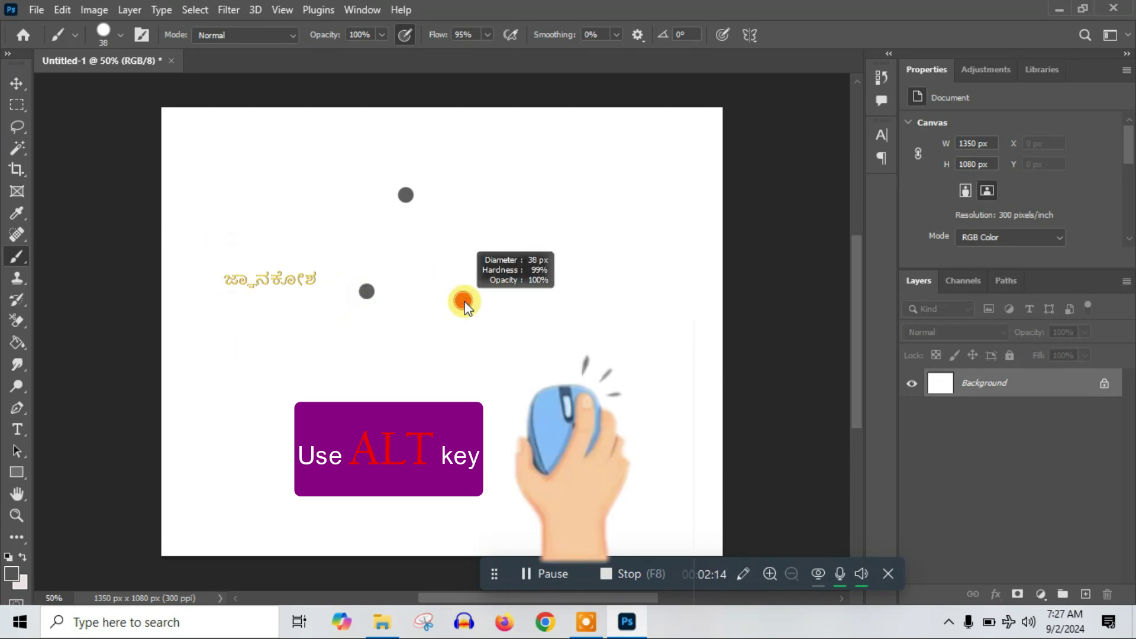
mouse_move(466, 303)
left_mouse_down()
mouse_move(582, 283)
mouse_move(504, 299)
left_mouse_up()
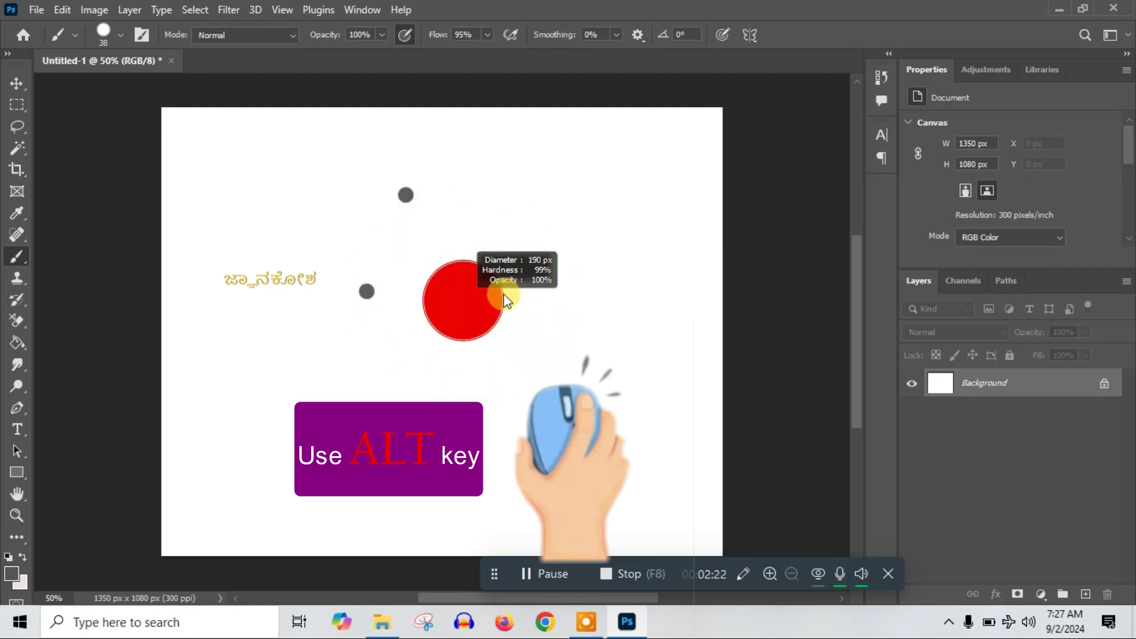
left_click_drag(504, 298, 503, 206)
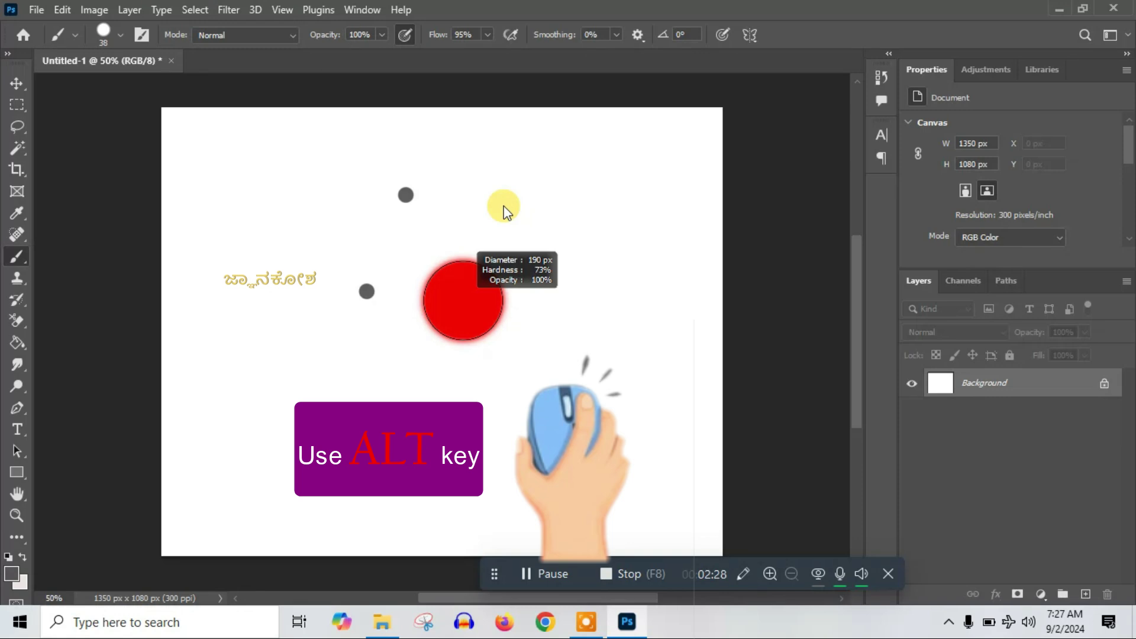
left_click_drag(503, 205, 501, 320)
mouse_move(491, 397)
left_mouse_down()
mouse_move(493, 443)
mouse_move(475, 309)
mouse_move(457, 362)
mouse_move(456, 165)
mouse_move(459, 357)
left_mouse_up()
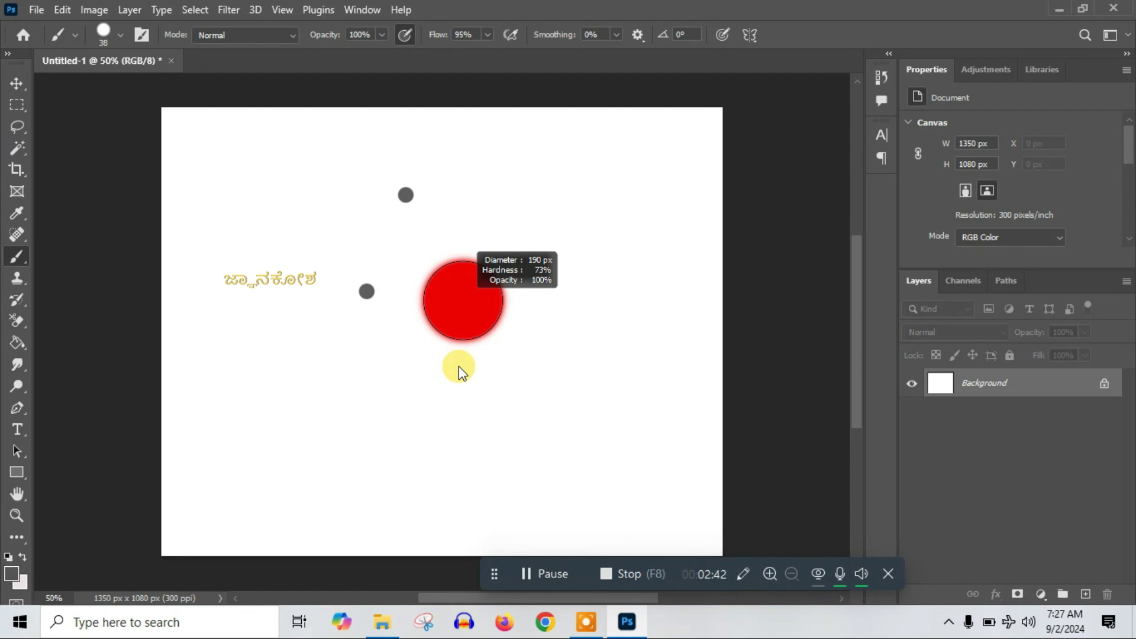
mouse_move(459, 366)
left_mouse_down()
mouse_move(484, 332)
mouse_move(464, 309)
mouse_move(510, 307)
mouse_move(482, 300)
mouse_move(471, 311)
mouse_move(479, 248)
mouse_move(505, 321)
left_mouse_up()
left_click(483, 304)
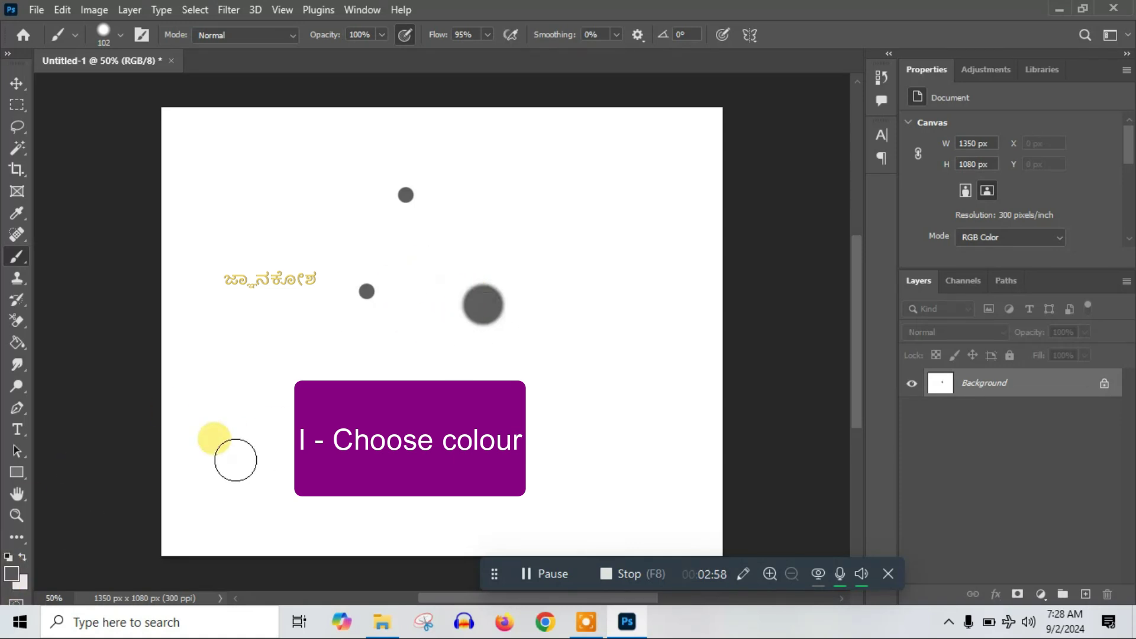
Set the foreground colour to dark red 540115 (R84 G1 B21) and return to the Brush.
key("i")
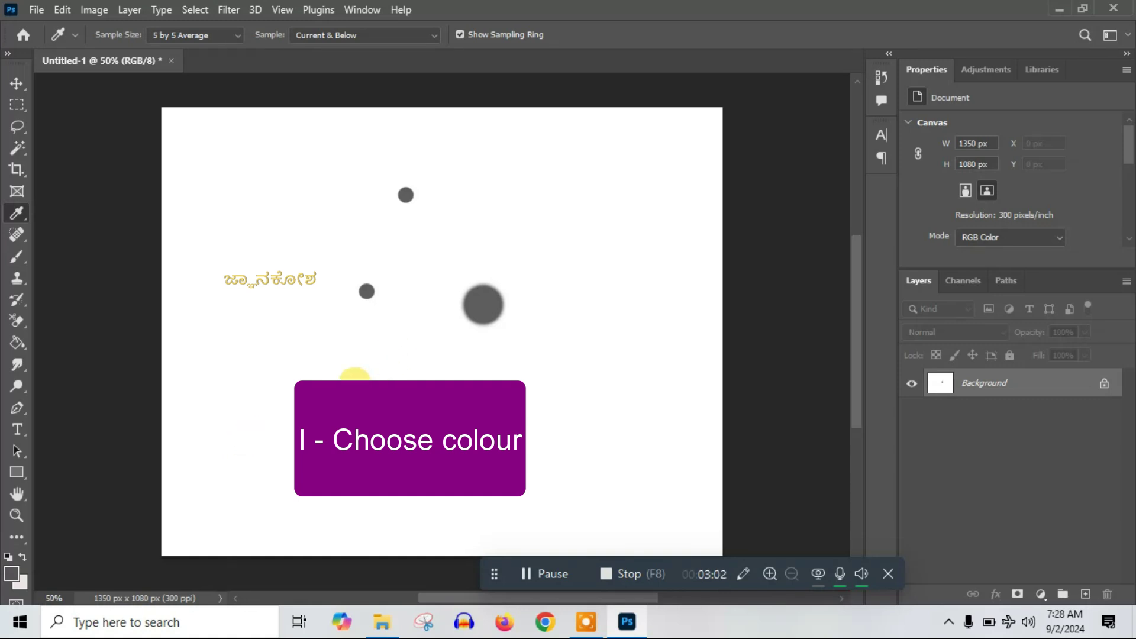
left_click(12, 571)
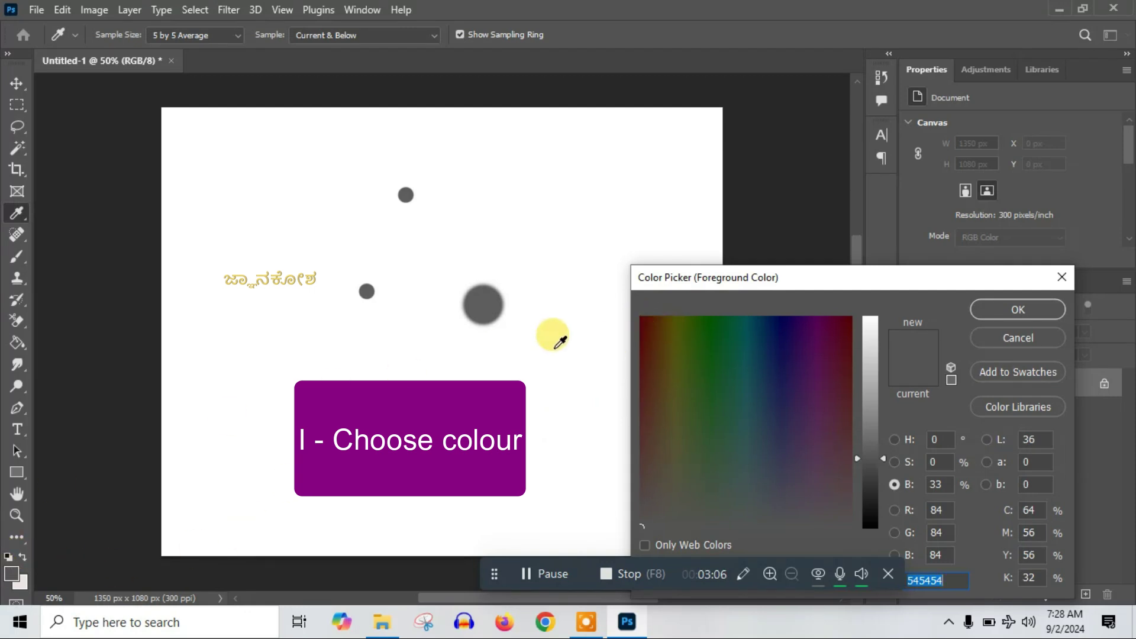
left_click(844, 319)
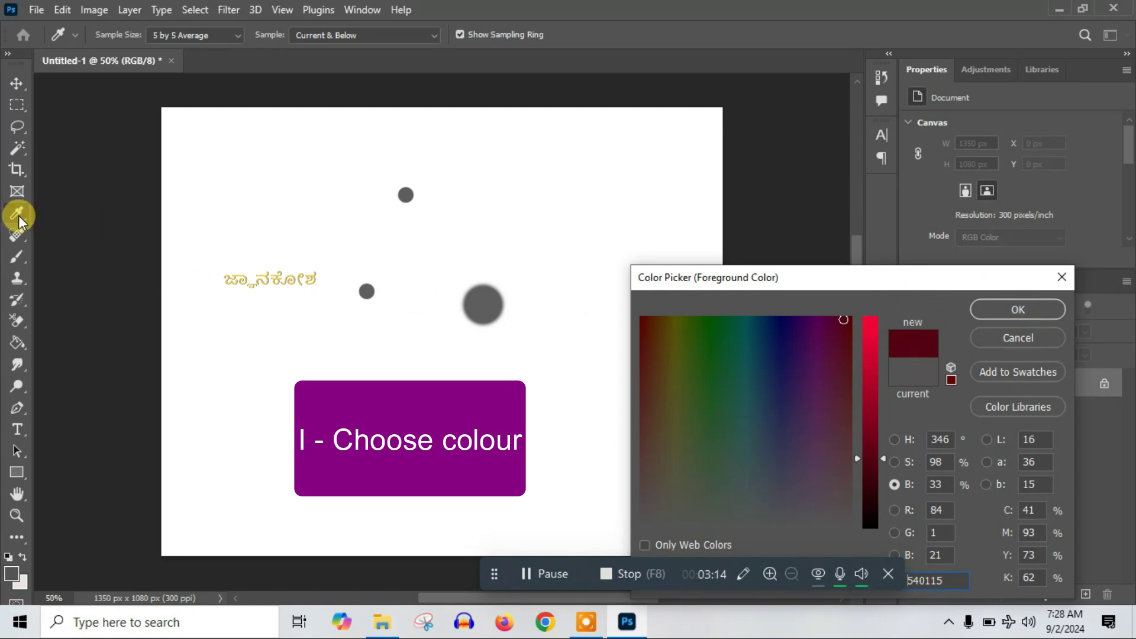
left_click(1029, 316)
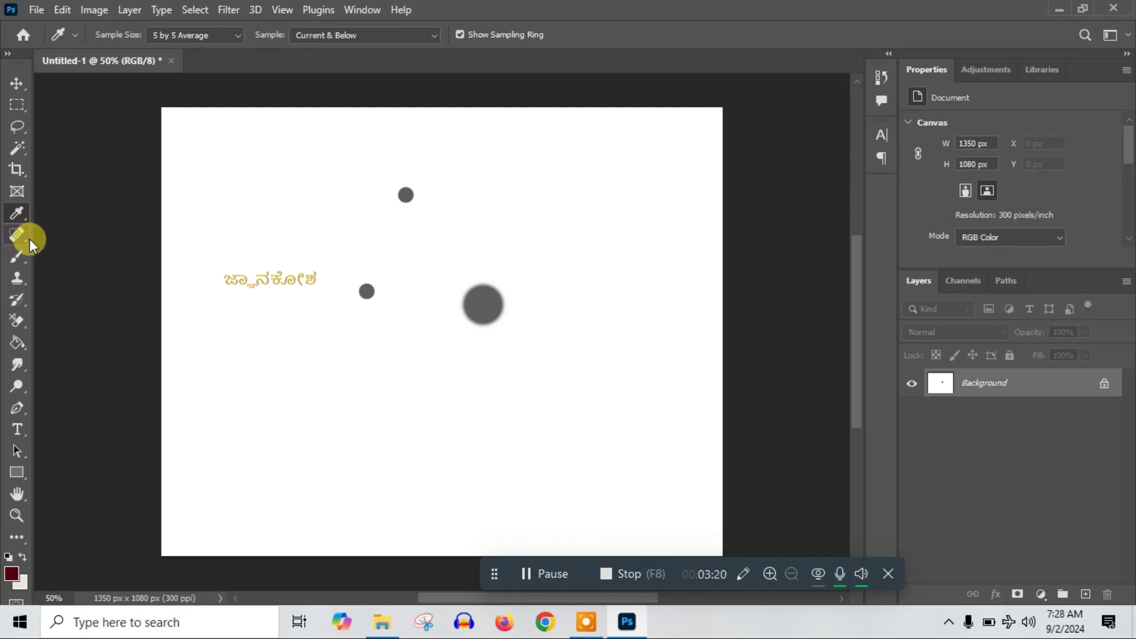
left_click(17, 256)
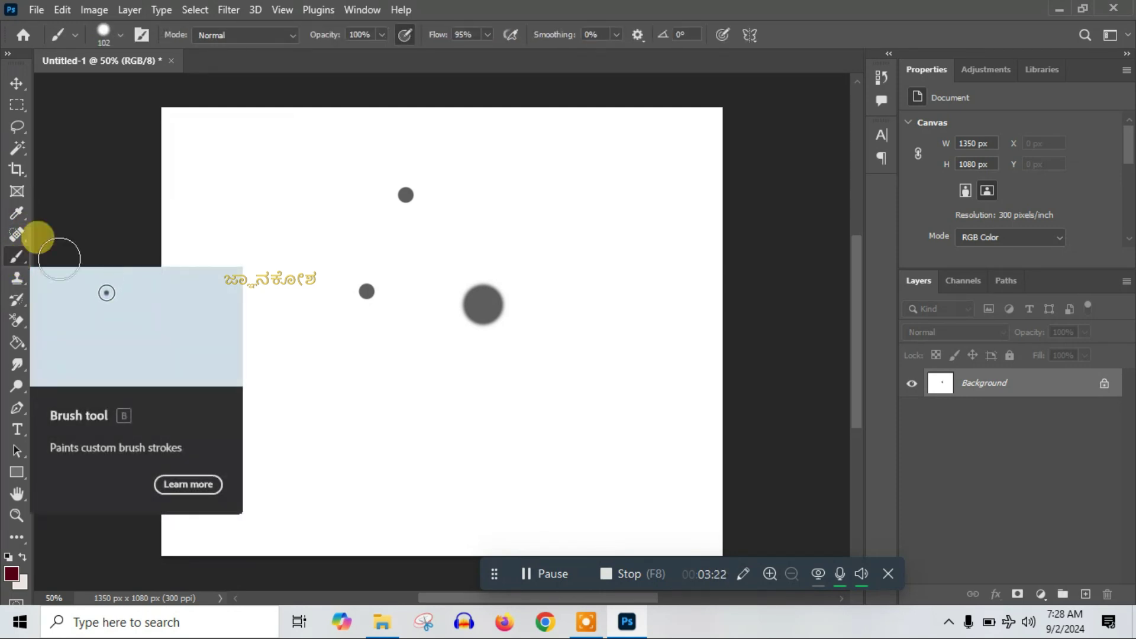
Paint three dark red dabs, three faint dabs at 8% flow, then one at full flow.
left_click(285, 252)
left_click(318, 364)
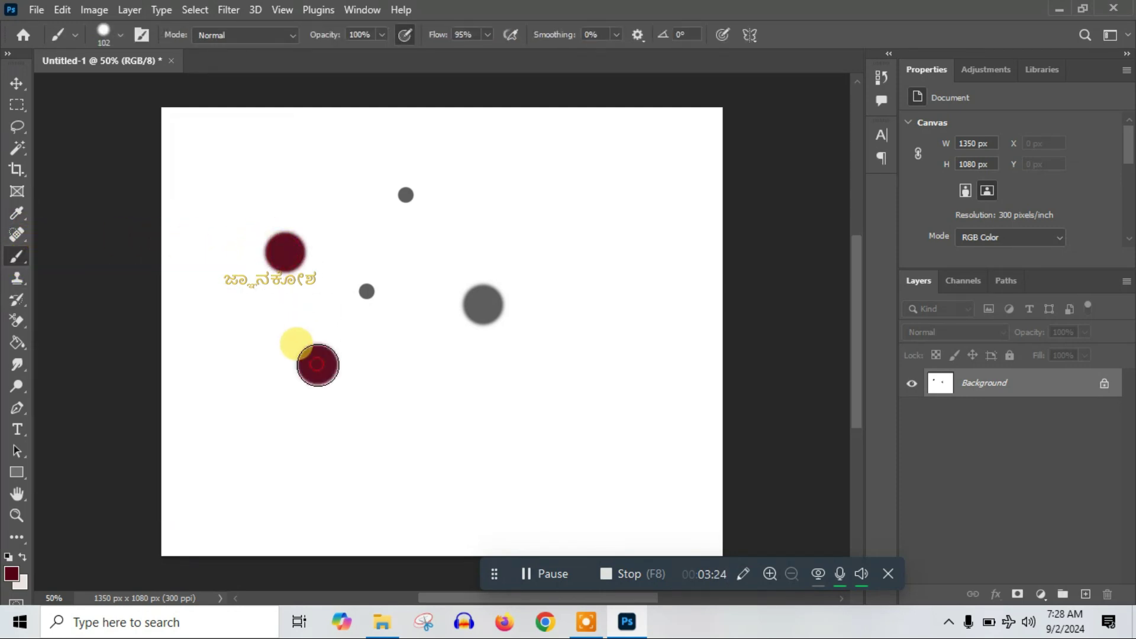
left_click(438, 383)
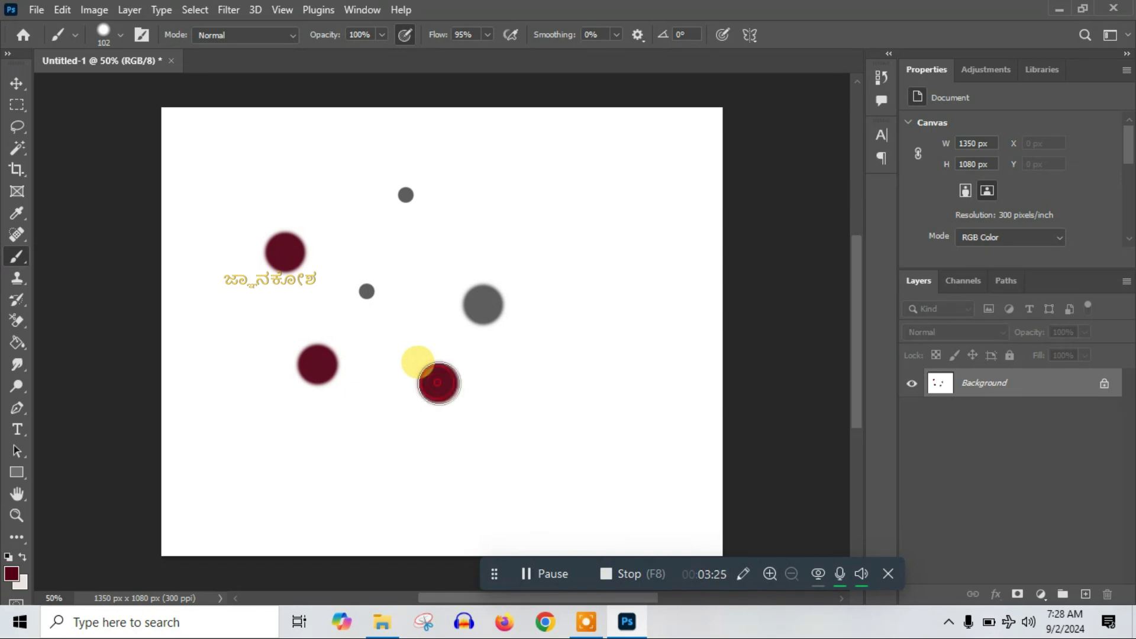
left_click(486, 34)
left_click_drag(485, 56, 417, 56)
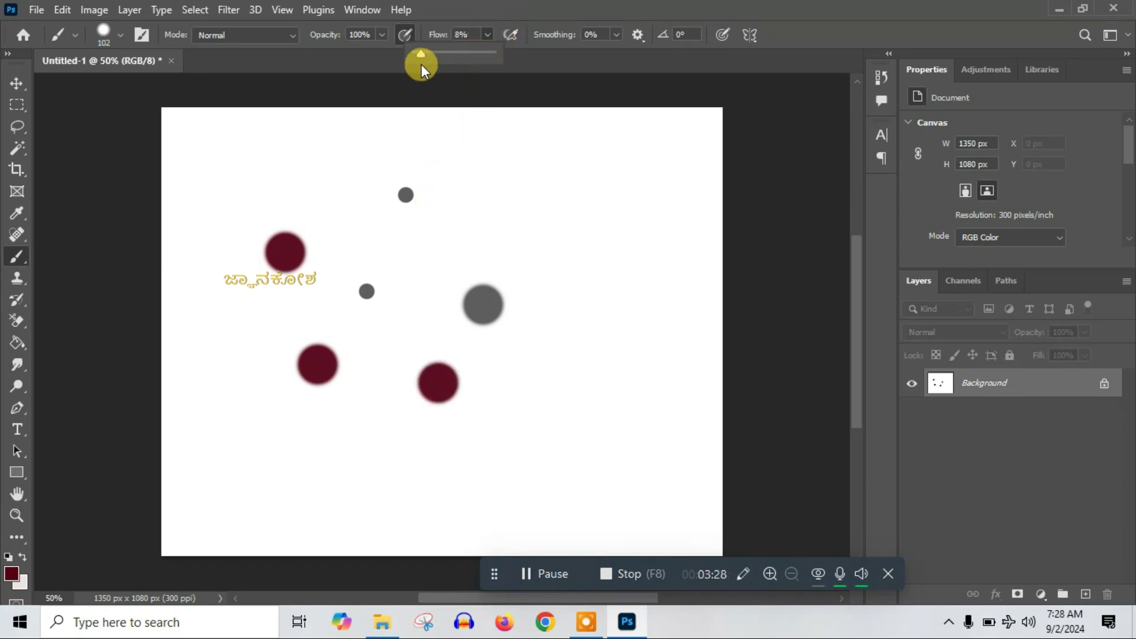
left_click(503, 179)
left_click(553, 262)
left_click(566, 361)
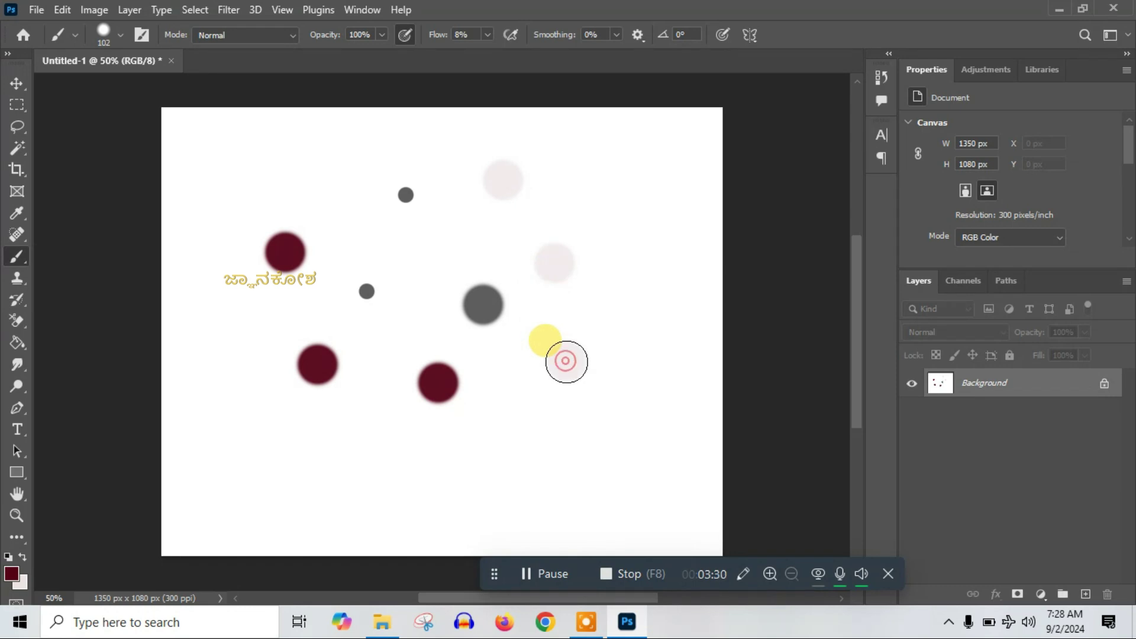
left_click(487, 34)
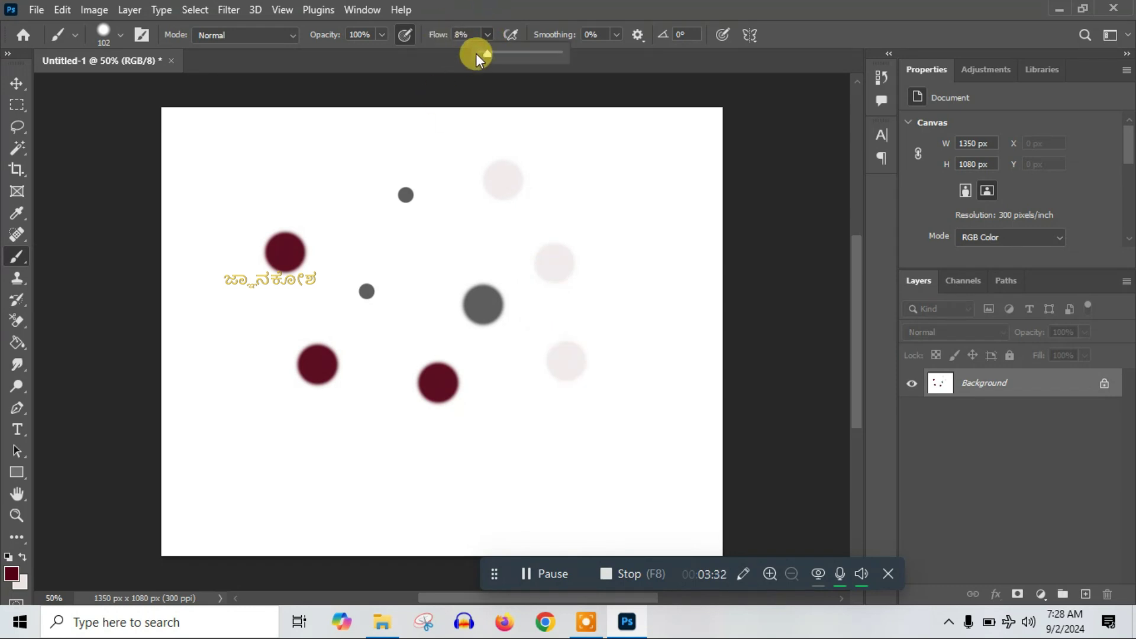
left_click(594, 252)
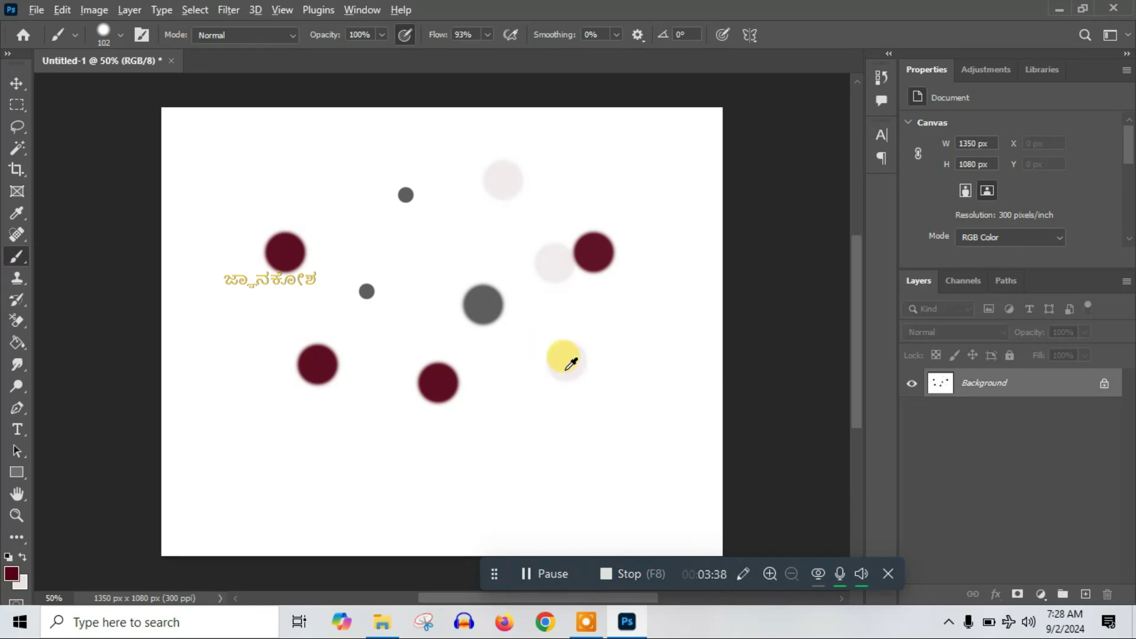
Resize the brush from about 450 px down to about 106 px and adjust its hardness.
mouse_move(574, 367)
left_mouse_down()
mouse_move(637, 363)
mouse_move(576, 370)
mouse_move(577, 293)
left_mouse_up()
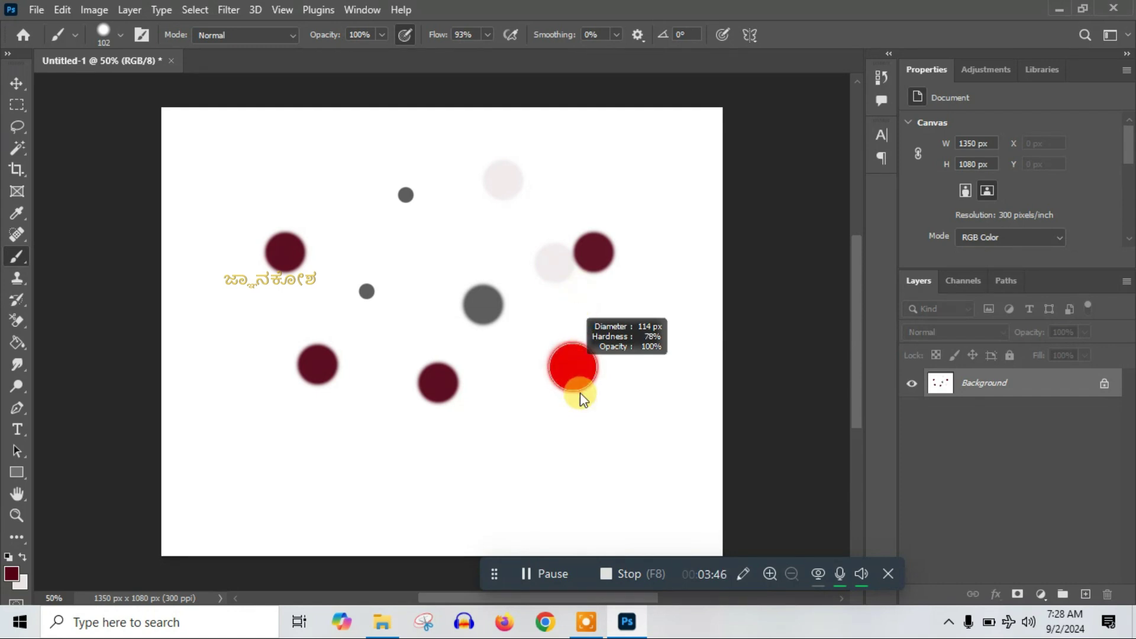
mouse_move(581, 425)
left_mouse_down()
mouse_move(584, 310)
mouse_move(578, 418)
mouse_move(570, 364)
left_mouse_up()
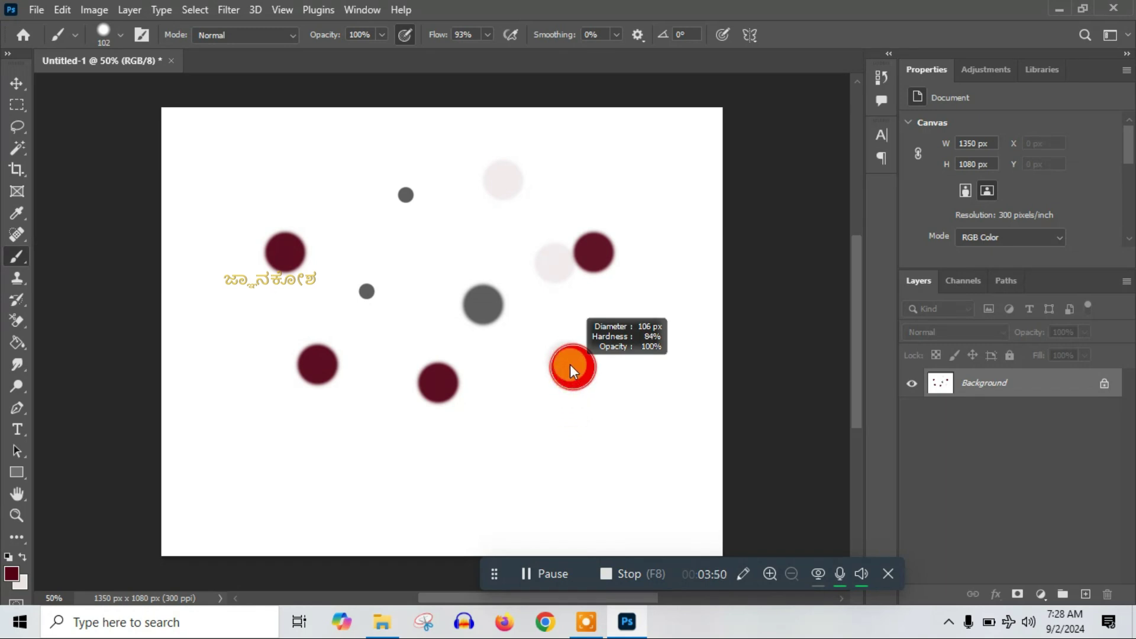
left_click_drag(573, 309, 580, 385)
left_click_drag(589, 508, 586, 458)
left_click_drag(575, 314, 578, 271)
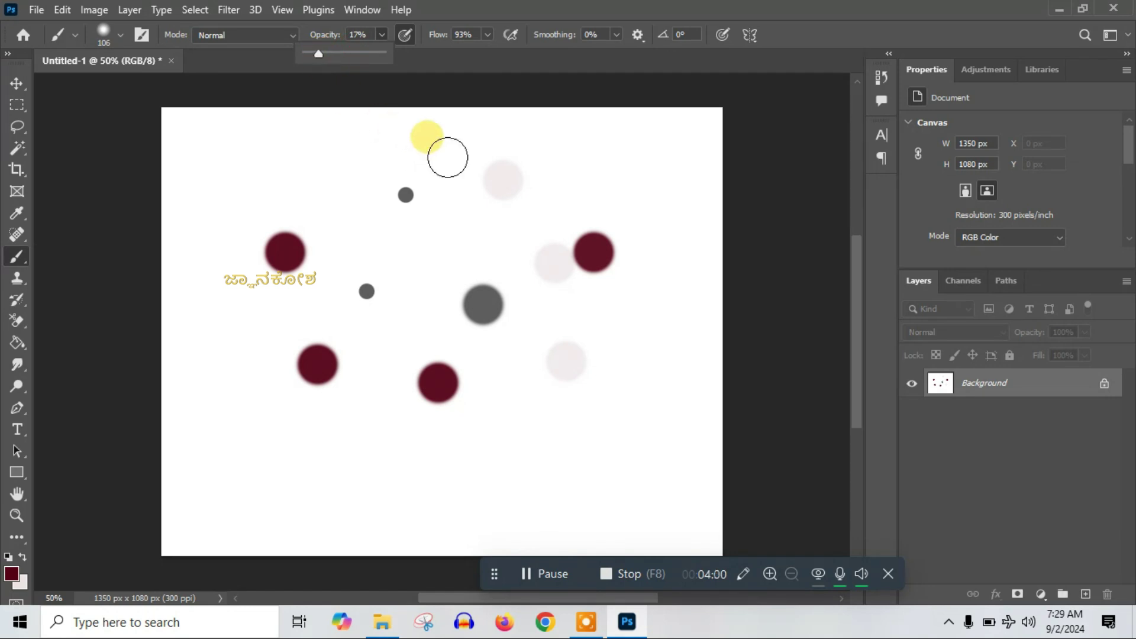
Paint pale-pink dabs at 17% opacity, restore 100%, and add dark red dabs right and bottom-left.
left_click(490, 190)
left_click(559, 409)
left_click(460, 464)
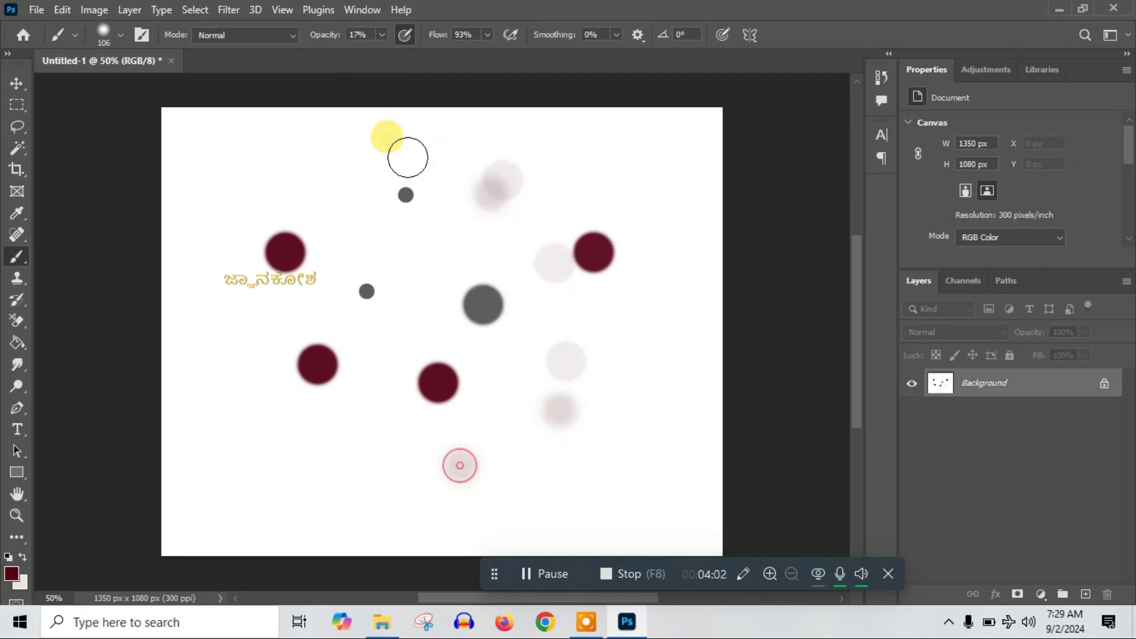
left_click(382, 34)
left_click(448, 52)
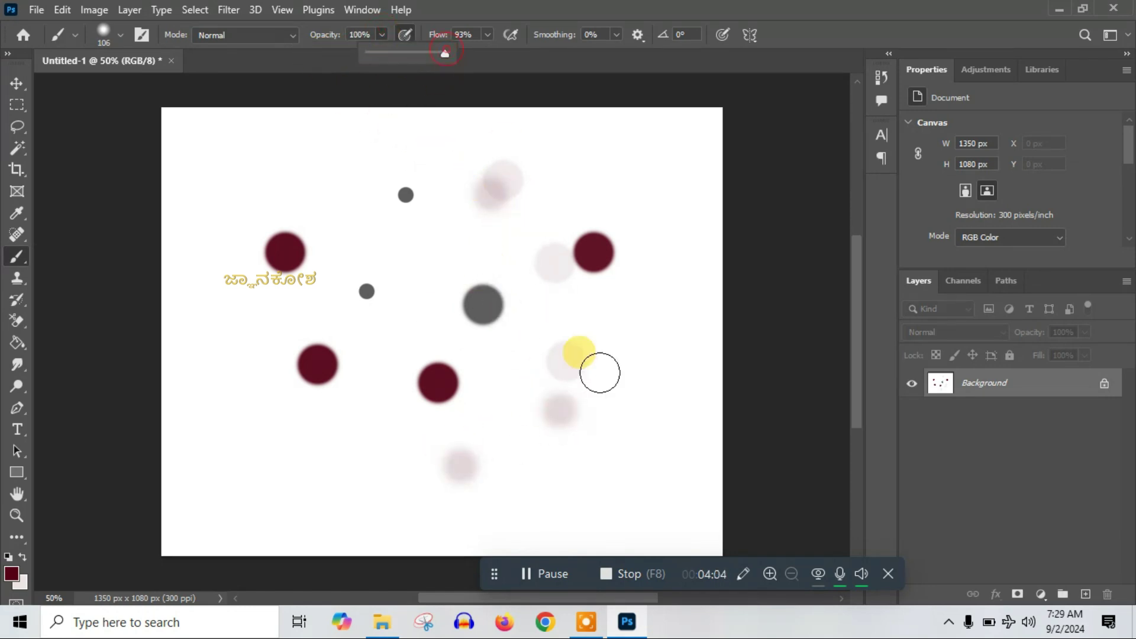
left_click(625, 407)
left_click(644, 349)
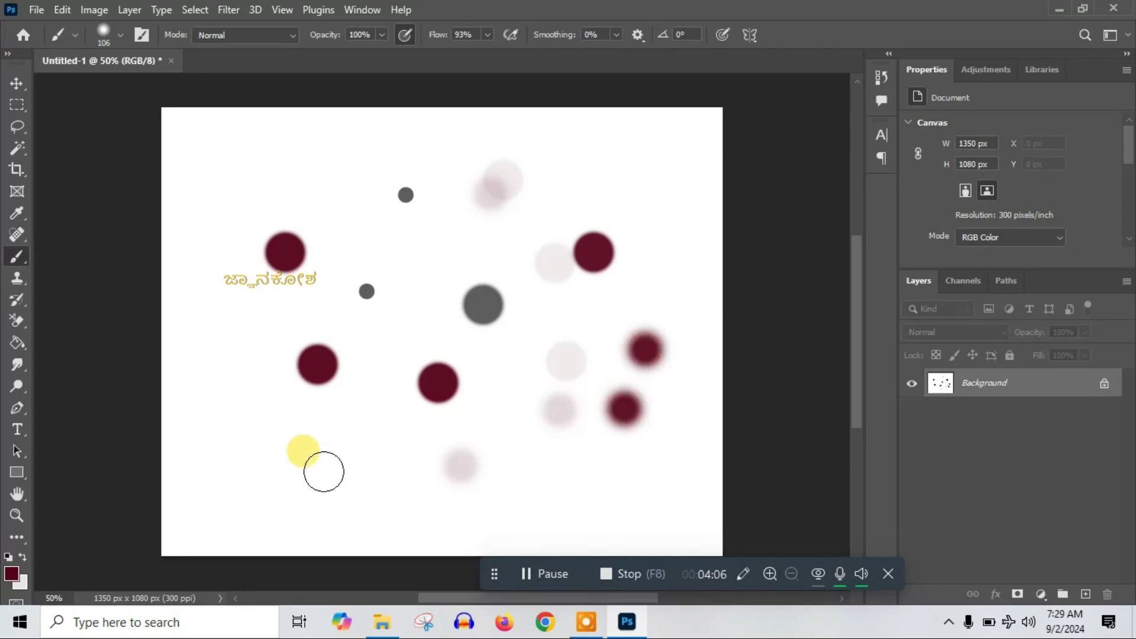
left_click(323, 470)
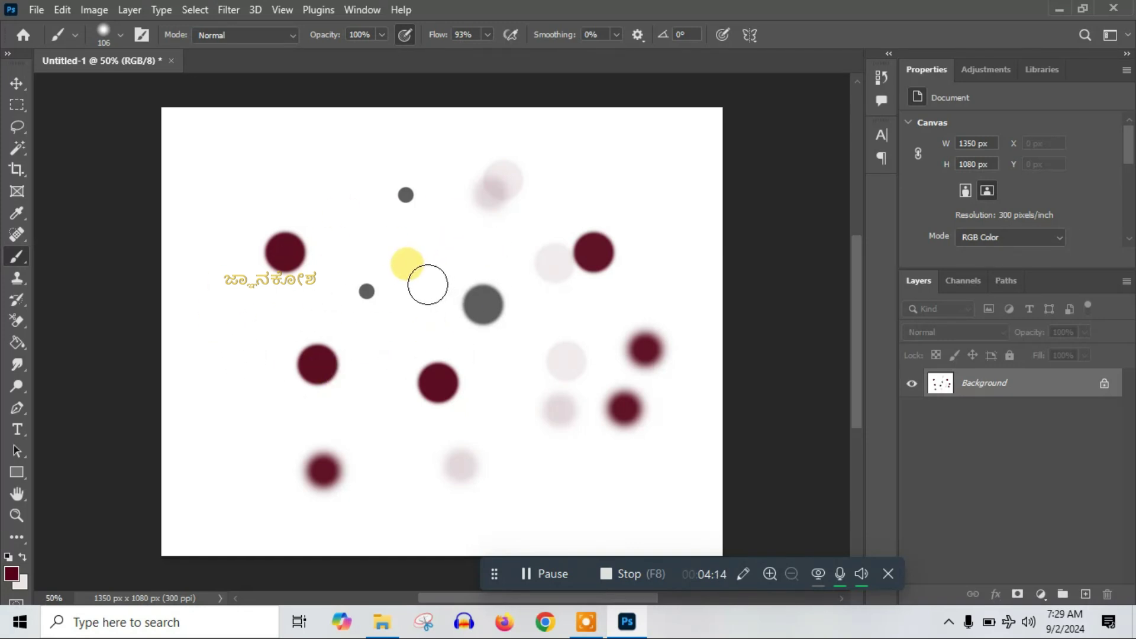
key("z")
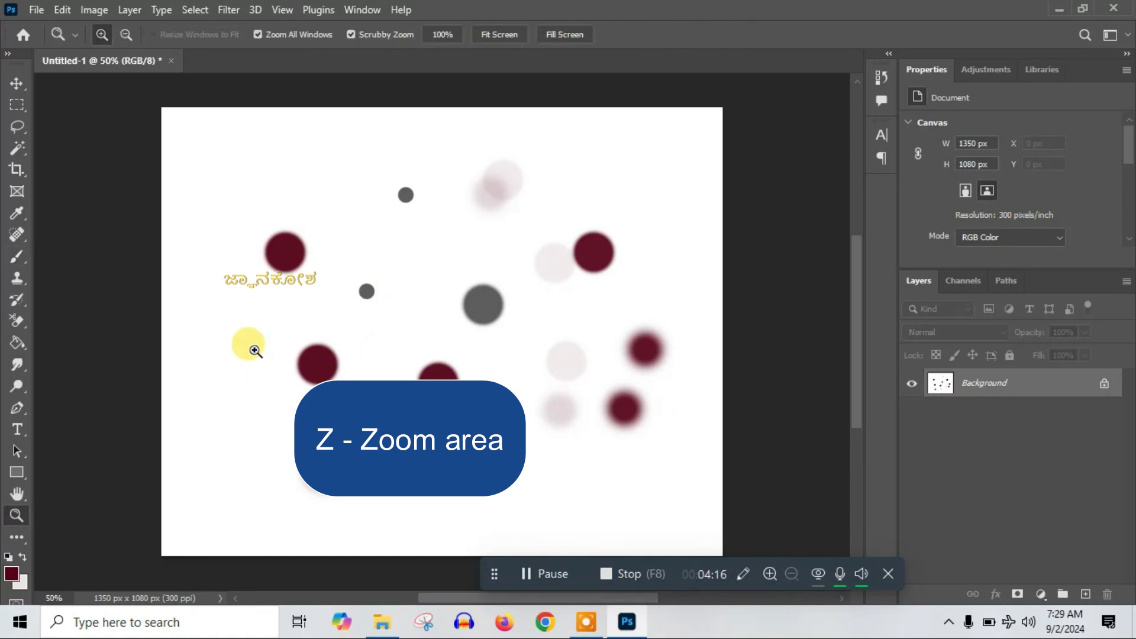
left_click_drag(253, 352, 267, 354)
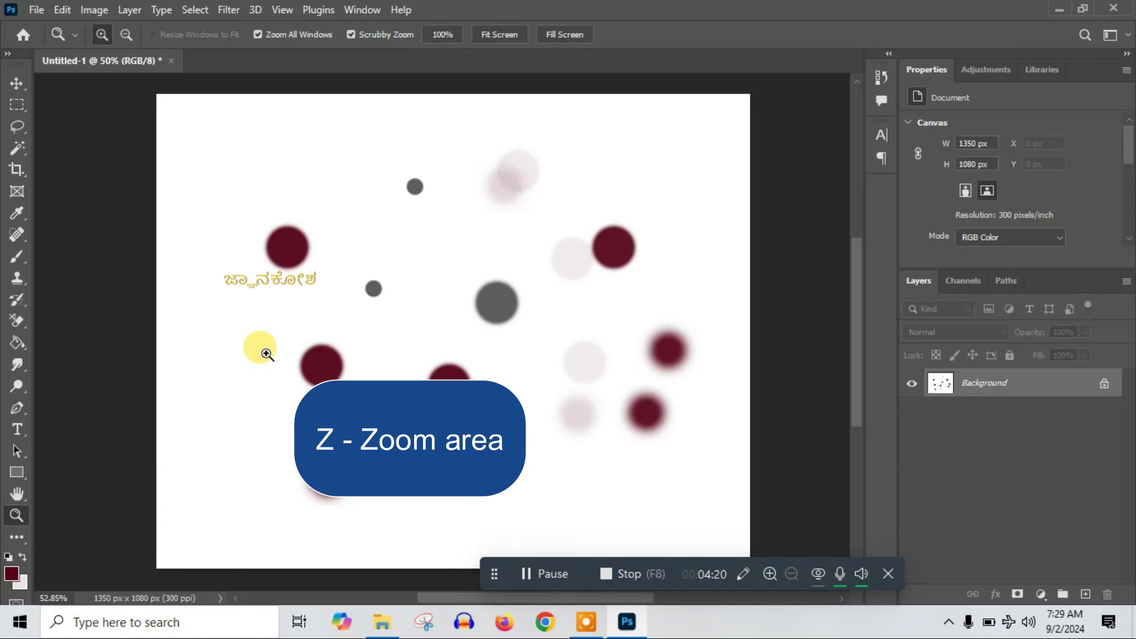
mouse_move(267, 354)
left_mouse_down()
mouse_move(360, 303)
mouse_move(247, 360)
left_mouse_up()
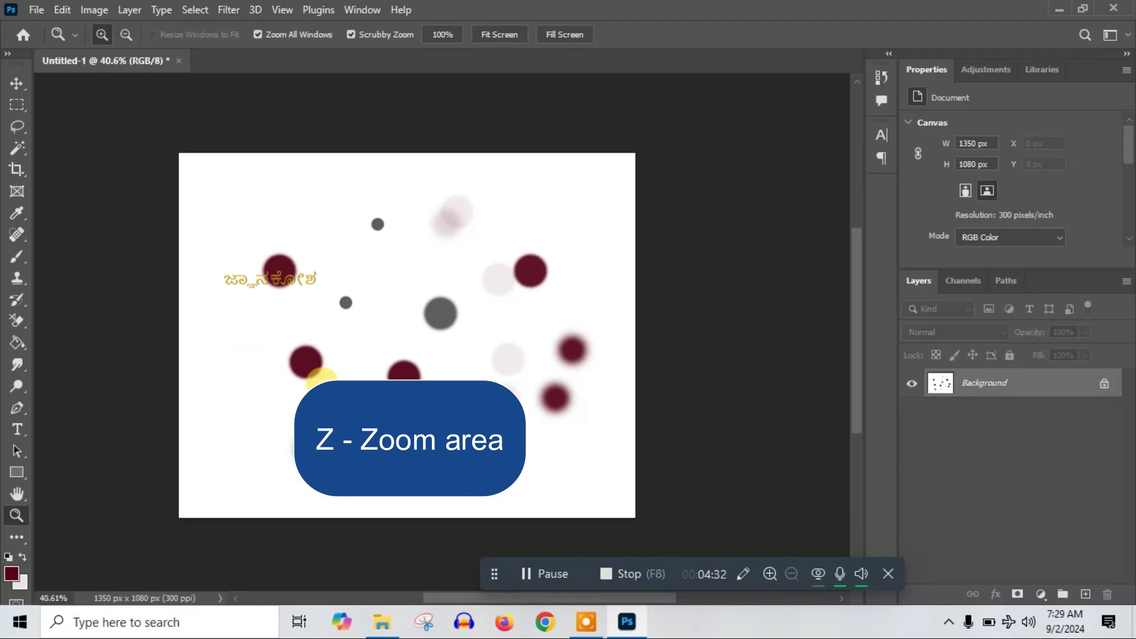
mouse_move(244, 435)
left_mouse_down()
mouse_move(443, 325)
mouse_move(545, 295)
mouse_move(274, 459)
mouse_move(282, 414)
mouse_move(424, 268)
left_mouse_up()
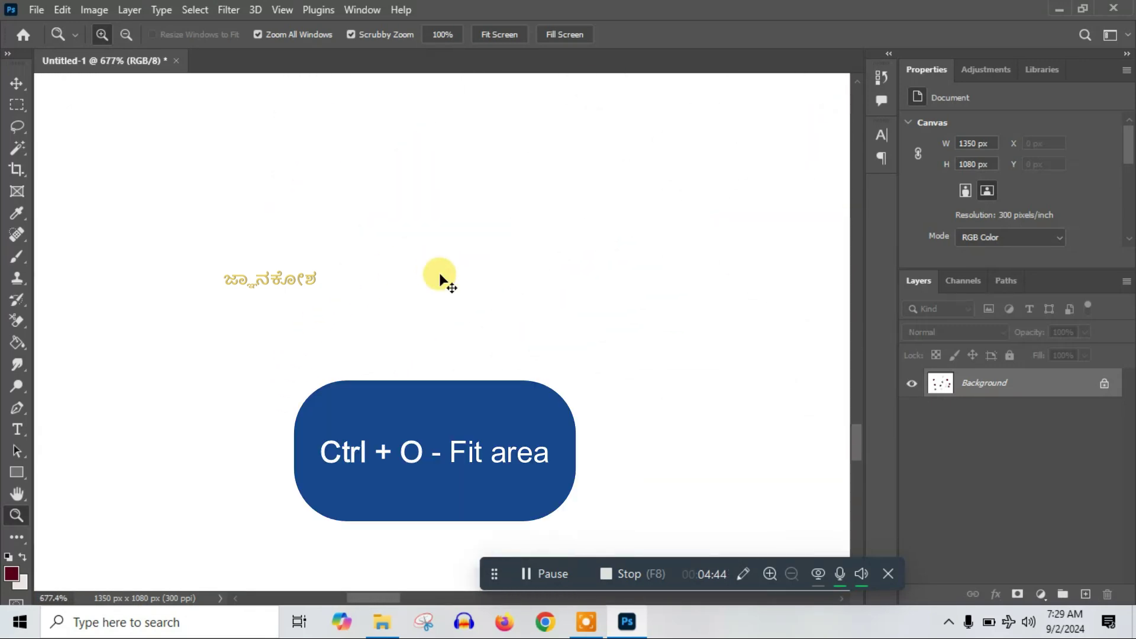
key("ctrl+0")
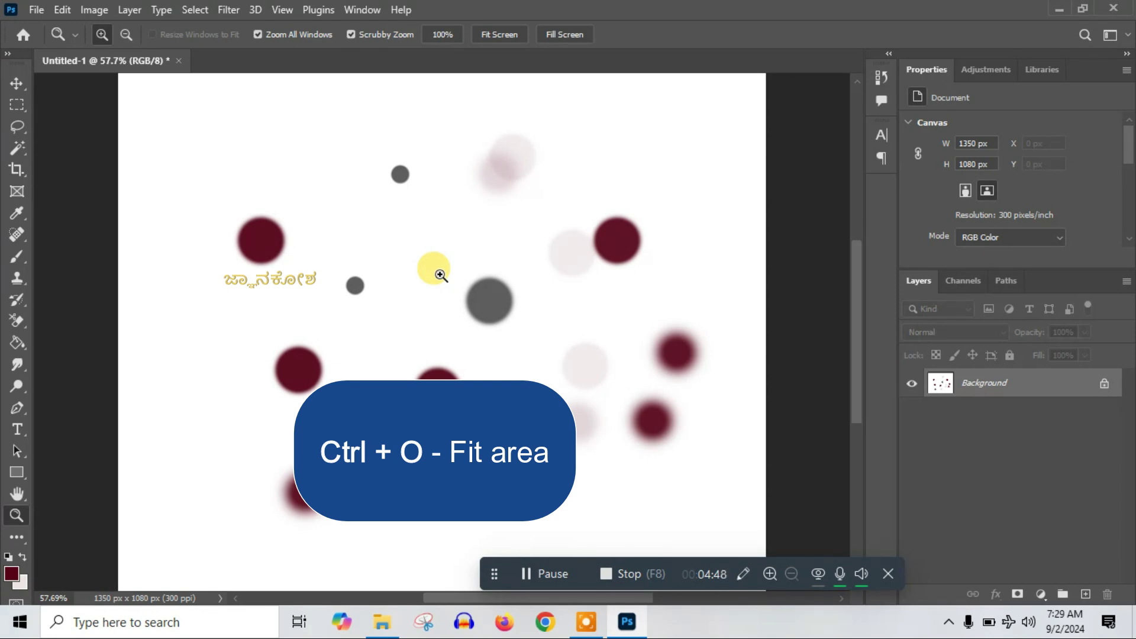
Convert the Background into unlocked Layer 0, shift it right and up, and draw a crop area.
left_click(20, 88)
left_click_drag(447, 243, 327, 261)
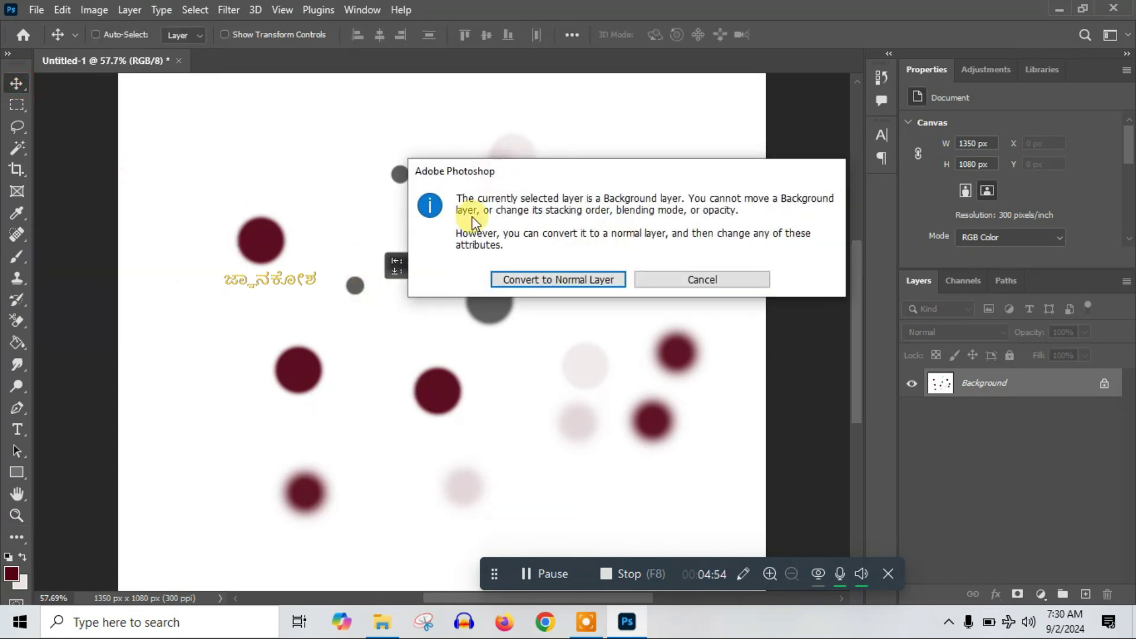
left_click(599, 279)
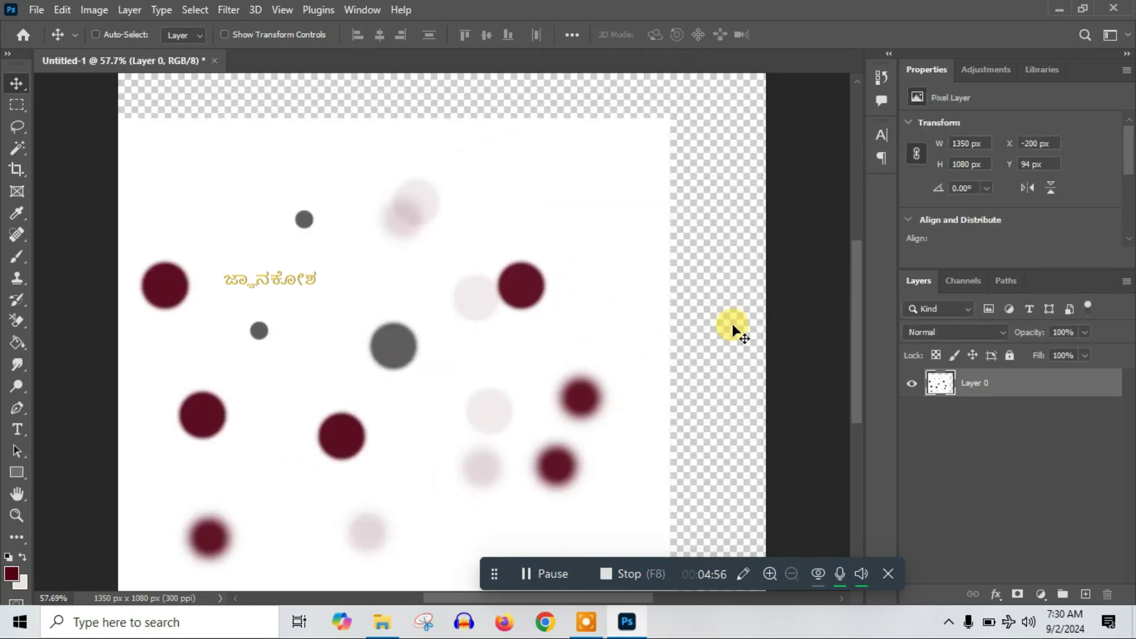
mouse_move(550, 326)
left_mouse_down()
mouse_move(705, 251)
mouse_move(600, 271)
left_mouse_up()
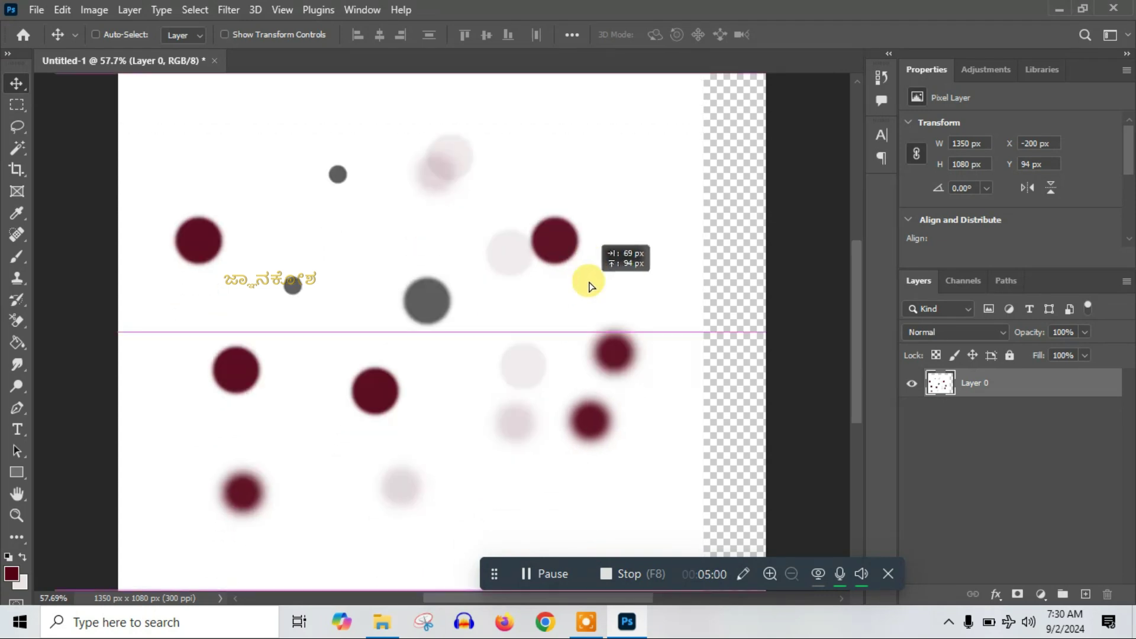
key("c")
mouse_move(398, 207)
left_mouse_down()
mouse_move(680, 491)
mouse_move(669, 470)
left_mouse_up()
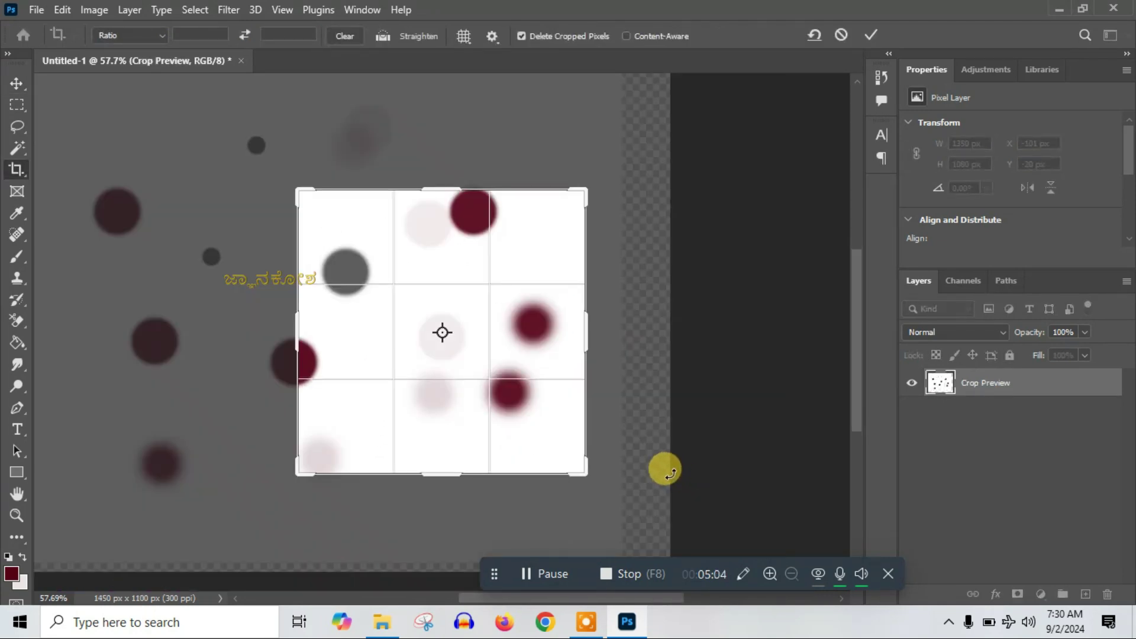
key("Escape")
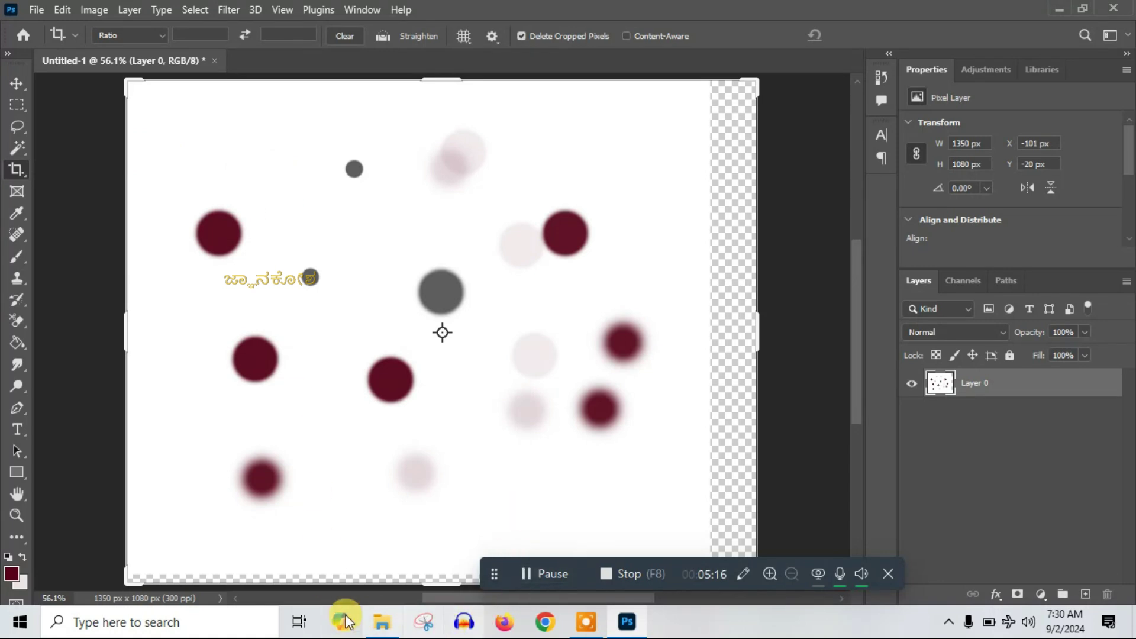
Drag nelson_mandela.jpg from the Downloads folder onto the Photoshop canvas as a new layer.
left_click(393, 624)
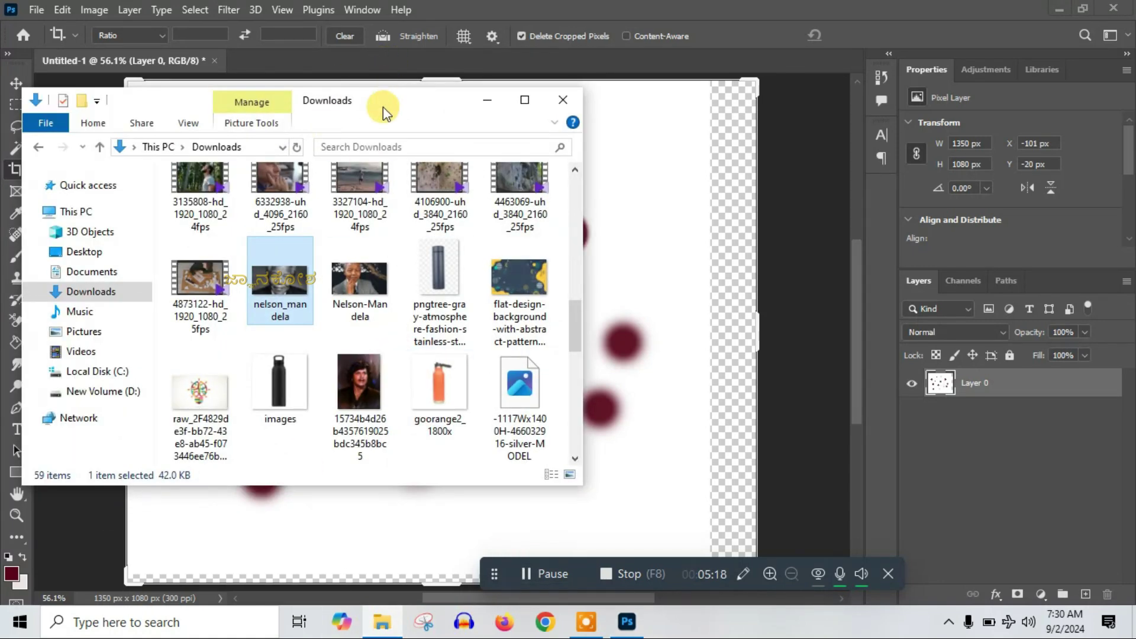
left_click_drag(385, 112, 841, 135)
left_click_drag(745, 306, 150, 62)
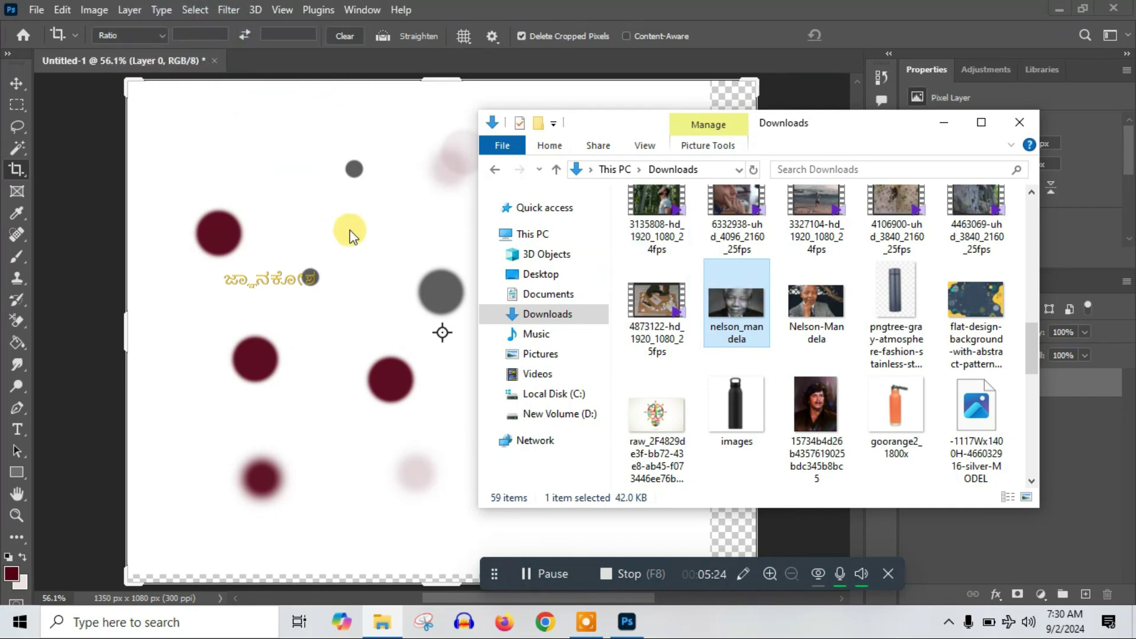
left_click(714, 121)
left_click_drag(350, 219, 376, 346)
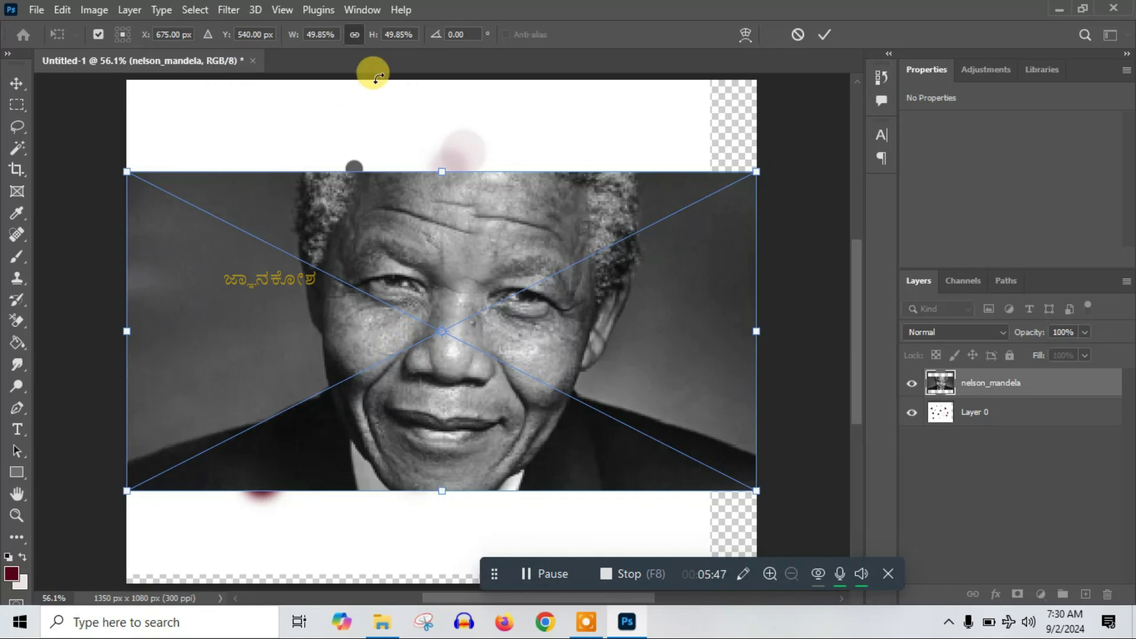
Commit the nelson_mandela photo as an embedded smart object above Layer 0, then return to Downloads.
key("alt+Tab")
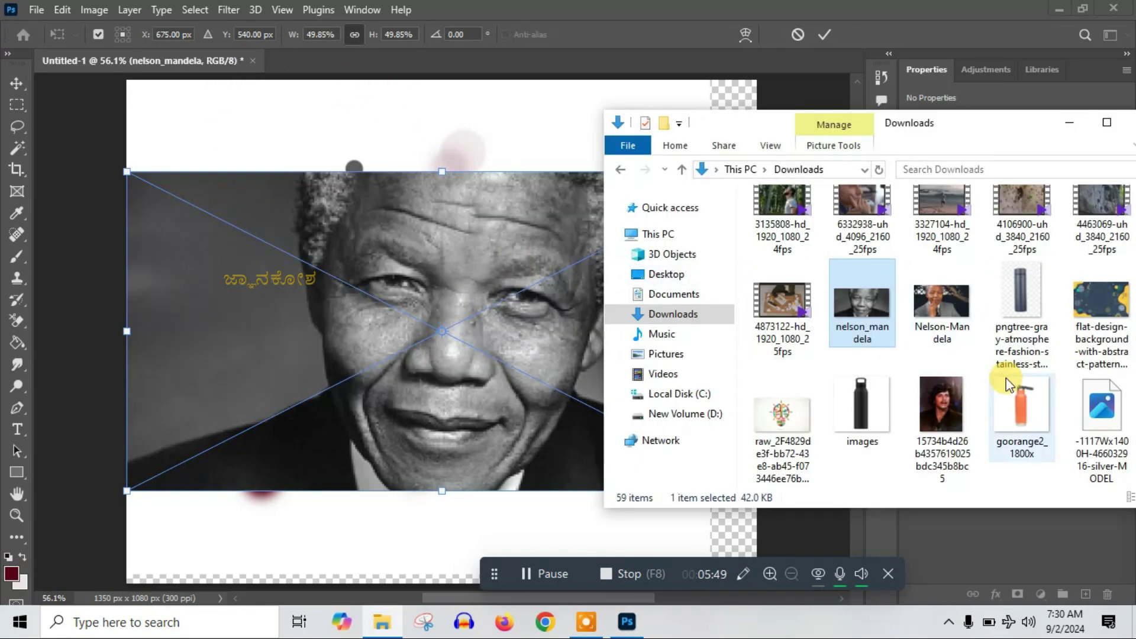
left_click_drag(852, 317, 500, 62)
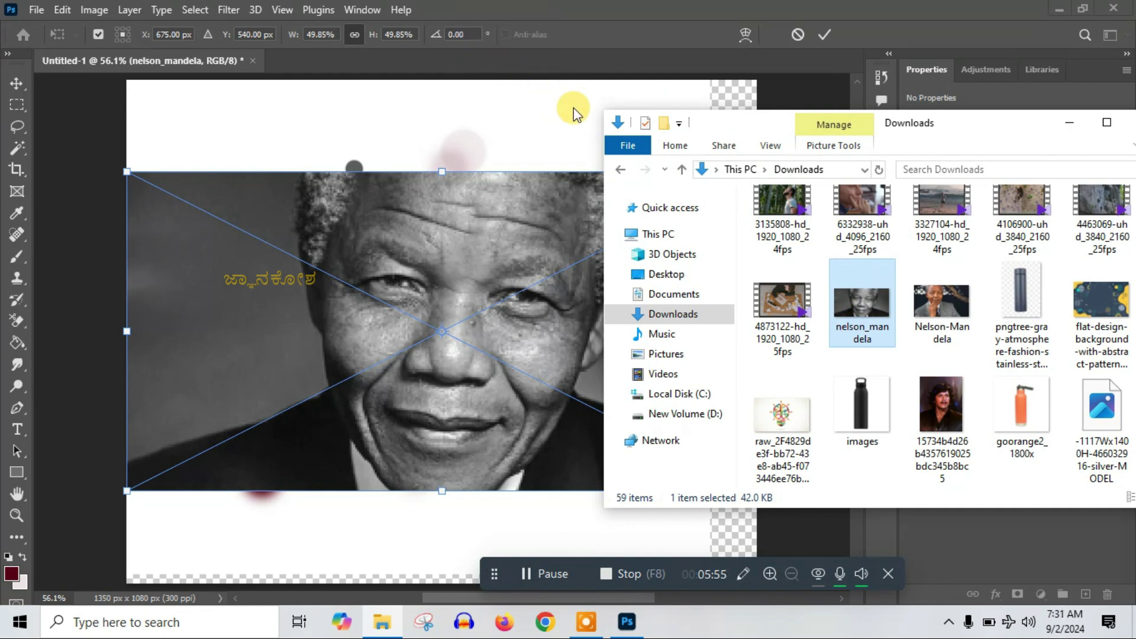
left_click_drag(862, 306, 470, 63)
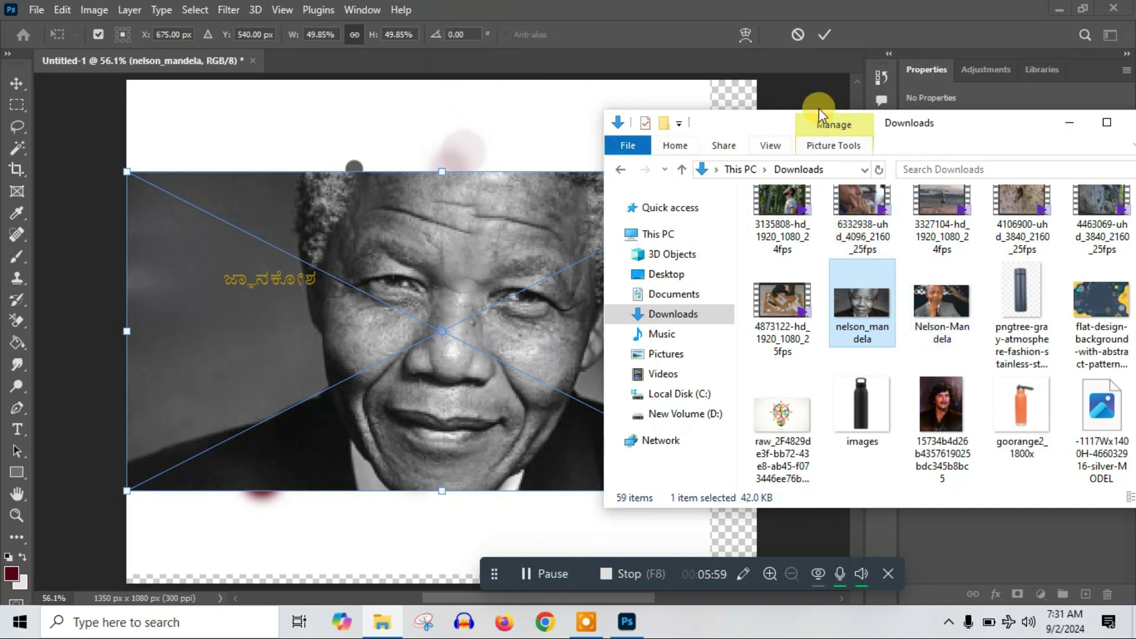
left_click_drag(470, 63, 974, 205)
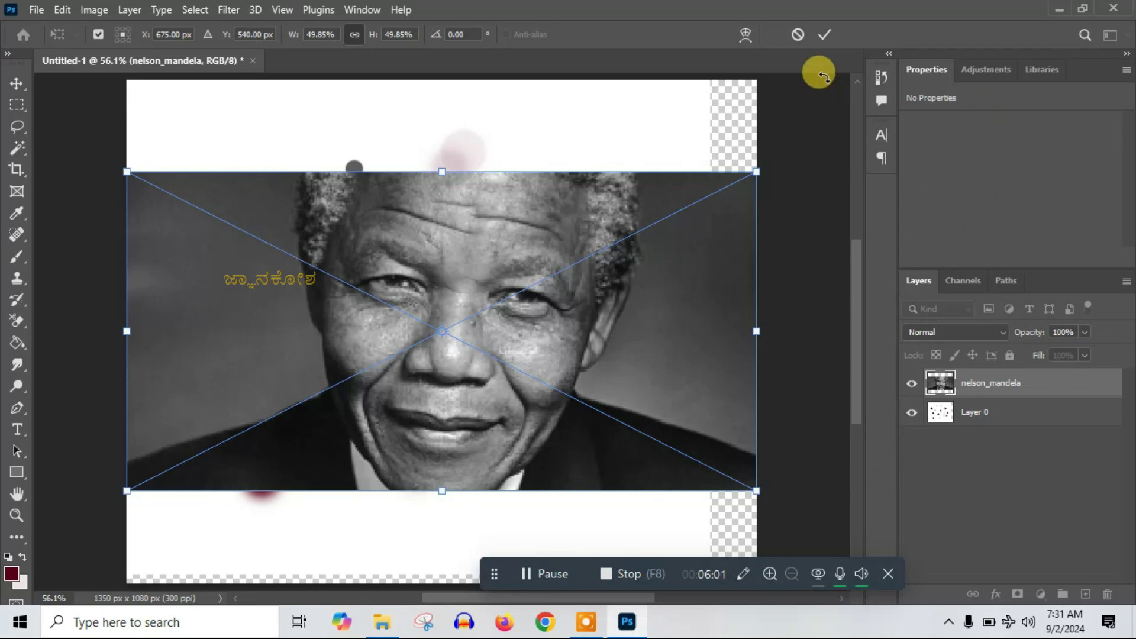
left_click(824, 34)
key("c")
key("alt+Tab")
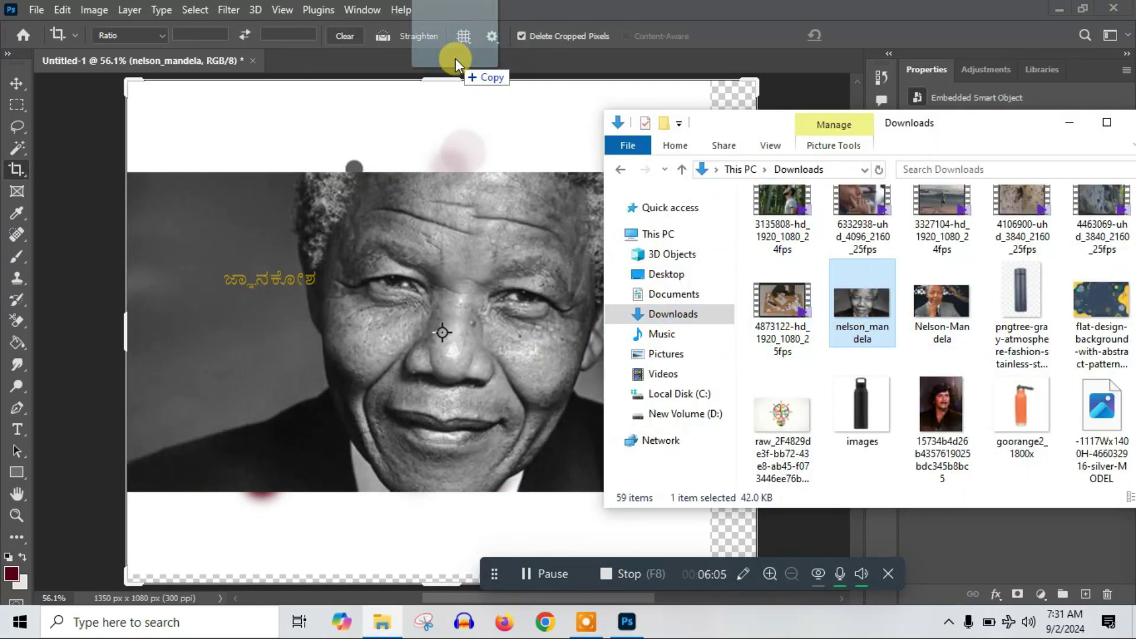
left_click_drag(457, 55, 456, 58)
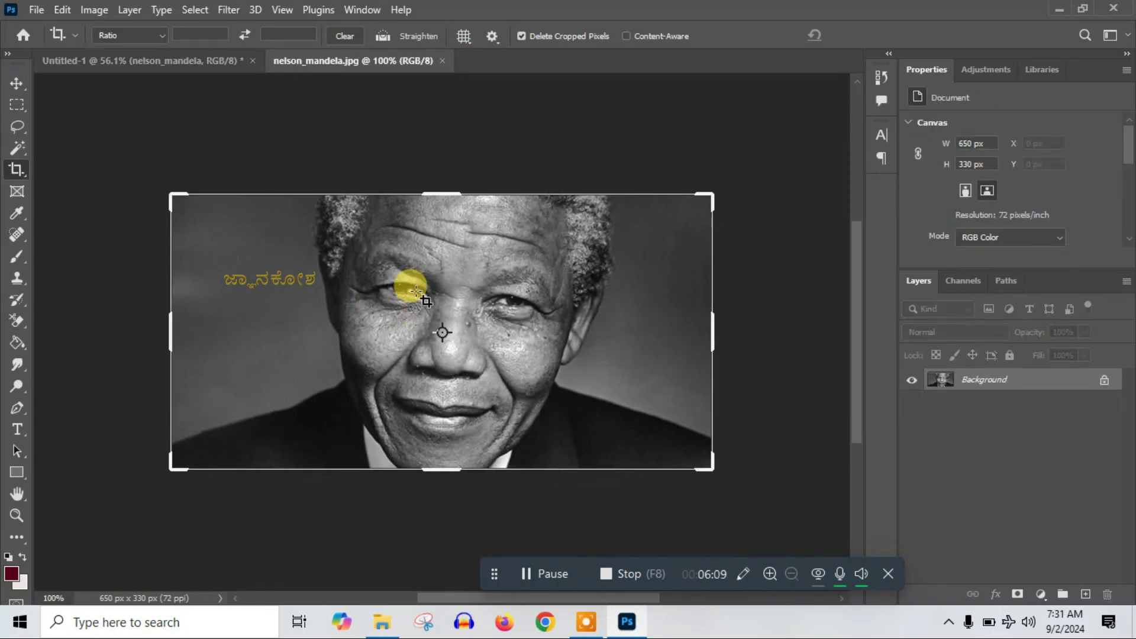
key("alt+Tab")
mouse_move(942, 420)
left_mouse_down()
mouse_move(600, 168)
mouse_move(595, 66)
left_mouse_up()
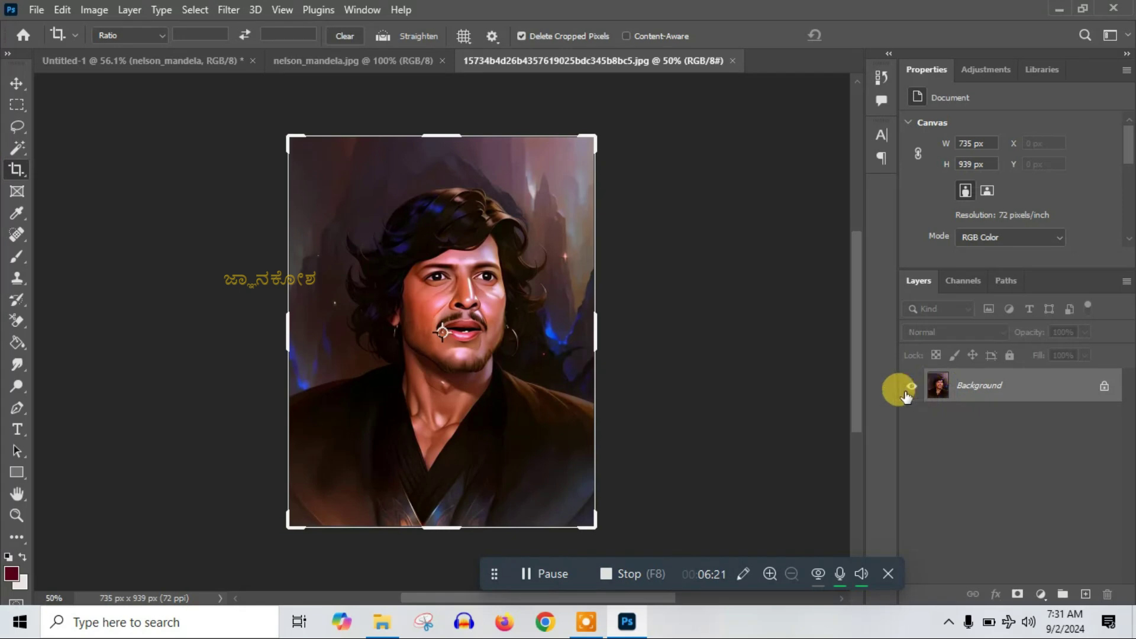
left_click(311, 62)
left_click(194, 59)
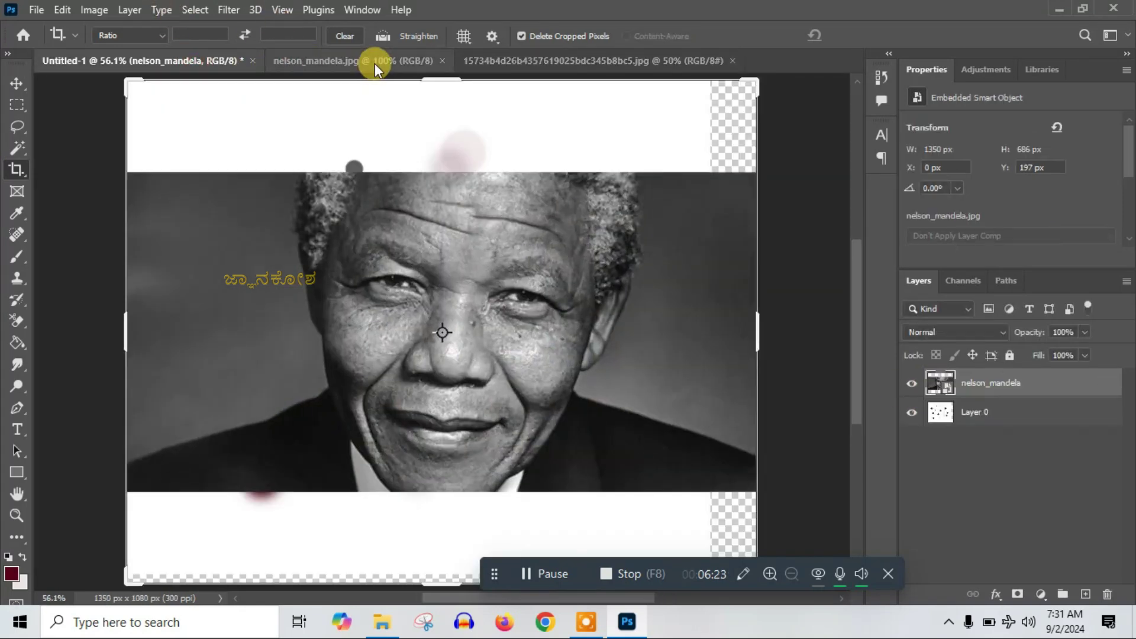
left_click(373, 62)
left_click(588, 60)
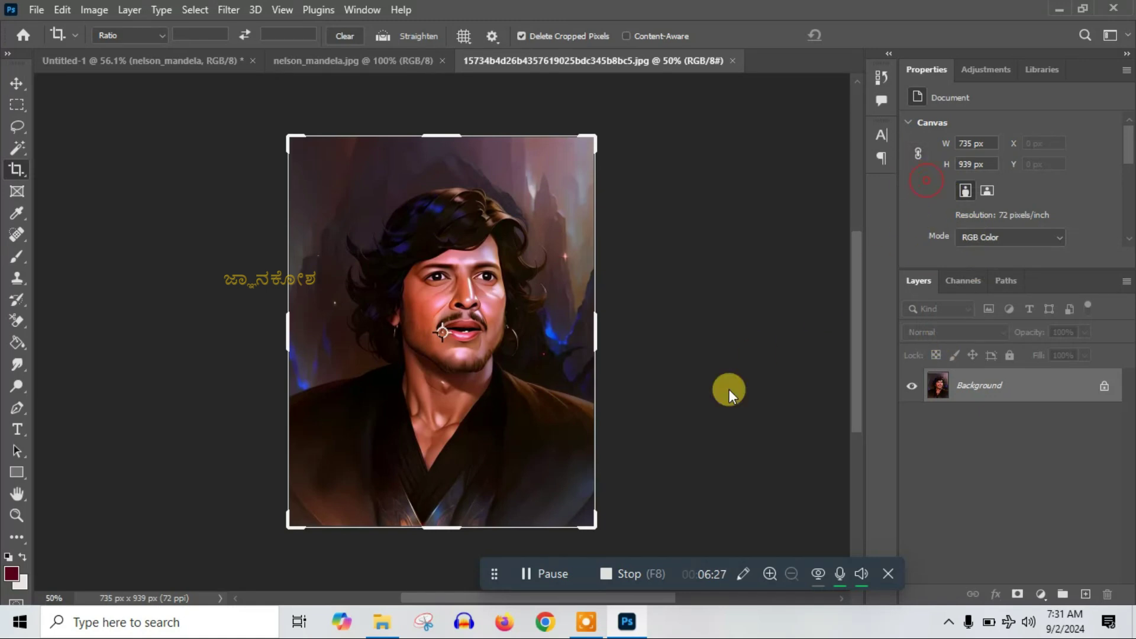
left_click_drag(926, 69, 719, 307)
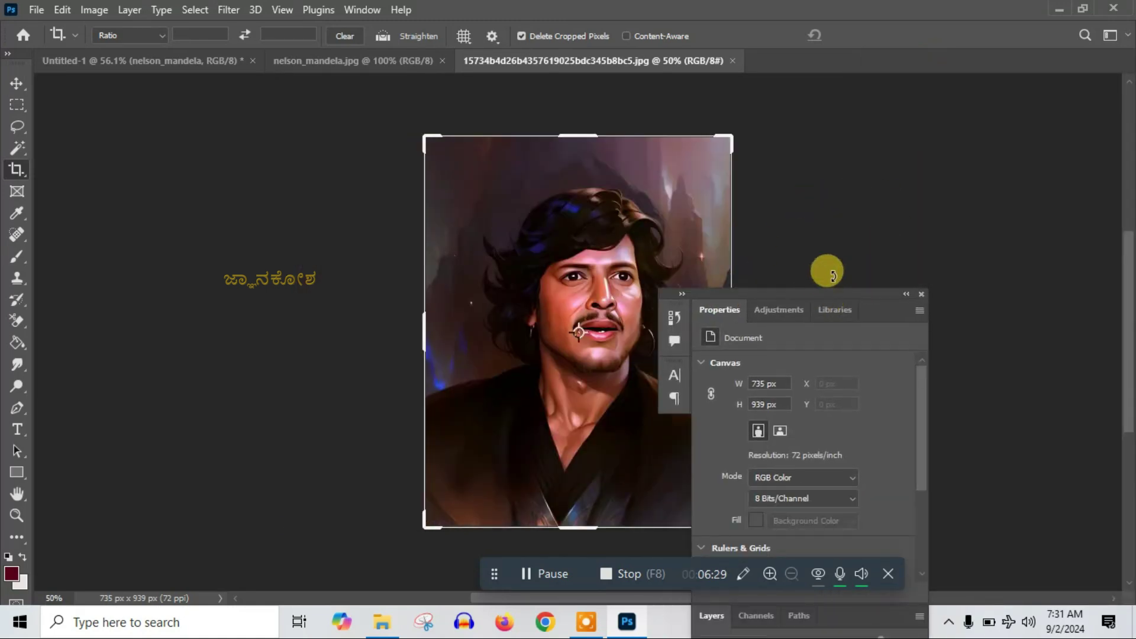
left_click(921, 293)
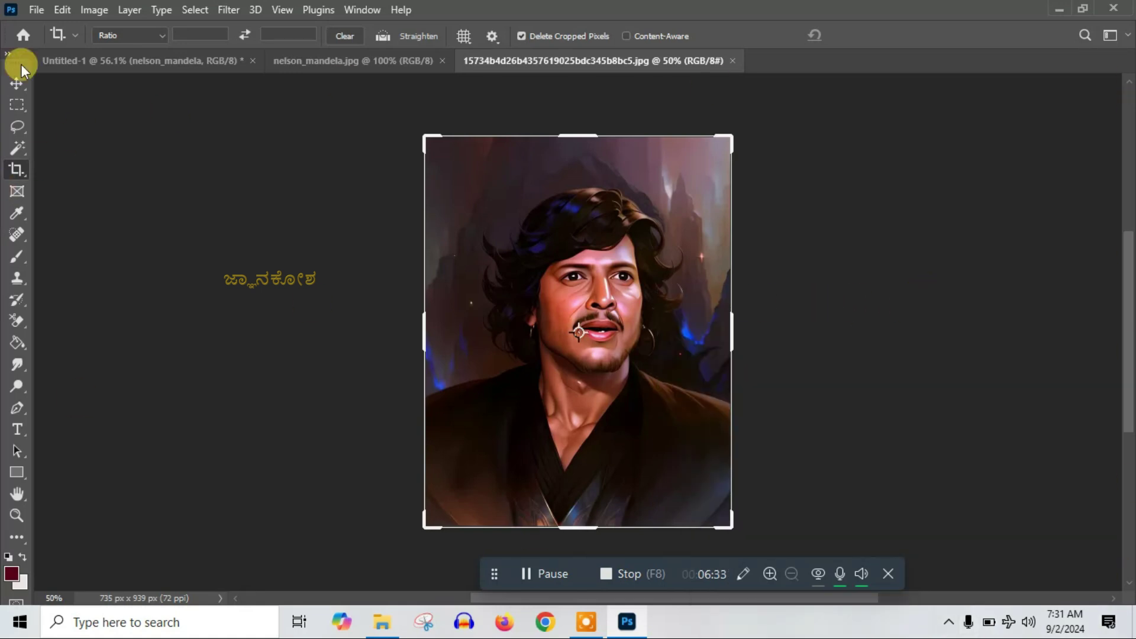
Reset to the Essentials (Default) workspace so the Color, Properties and Layers panels reappear.
left_click(360, 10)
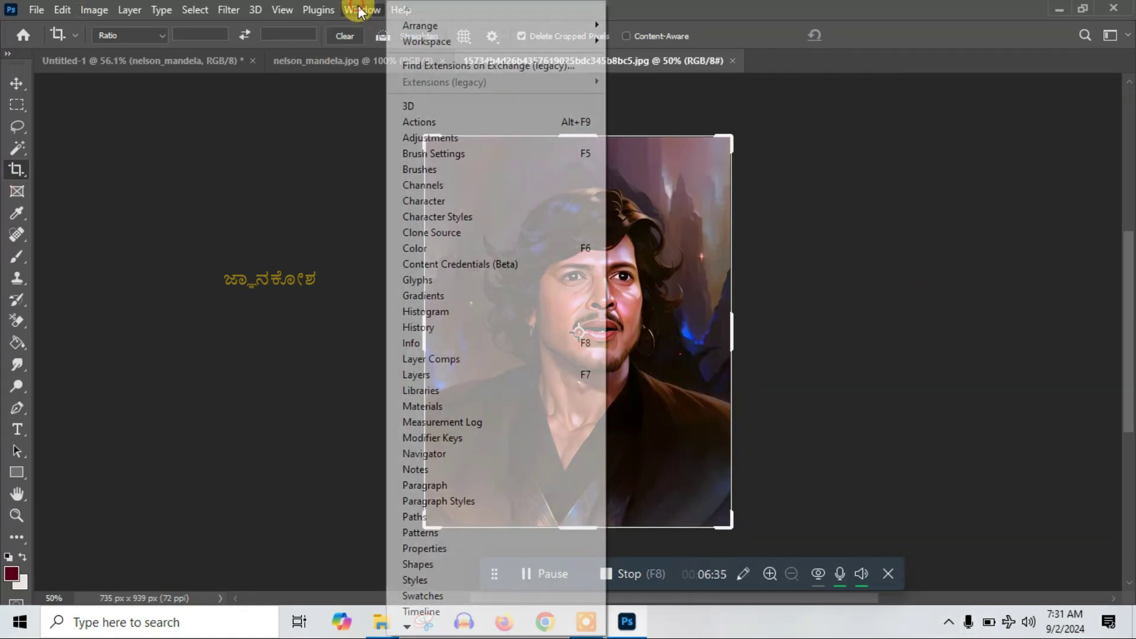
mouse_move(427, 41)
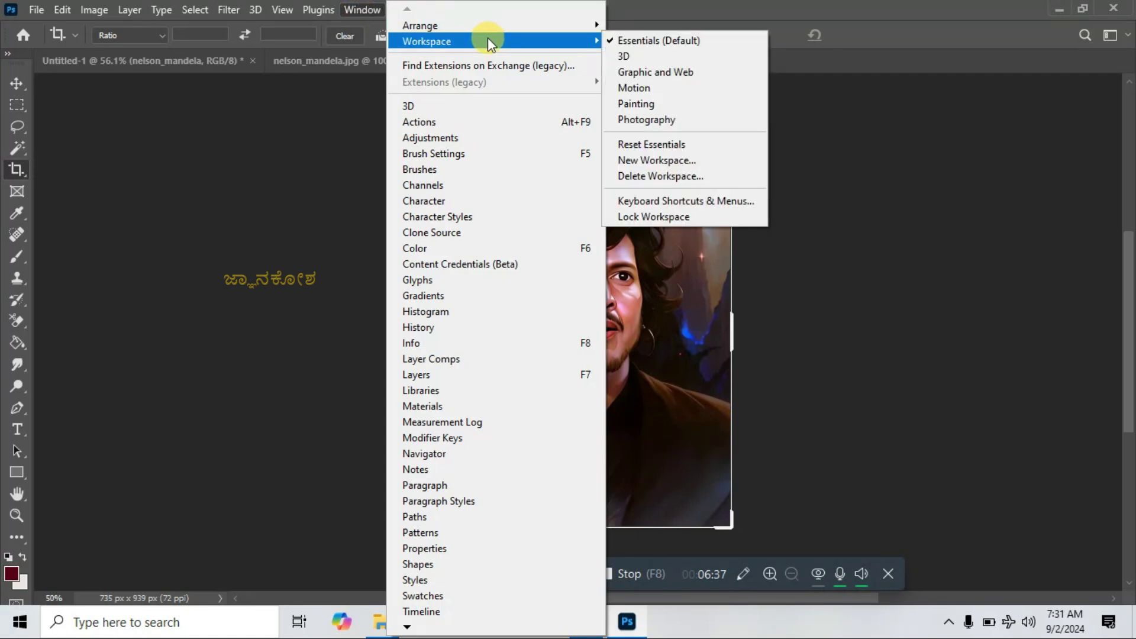
left_click(669, 146)
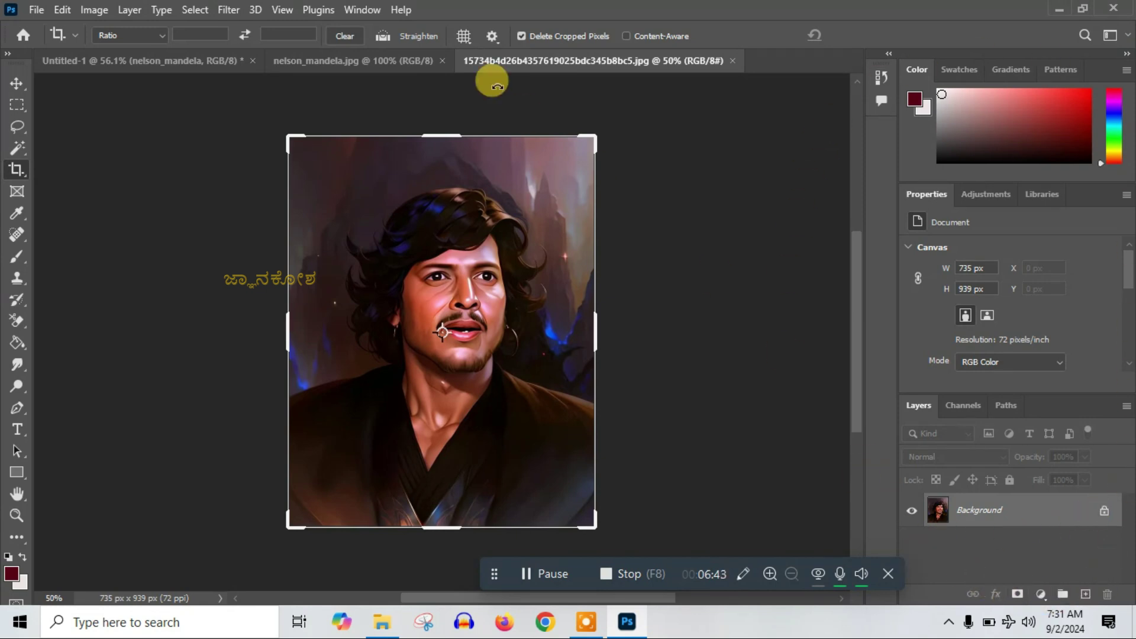
left_click(358, 12)
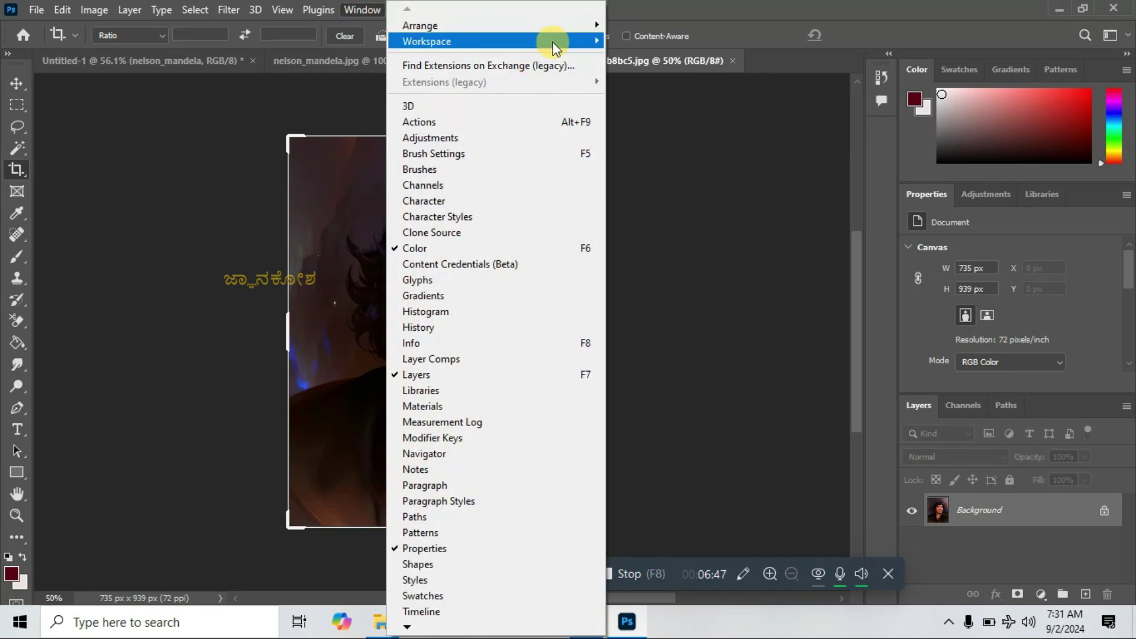
left_click(773, 352)
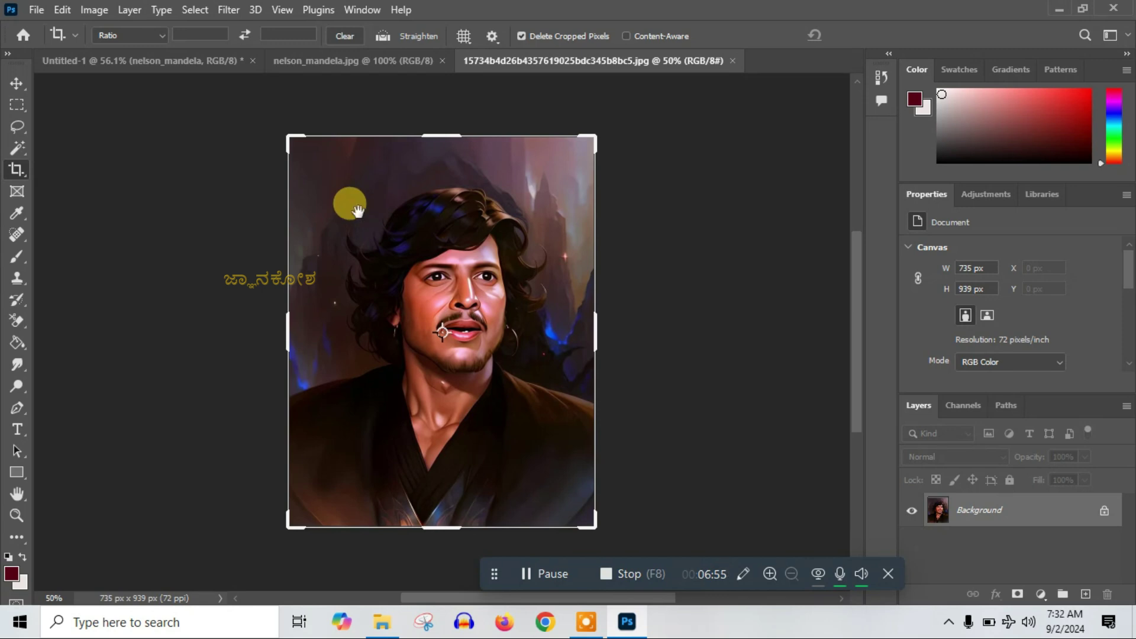
Toggle the panels off and on, then float the Mandela, portrait and Untitled-1 documents as windows.
key("Tab")
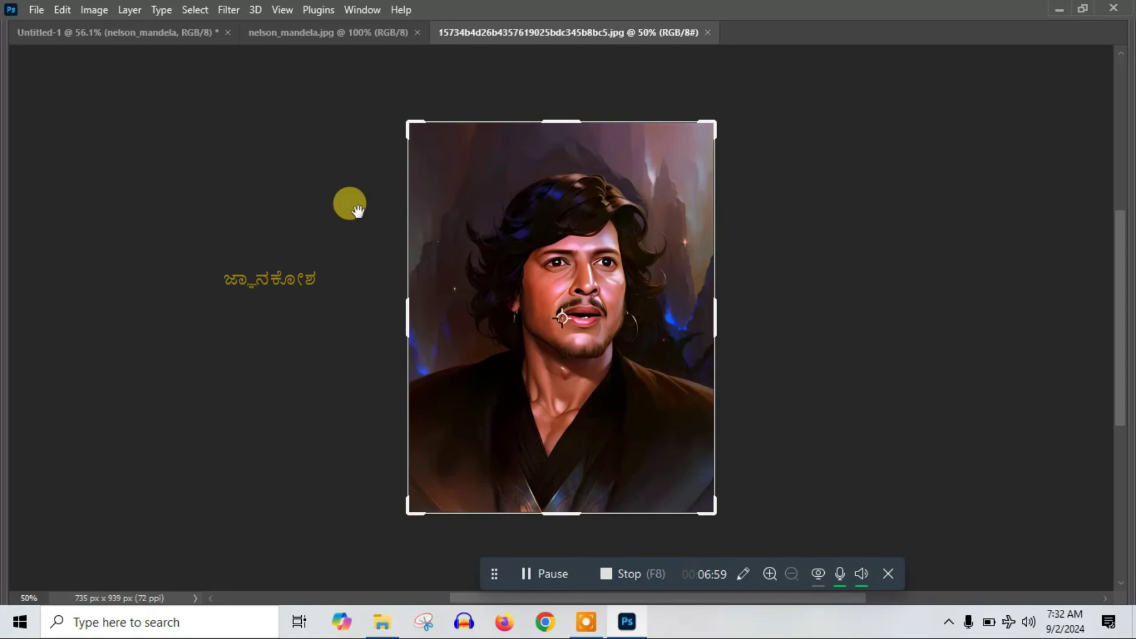
key("Tab")
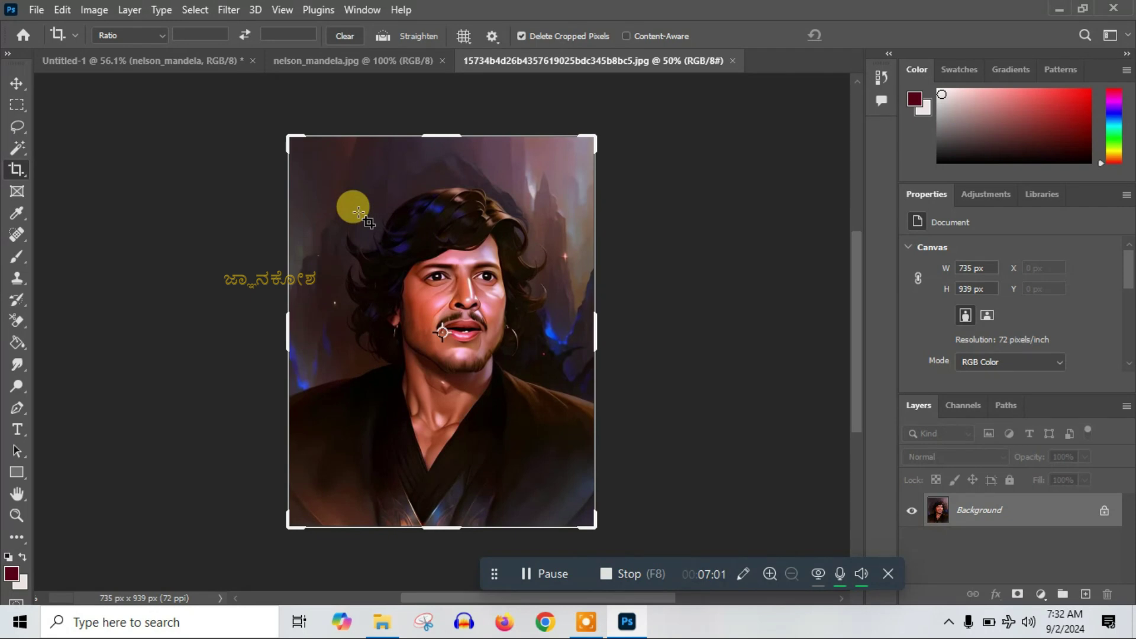
left_click_drag(349, 60, 553, 145)
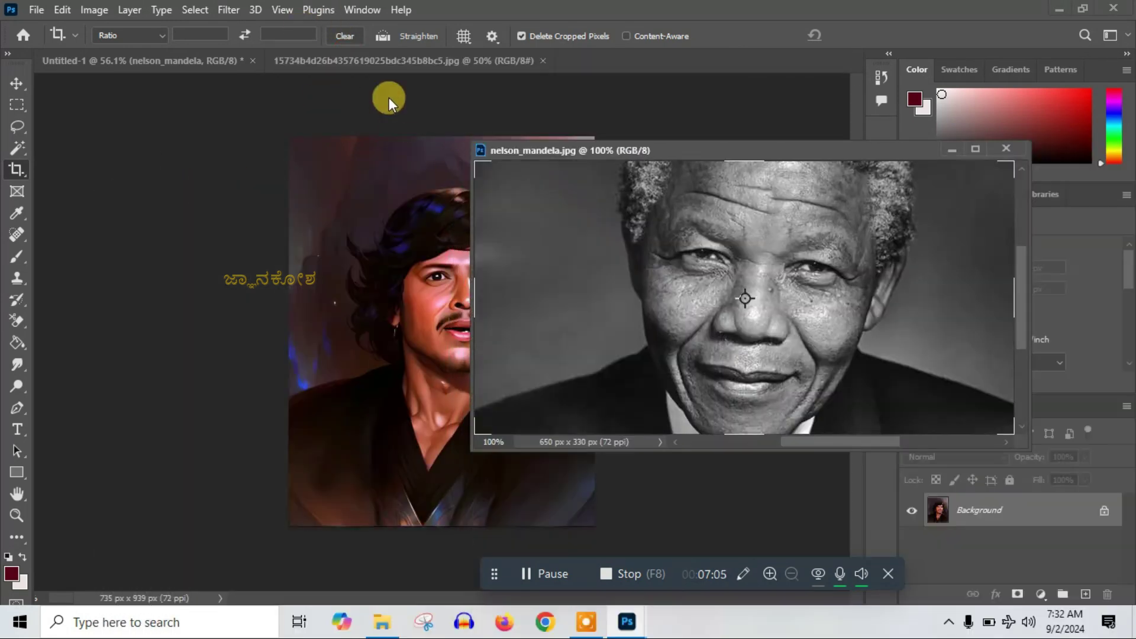
left_click_drag(350, 60, 175, 191)
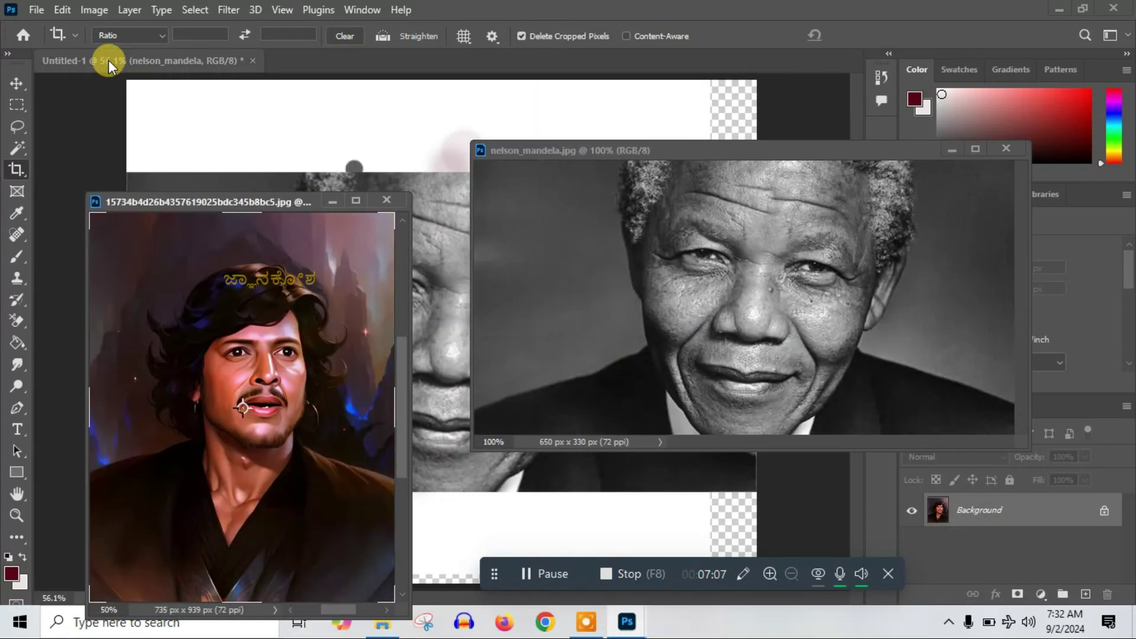
left_click_drag(109, 60, 77, 144)
left_click_drag(209, 124, 329, 35)
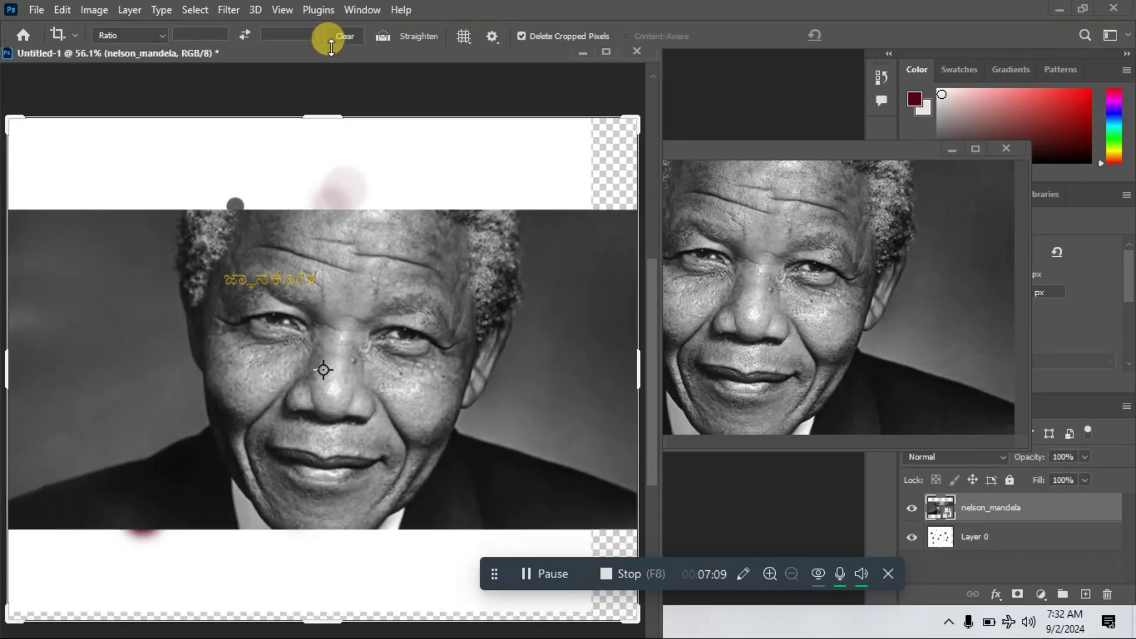
mouse_move(756, 155)
left_mouse_down()
mouse_move(758, 45)
mouse_move(756, 108)
left_mouse_up()
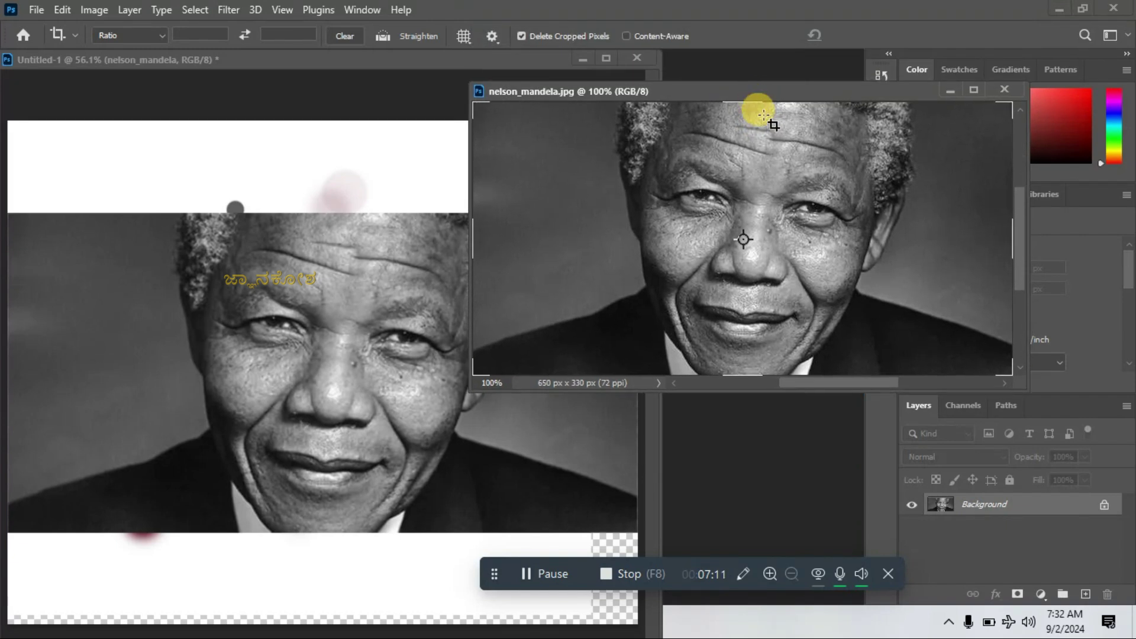
Close Untitled-1 without saving, then close the painted portrait document.
left_click(636, 58)
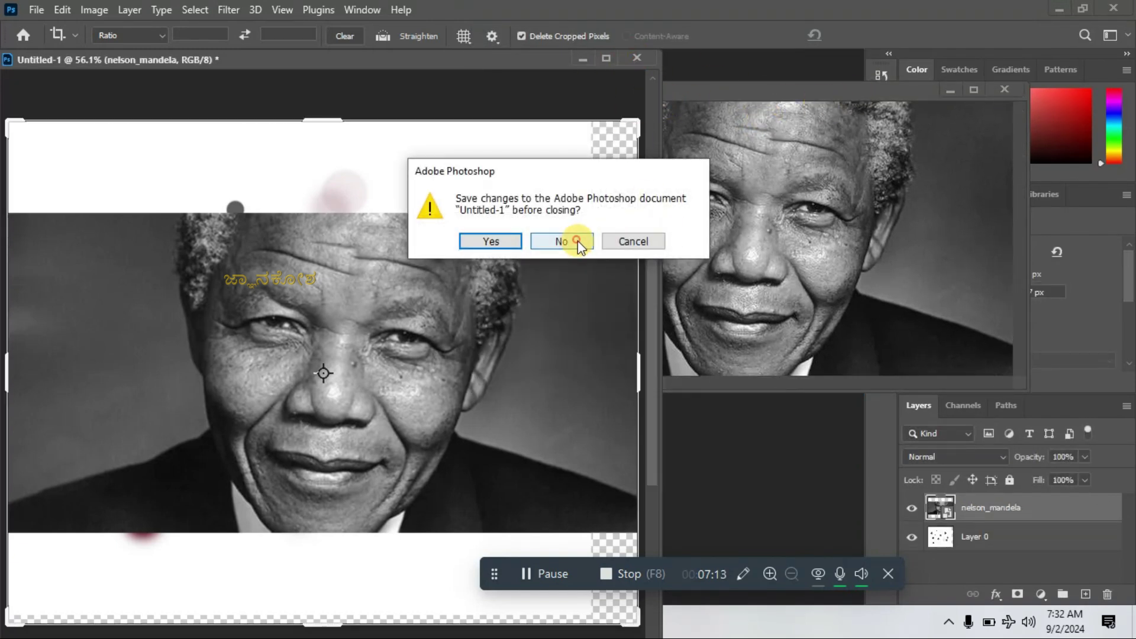
left_click(562, 241)
left_click(388, 201)
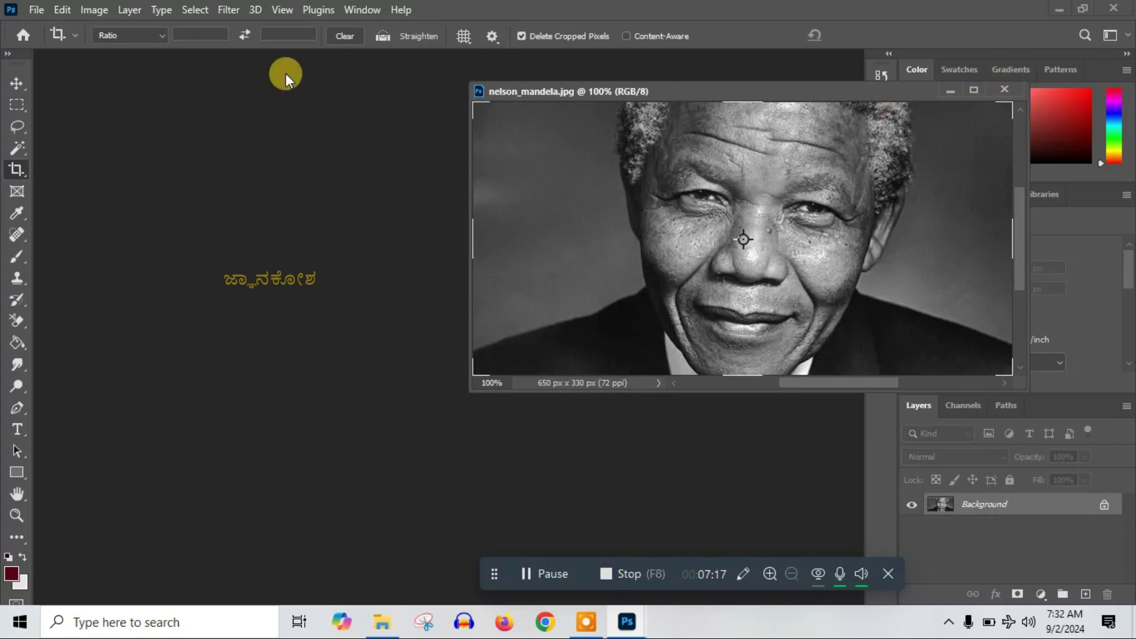
Dock the floating nelson_mandela.jpg window back as a document tab.
left_click(972, 88)
left_click(1102, 11)
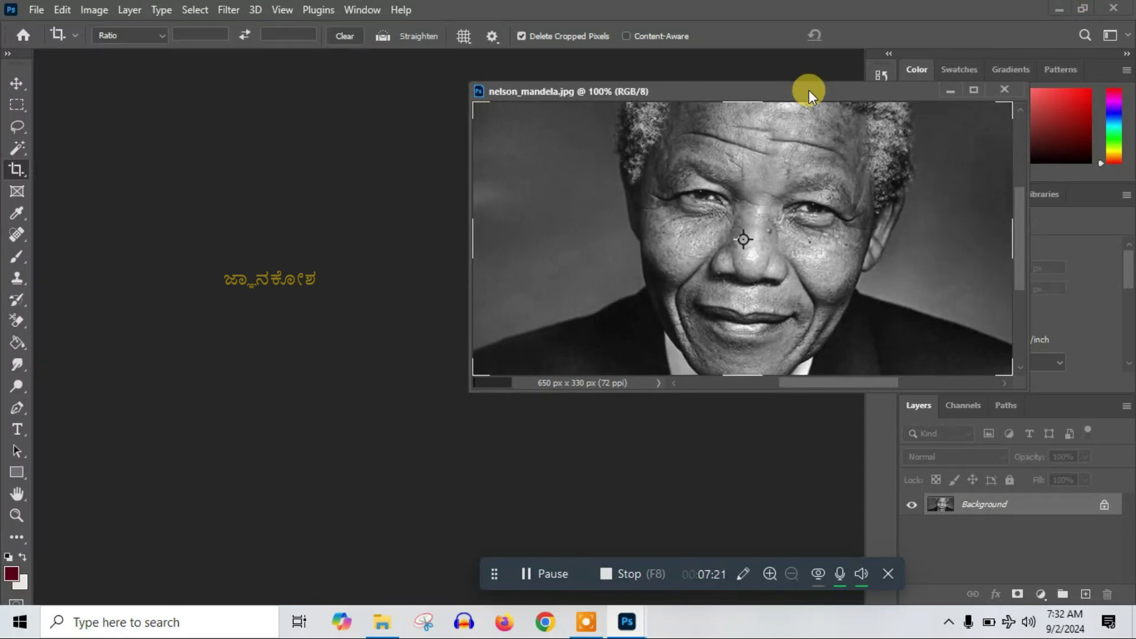
left_click_drag(809, 90, 346, 61)
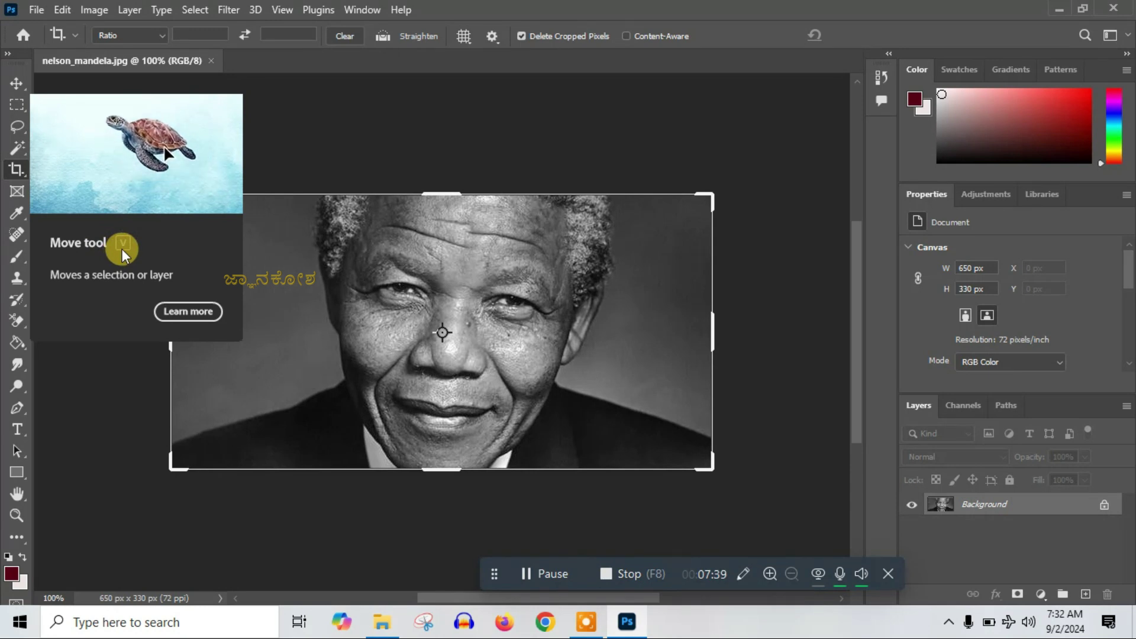
Convert the Background into an unlocked Layer 0 and drag it to expose transparent edges.
key("v")
mouse_move(456, 324)
left_mouse_down()
mouse_move(546, 296)
mouse_move(388, 365)
mouse_move(379, 354)
left_mouse_up()
left_click(570, 280)
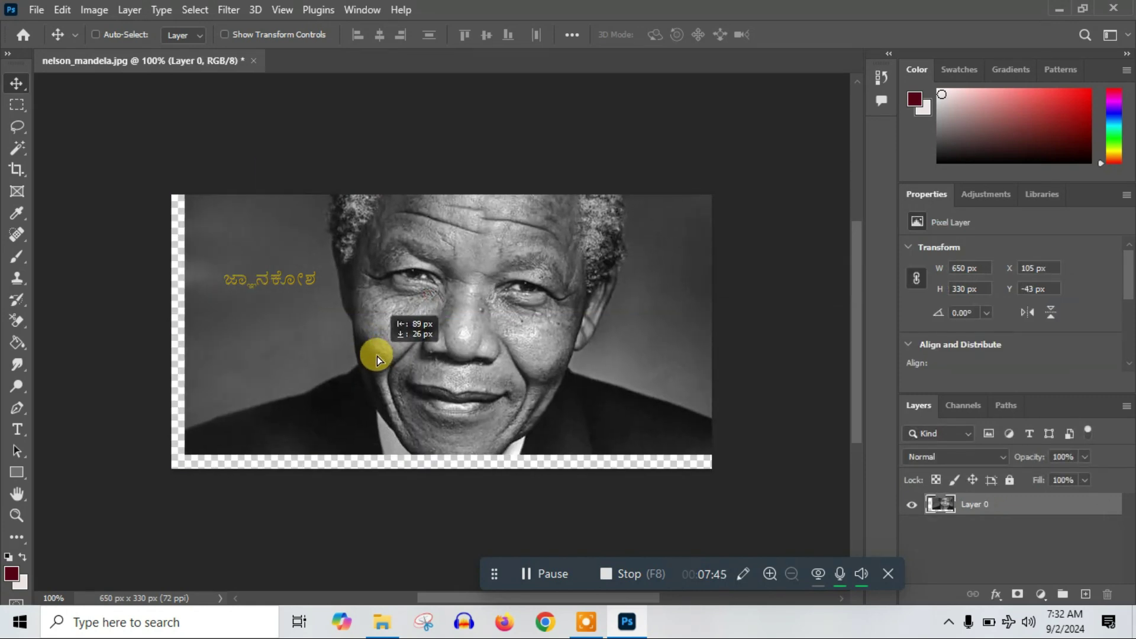
Snap Layer 0 back to 0,0 to fill the canvas and undo a test crimson brush stroke.
left_click_drag(577, 377, 557, 397)
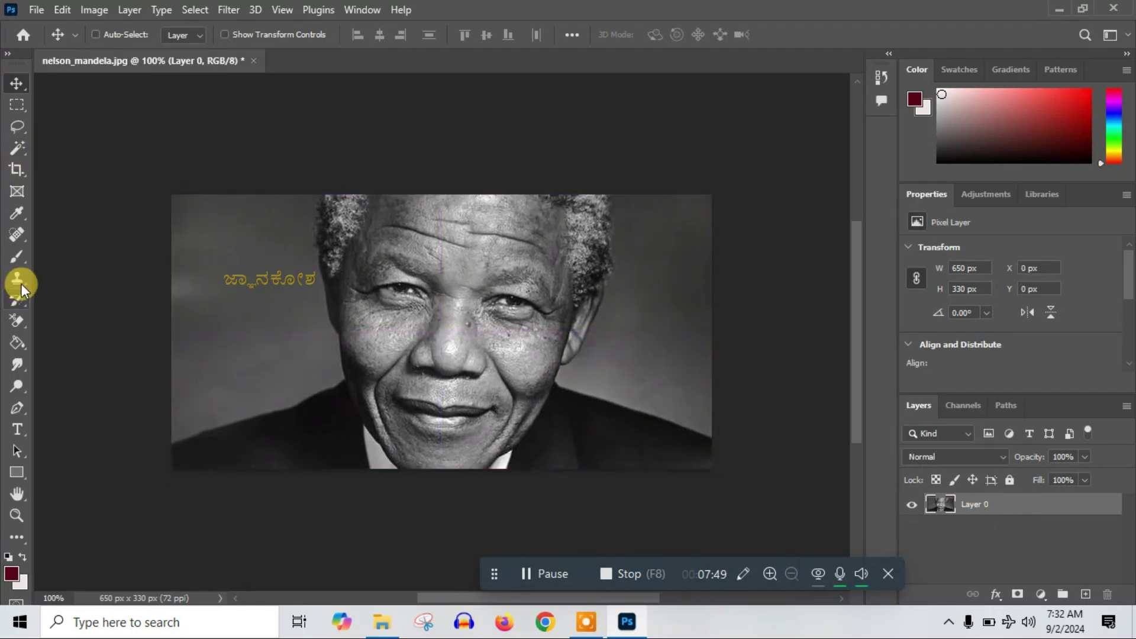
key("b")
mouse_move(296, 278)
left_mouse_down()
mouse_move(623, 355)
mouse_move(719, 414)
left_mouse_up()
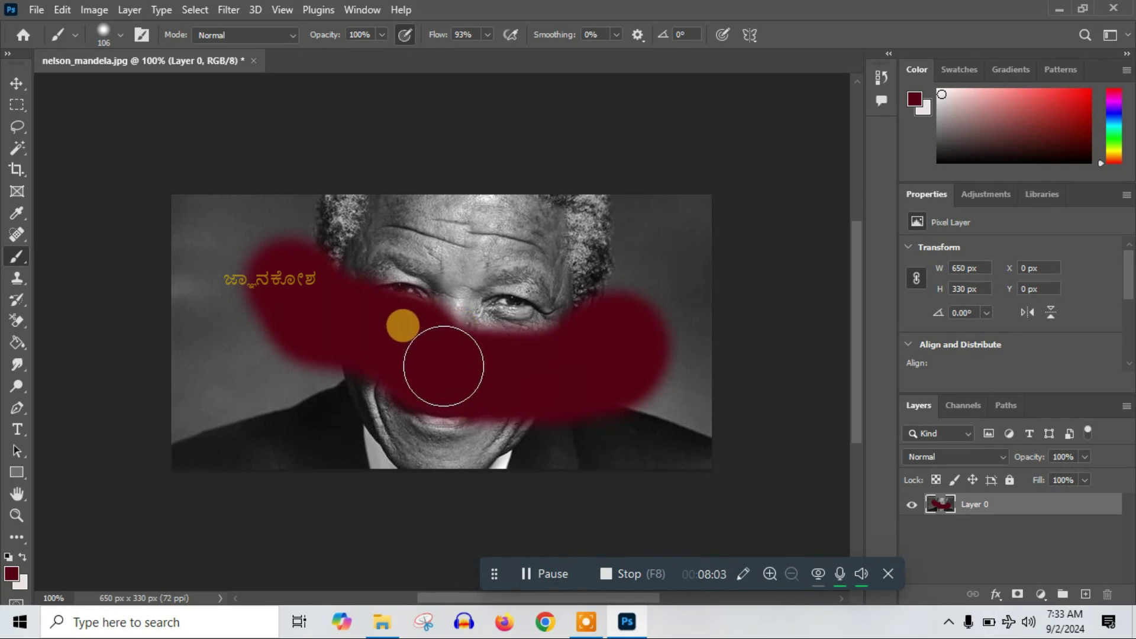
key("ctrl+z")
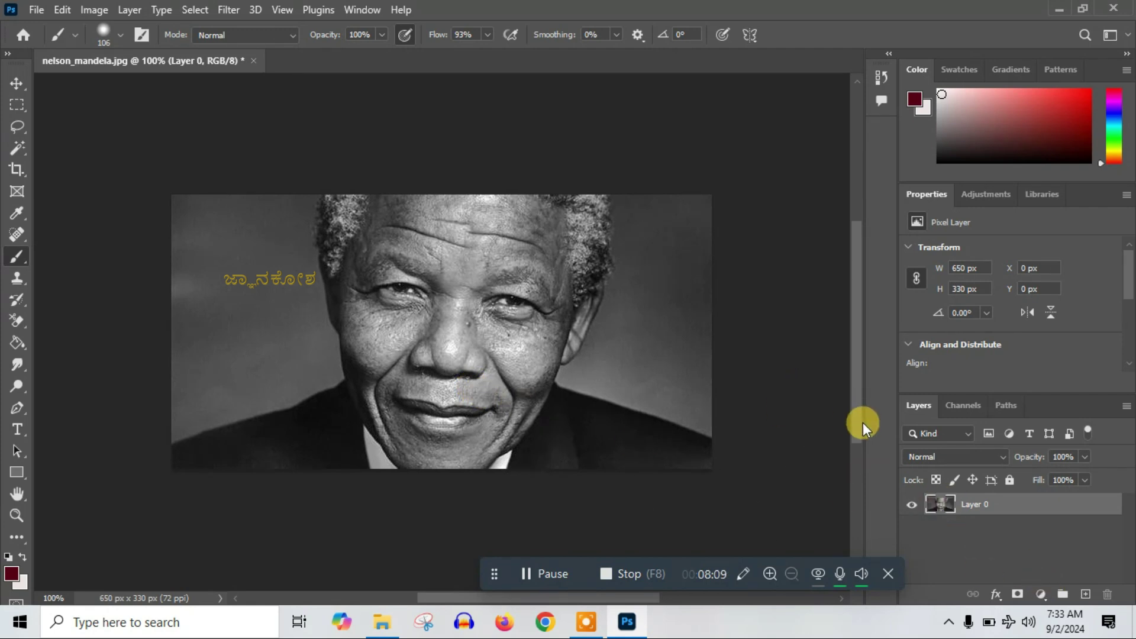
key("ctrl+shift+n")
key("ctrl+shift+n")
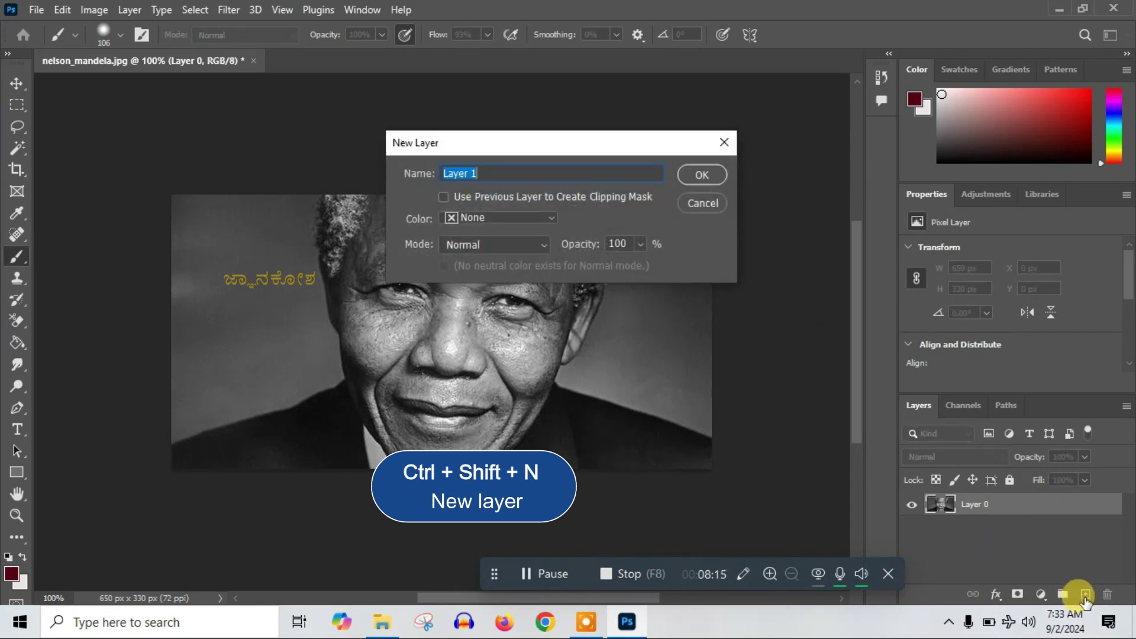
Add an empty Layer 1 above Layer 0.
left_click(715, 176)
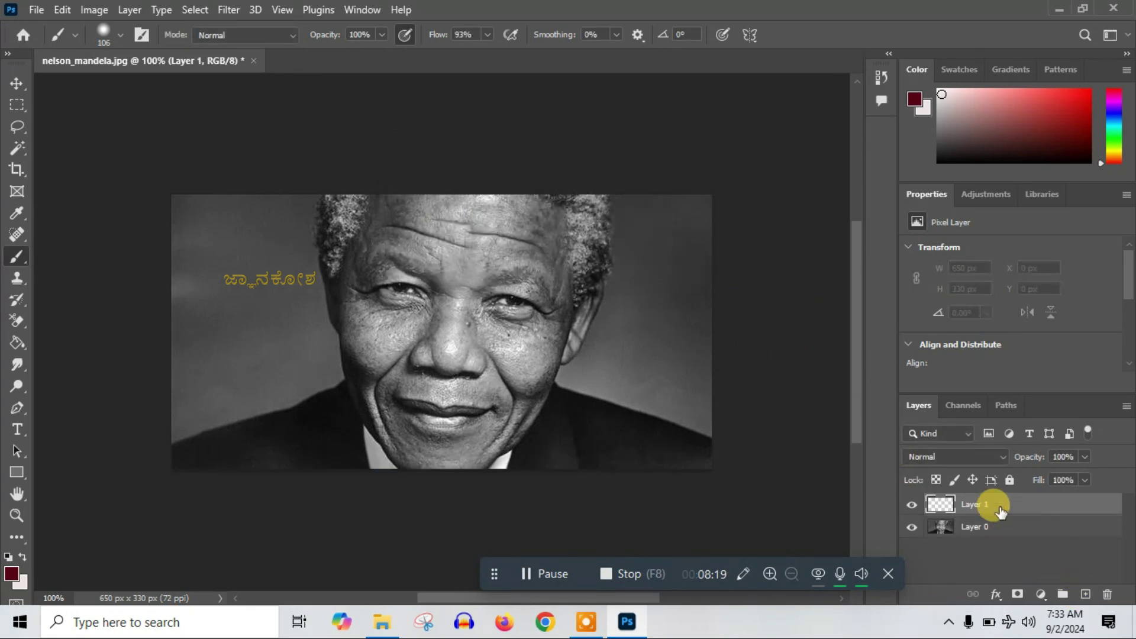
key("Delete")
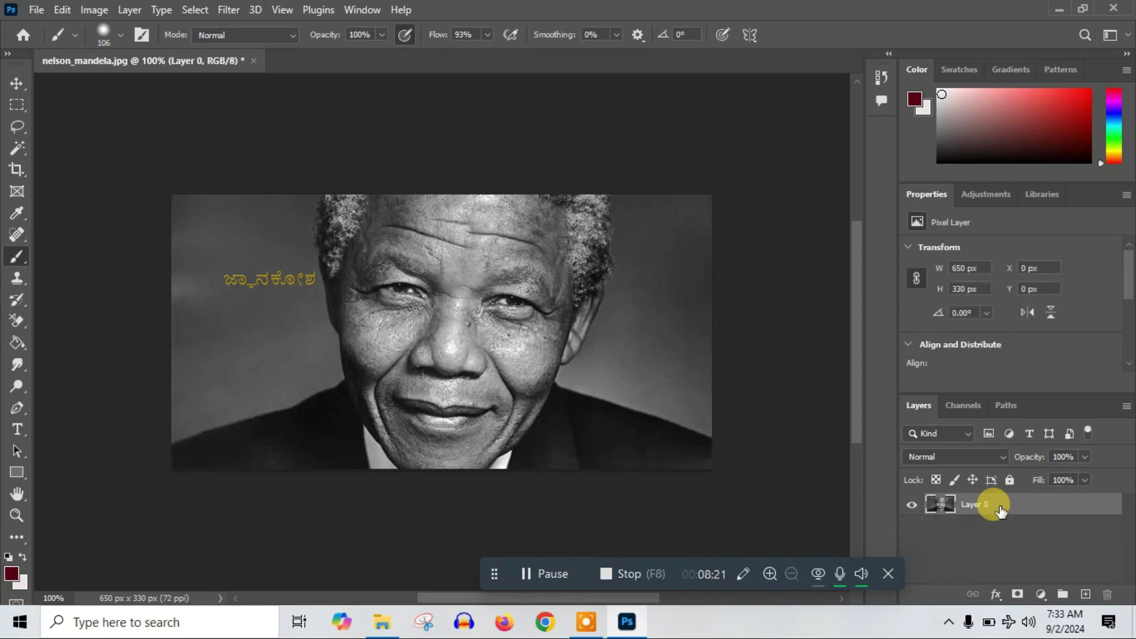
left_click(1087, 594)
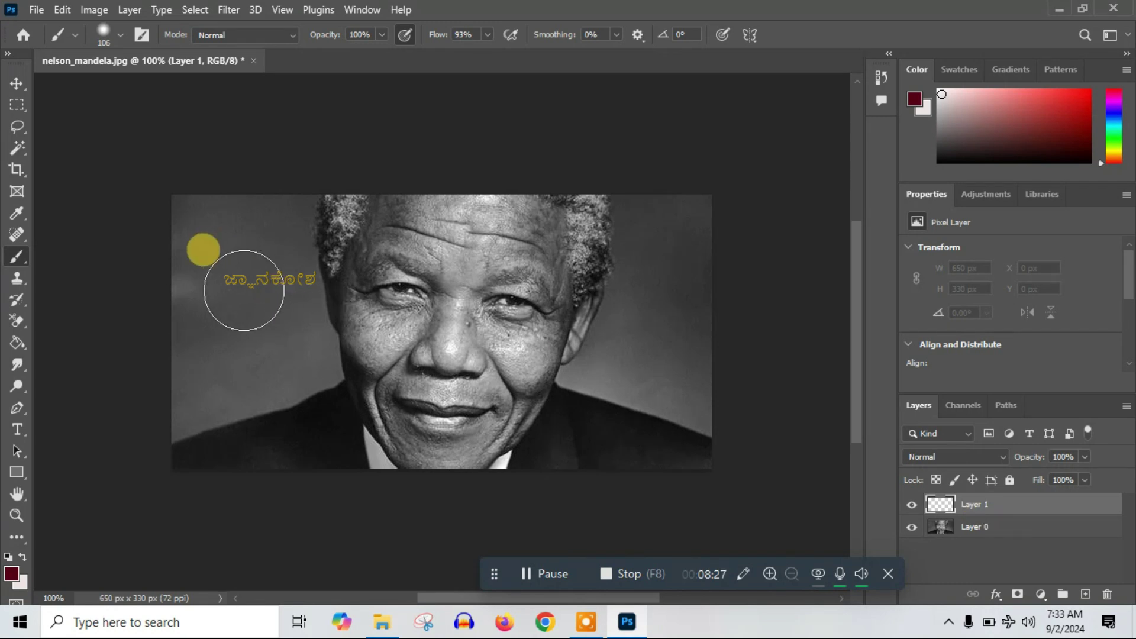
Paint three crimson test patches on Layer 1 beside and across the face.
left_click_drag(251, 287, 287, 319)
left_click_drag(578, 337, 675, 278)
left_click_drag(449, 273, 438, 373)
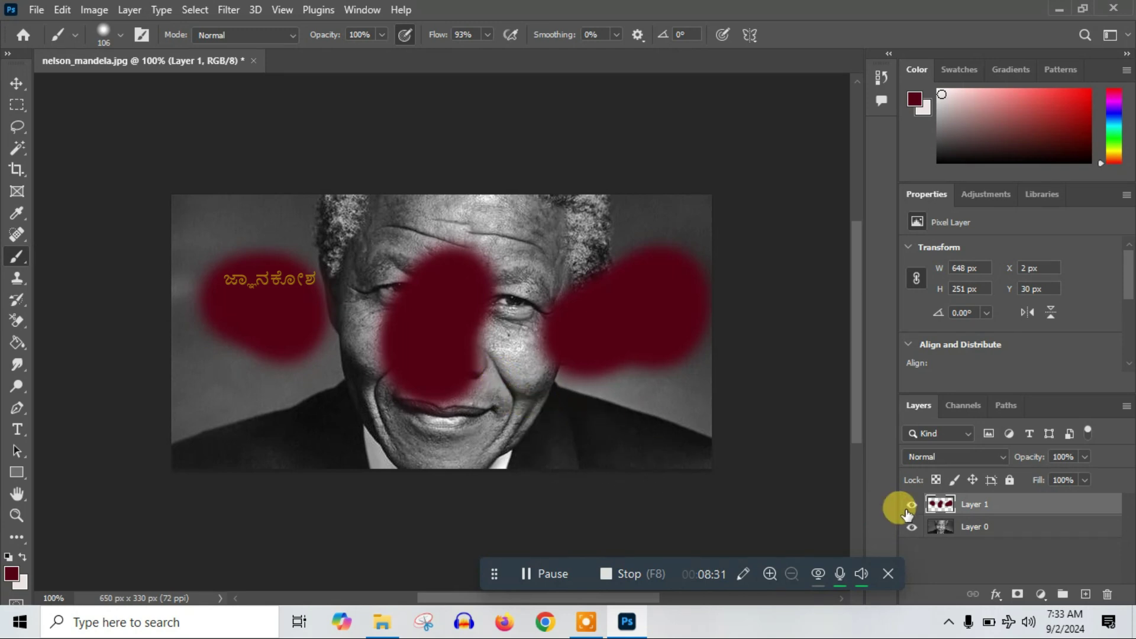
mouse_move(1017, 503)
left_mouse_down()
mouse_move(1016, 539)
mouse_move(1002, 500)
left_mouse_up()
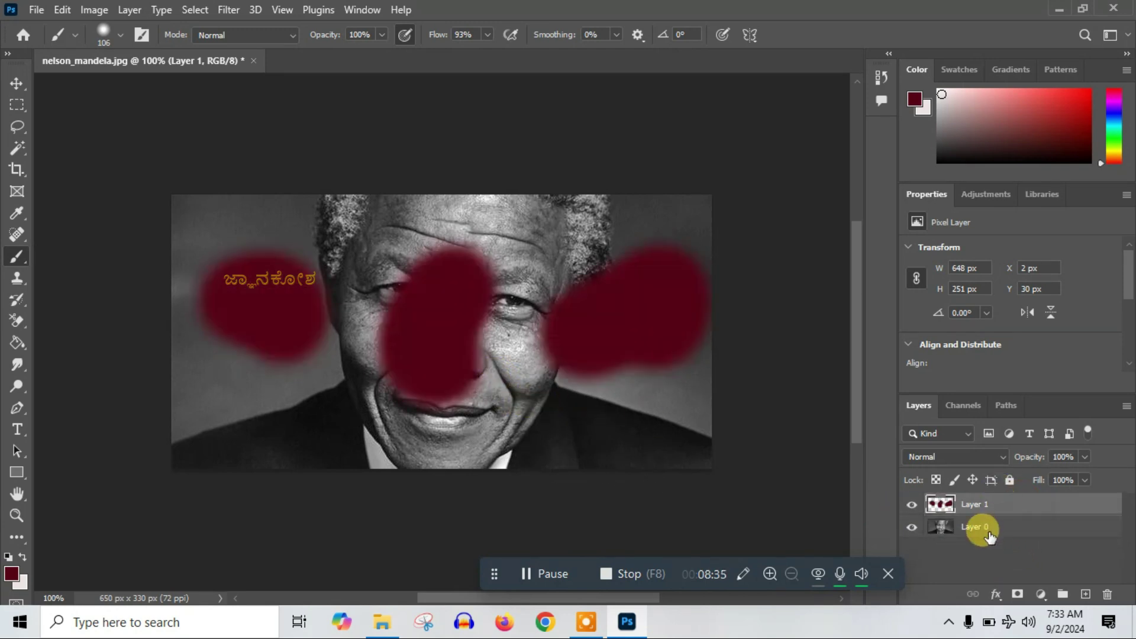
Toggle Layer 1's visibility and undo the red patches, leaving it empty.
left_click(911, 504)
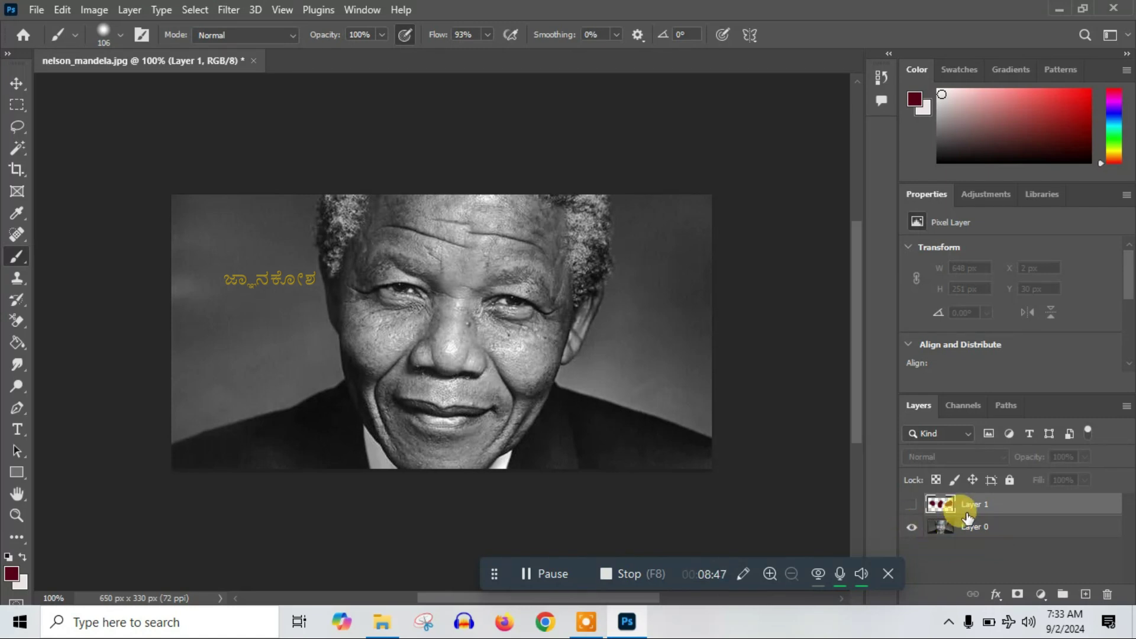
left_click(912, 505)
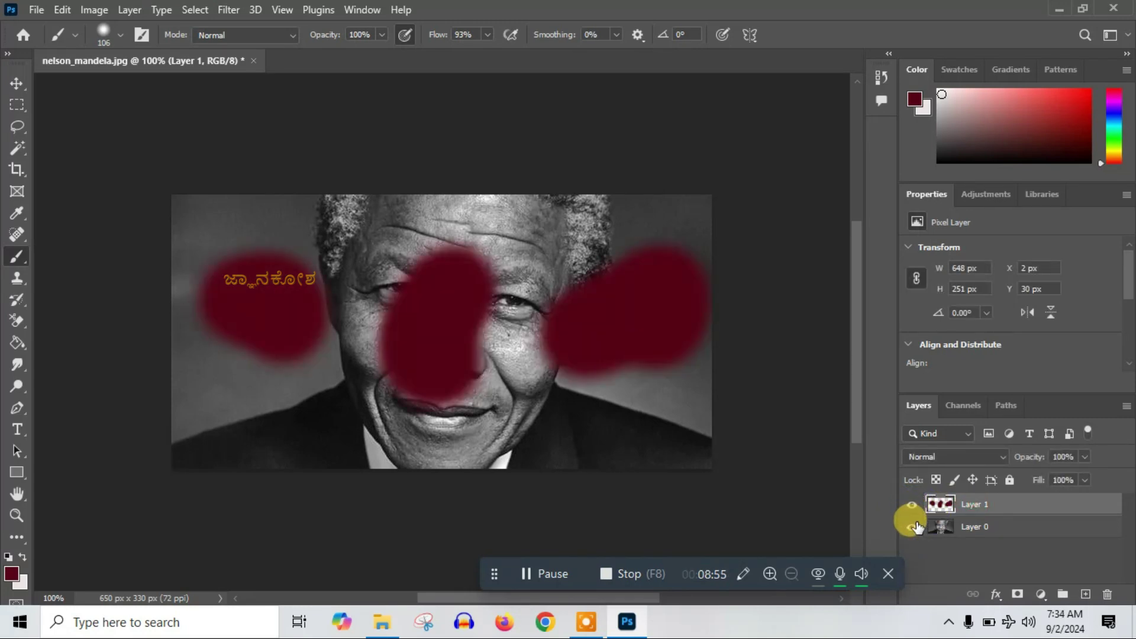
key("ctrl+z")
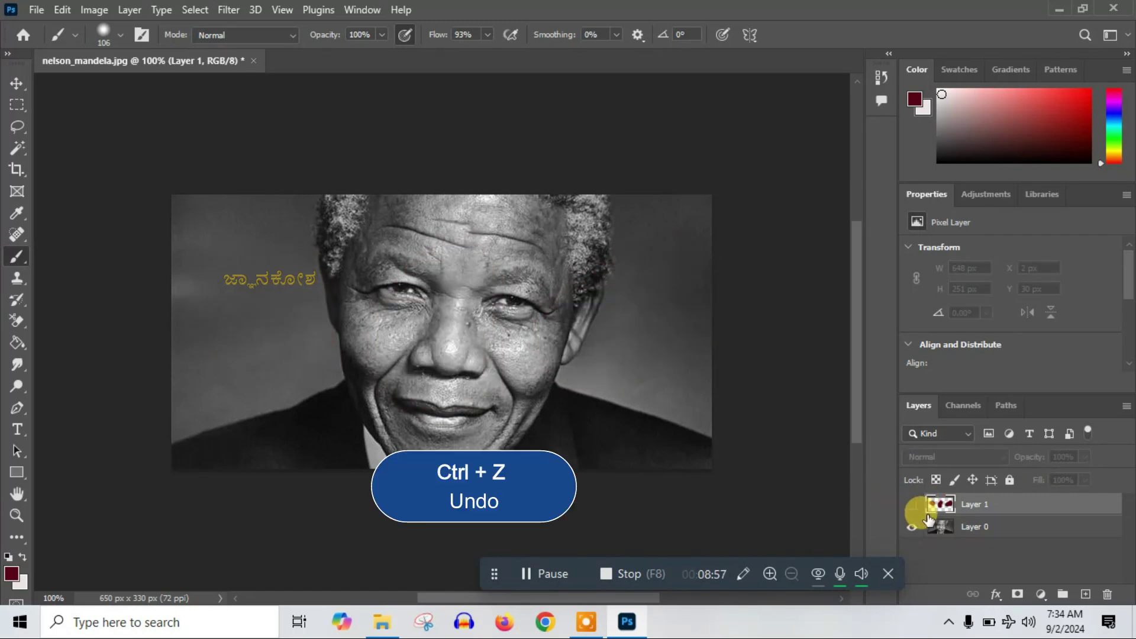
left_click(917, 509)
left_click(917, 509)
key("ctrl+z")
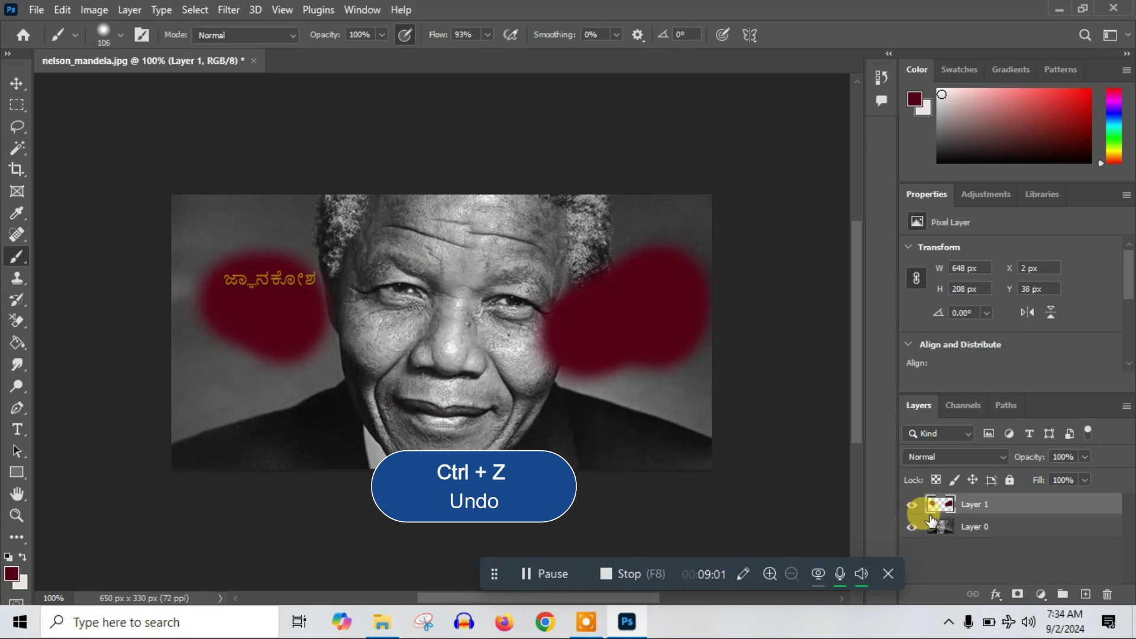
key("ctrl+z")
key("ctrl+z")
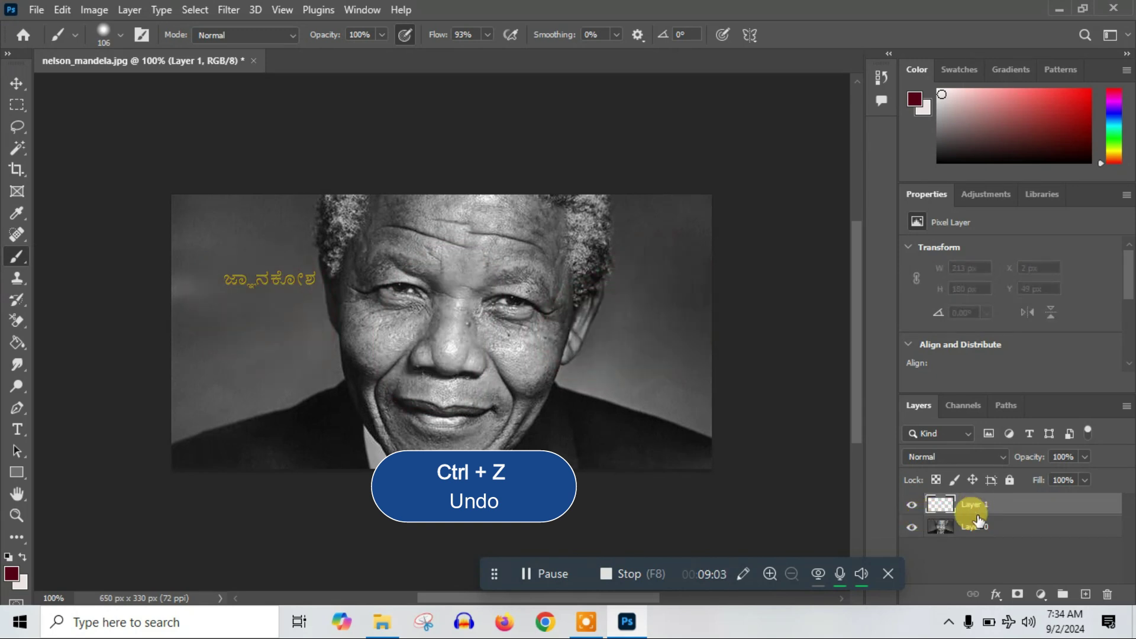
Add Layer 2 and paint test dark-red strokes across the face on Layer 1.
key("ctrl+shift+n")
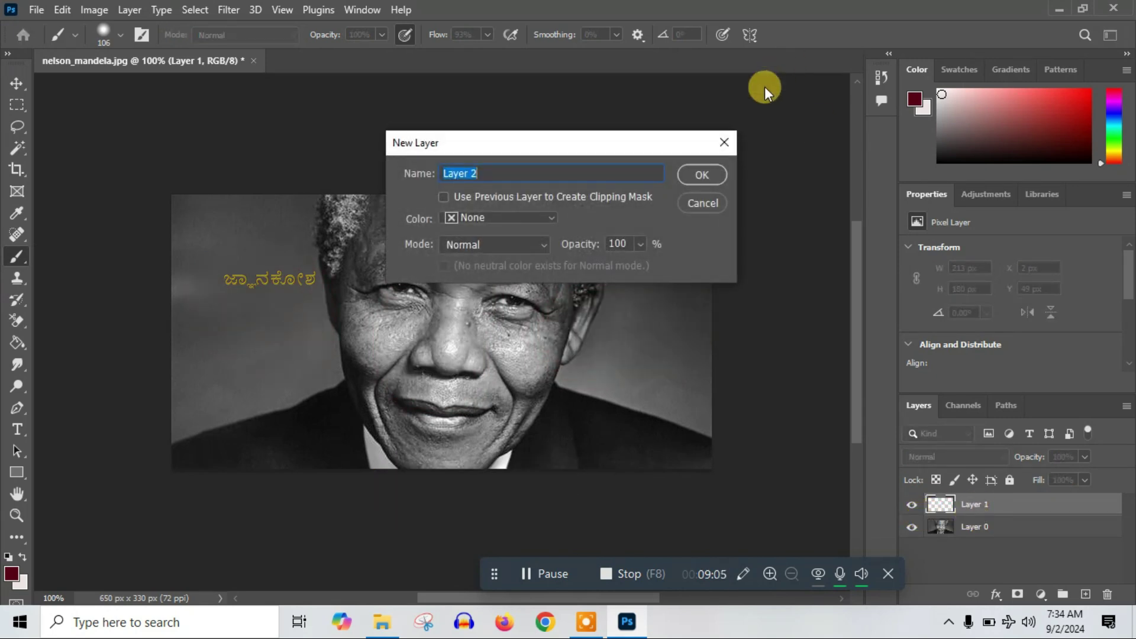
left_click(703, 175)
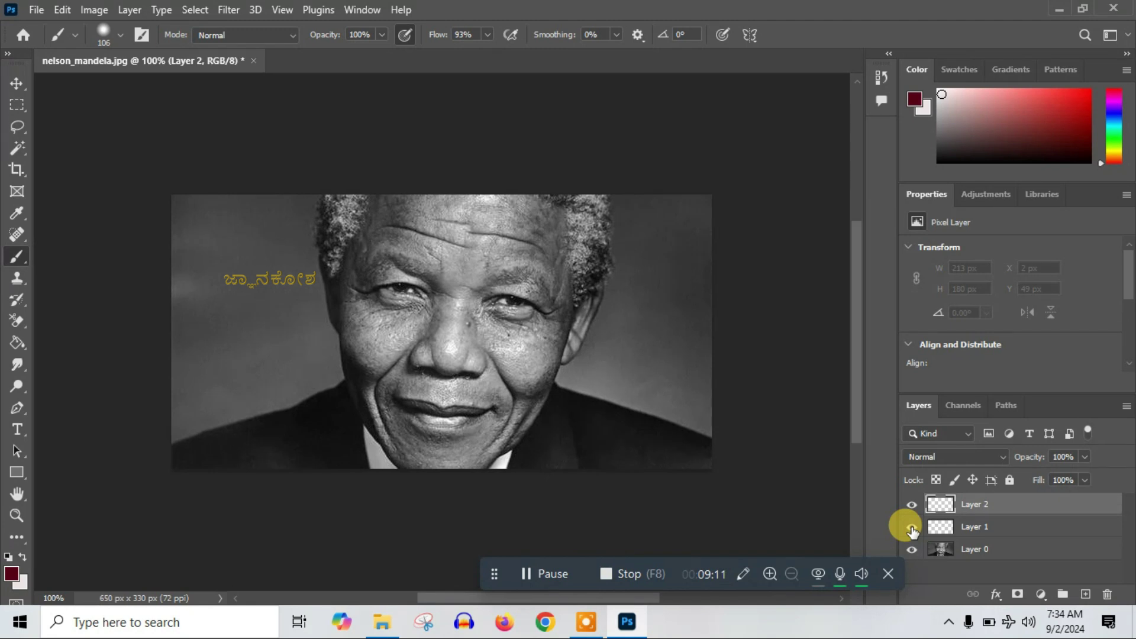
left_click(946, 529)
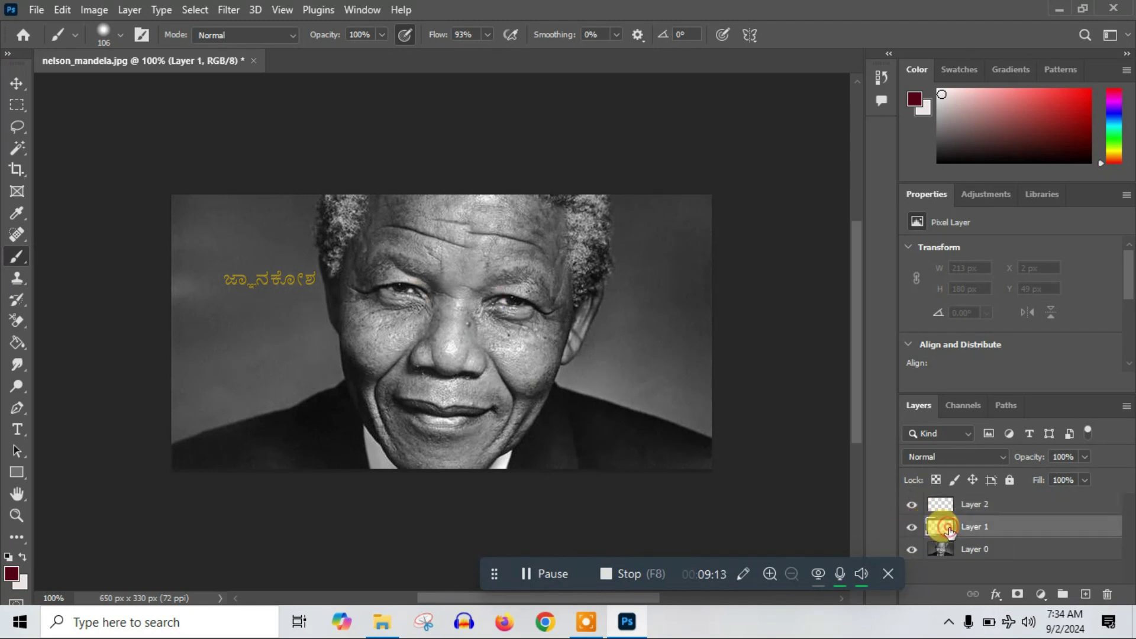
left_click(260, 318)
left_click_drag(261, 318, 610, 352)
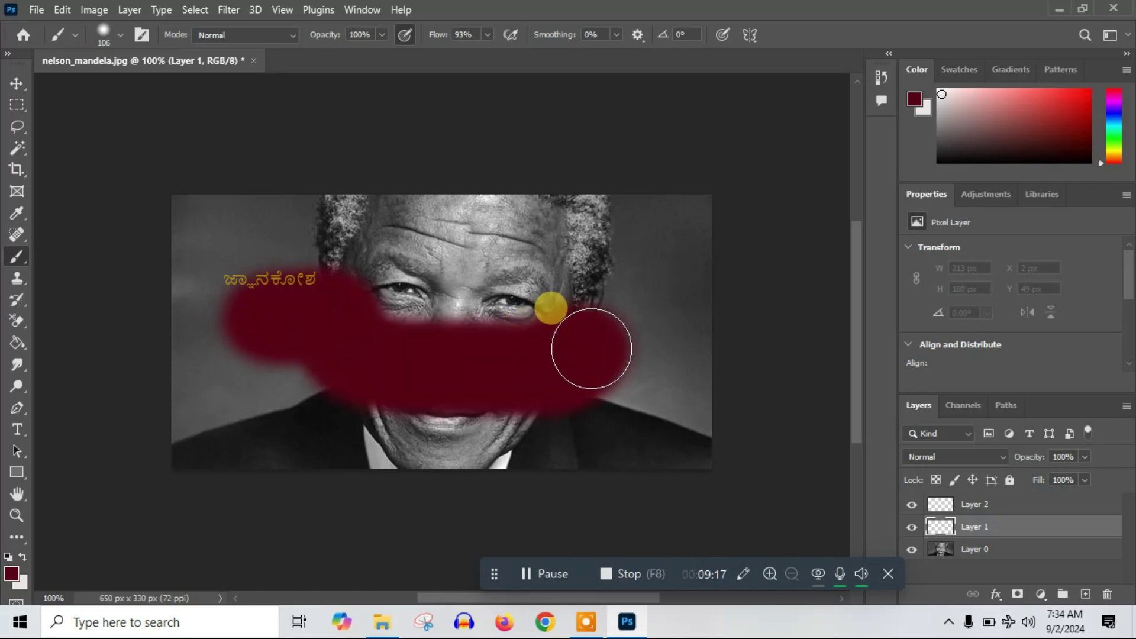
left_click(943, 501)
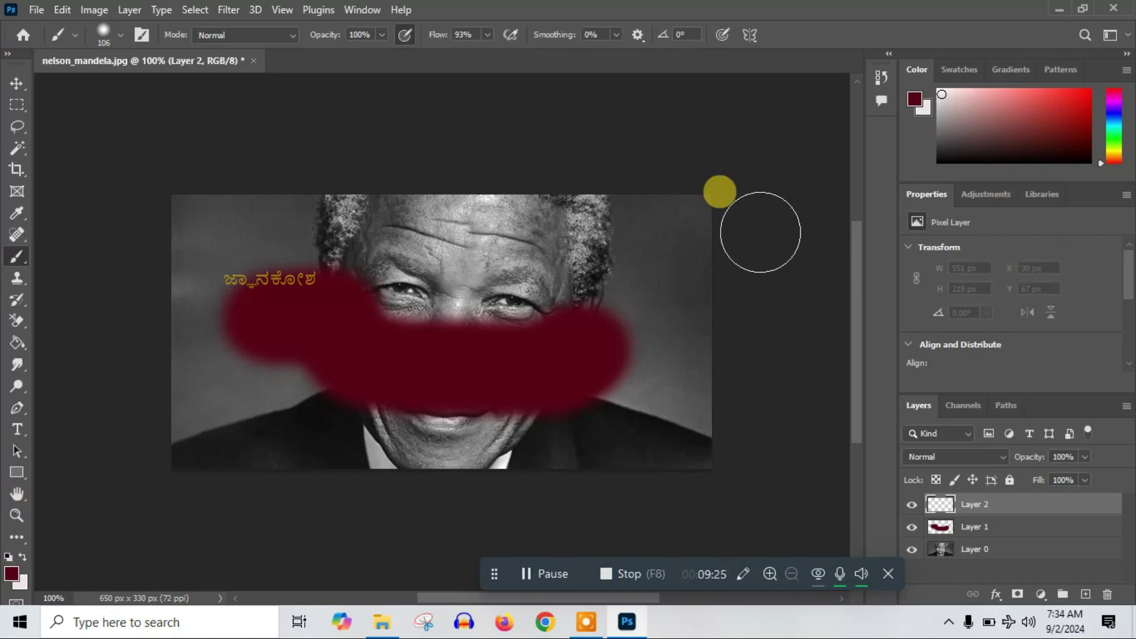
Sample a yellow-green from the Color panel as the painting colour, swapping colours twice.
key("i")
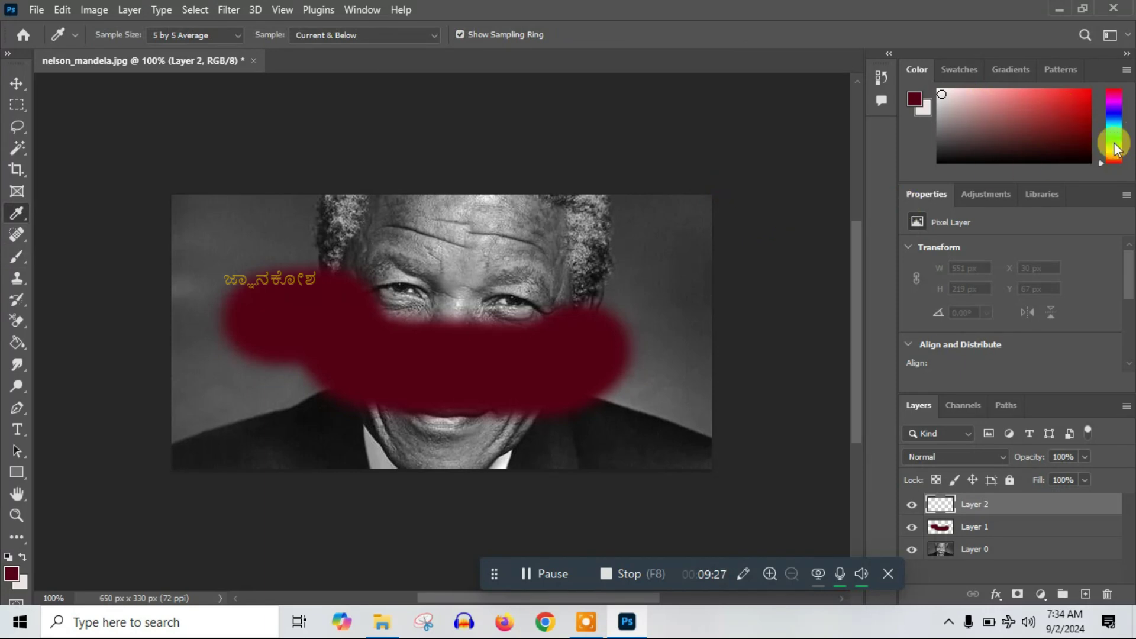
left_click(1113, 149)
left_click(1076, 108)
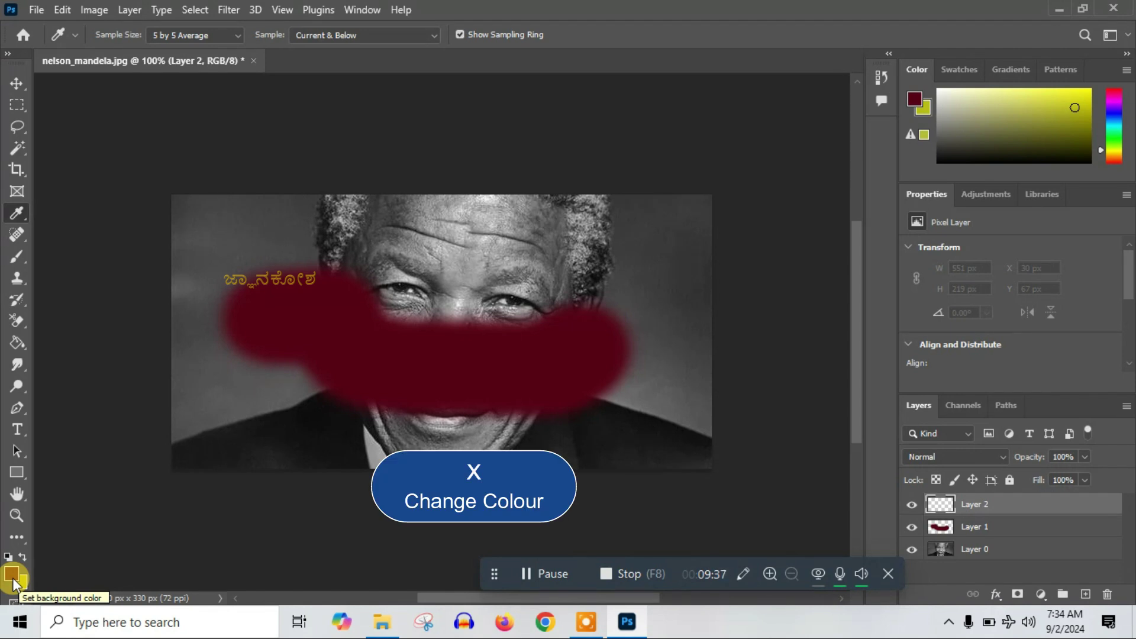
key("x")
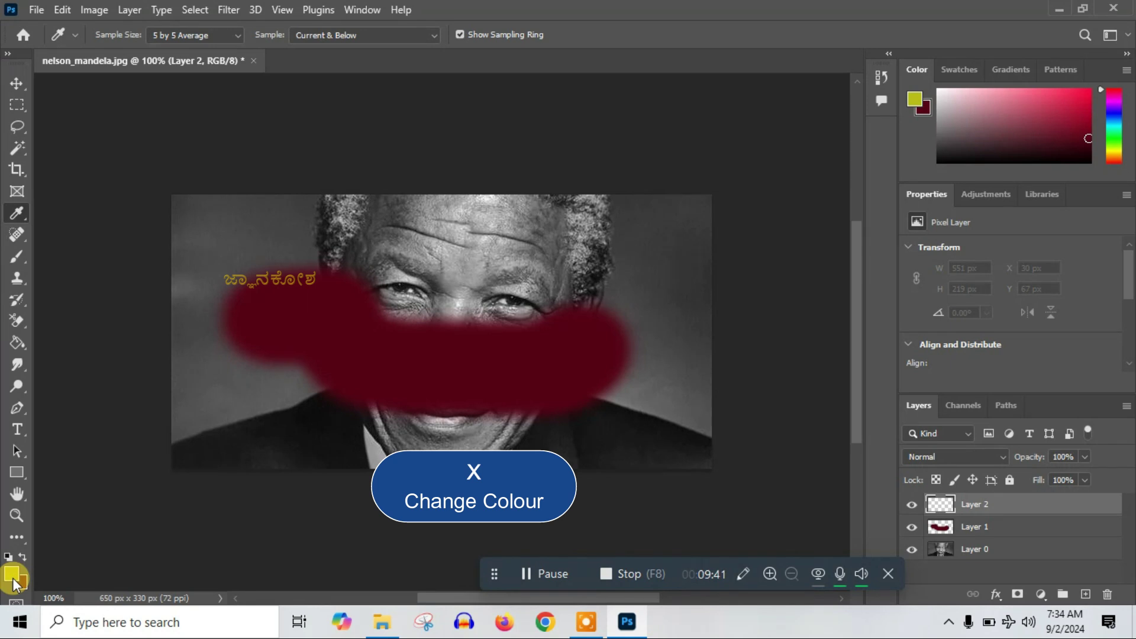
key("x")
key("x")
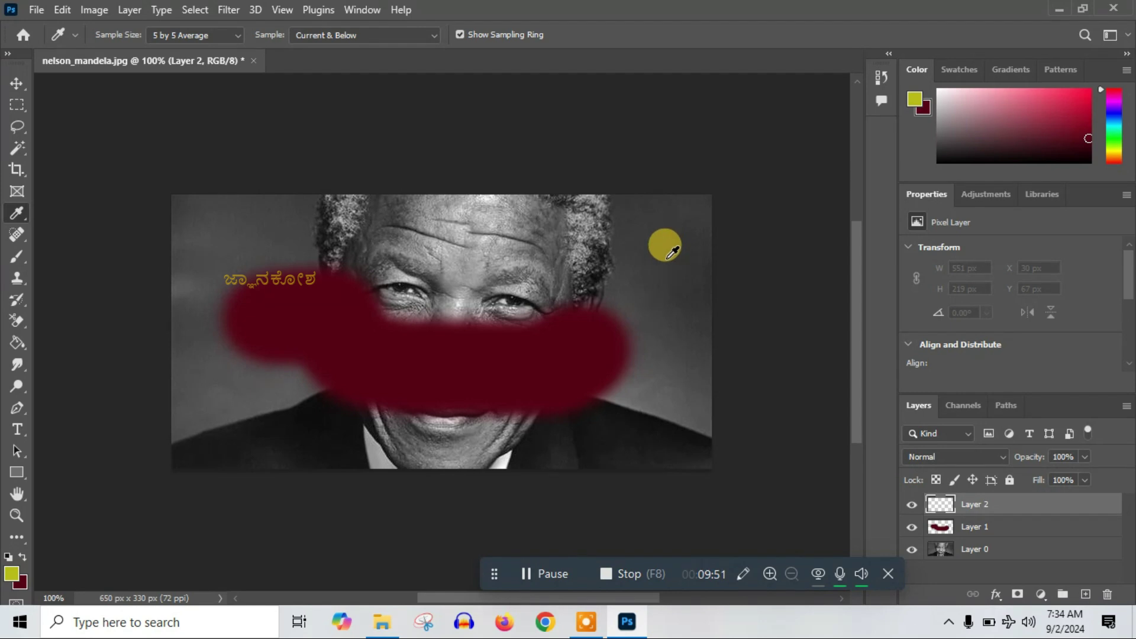
Paint a yellow test dab at the upper right, then undo the test strokes.
key("b")
left_click(656, 249)
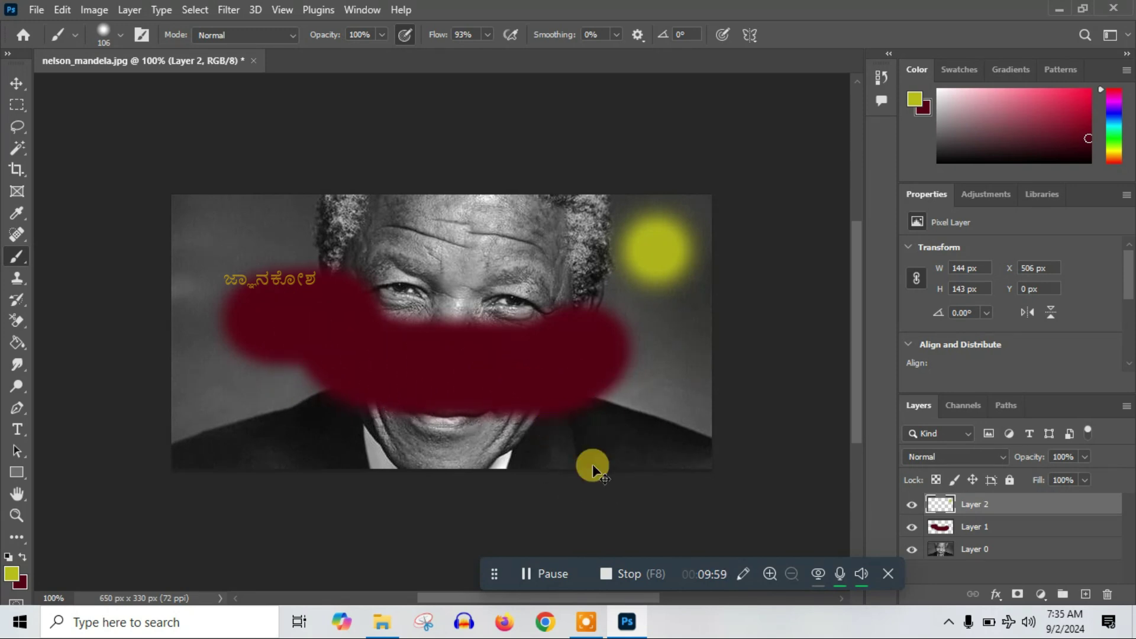
key("ctrl+z")
key("ctrl+z")
key("ctrl+z")
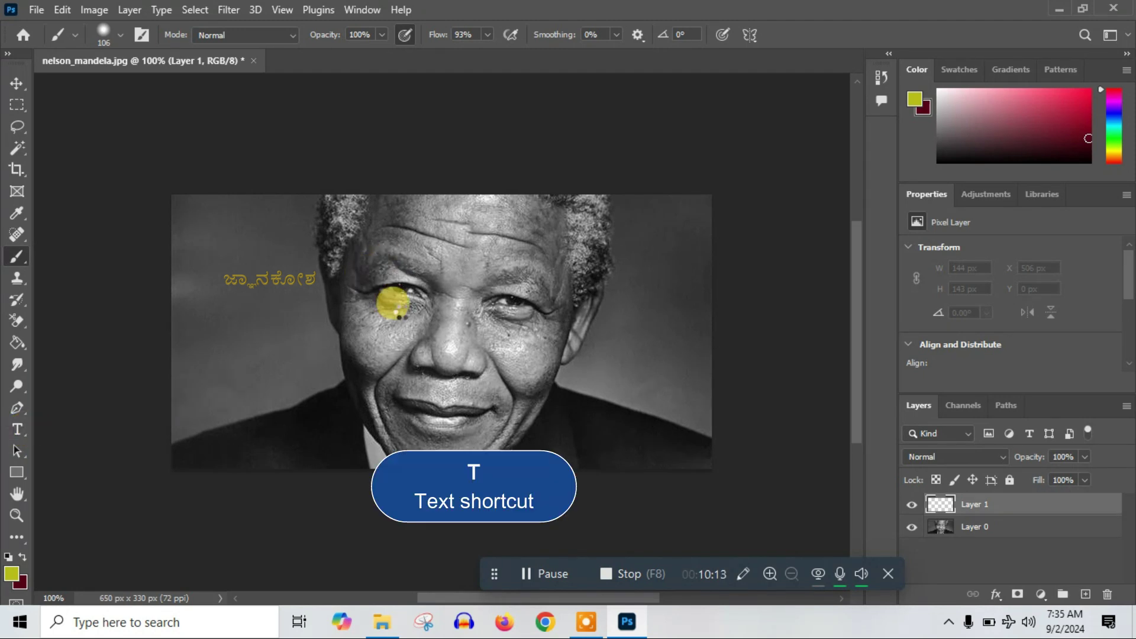
Create a type layer on the photo reading 'Nelson mandela'.
key("t")
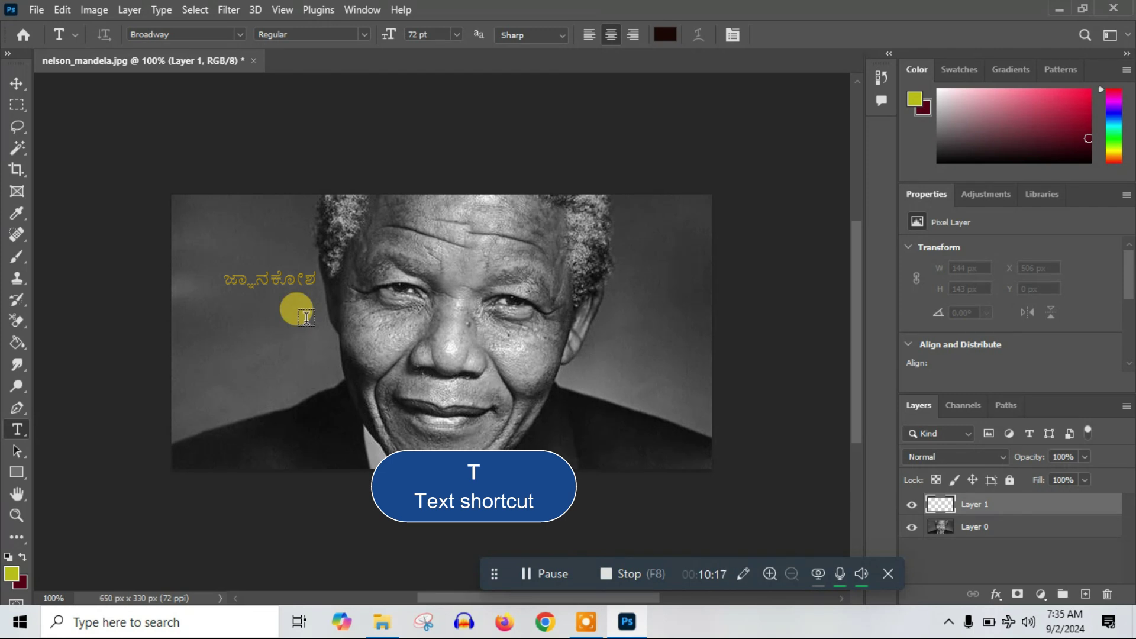
left_click(306, 319)
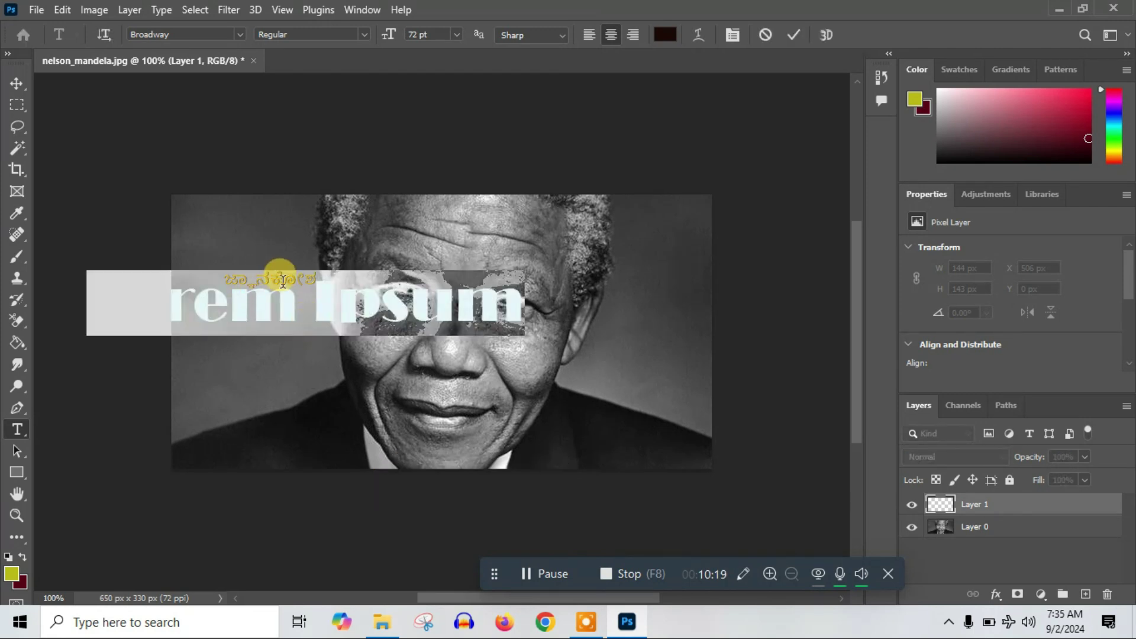
key("ctrl+a")
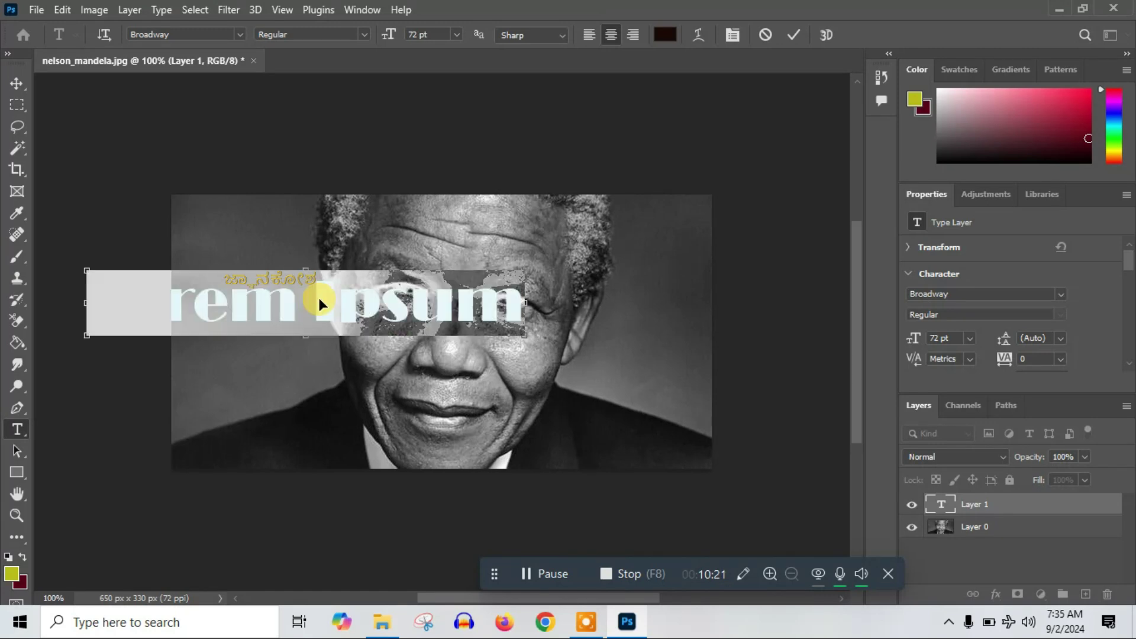
type("Nelson mande")
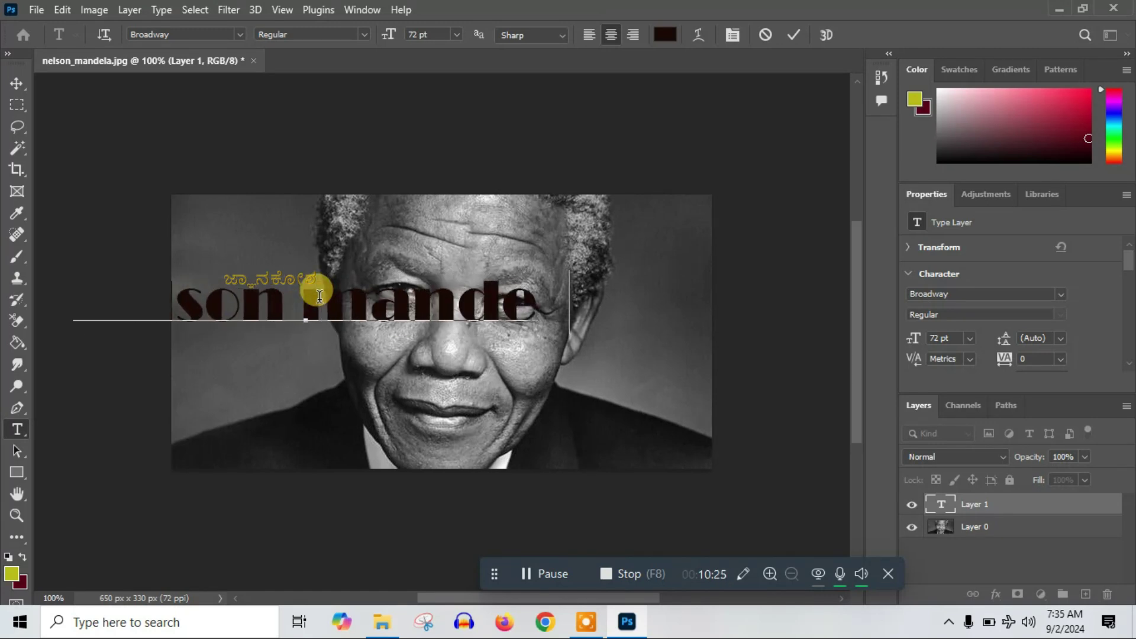
type("la")
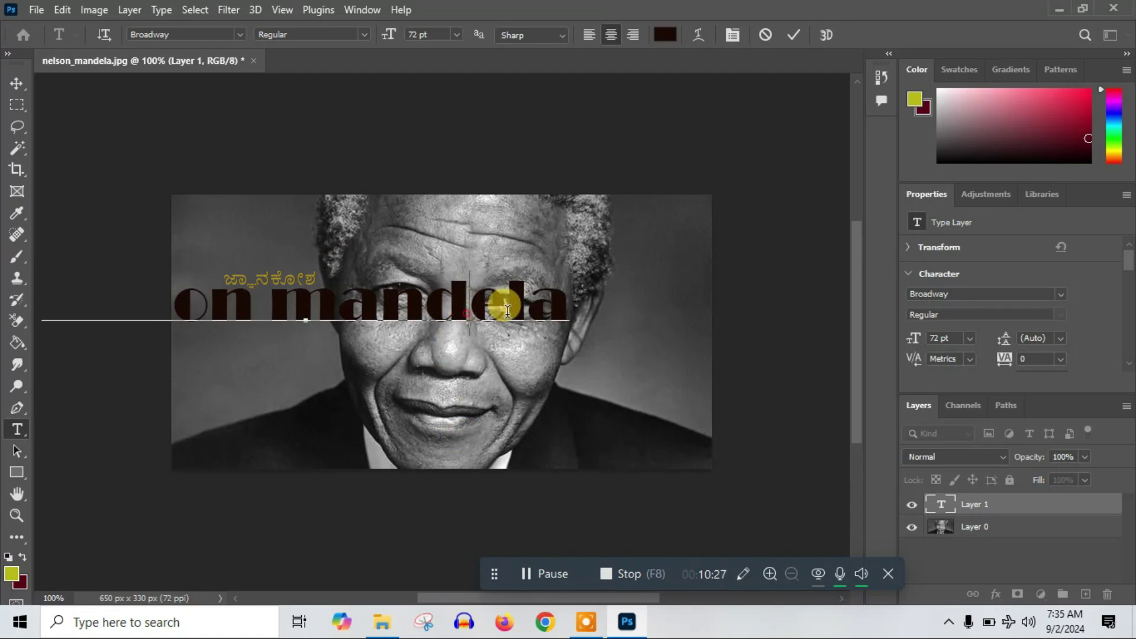
left_click(487, 310)
left_click(323, 317)
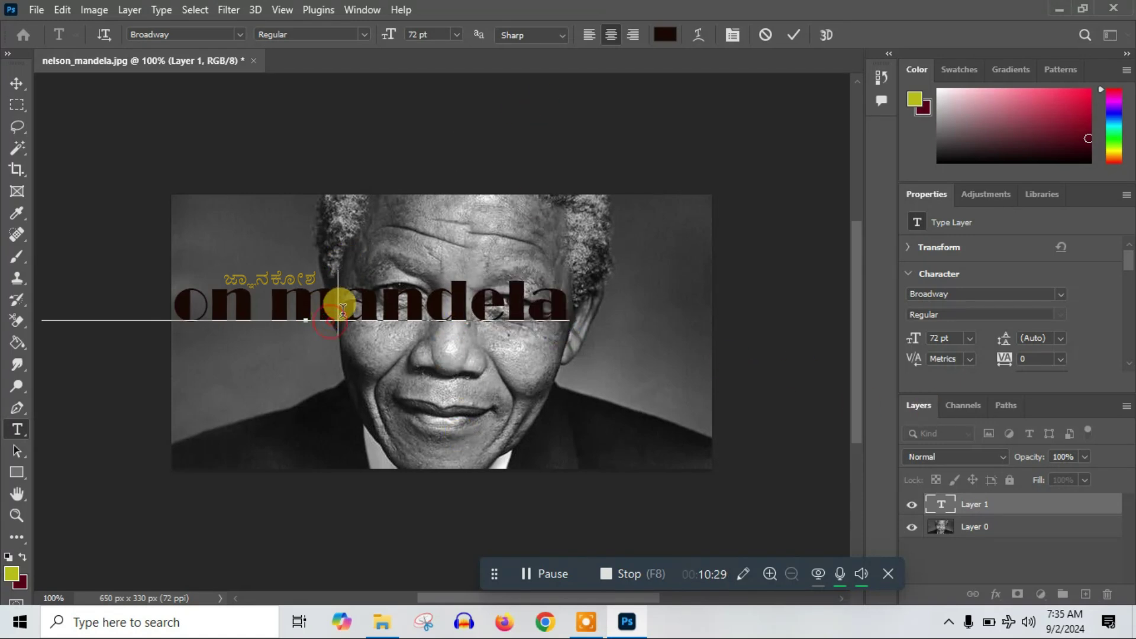
Correct the Broadway 72 pt title to 'Nelson mvandela' and position it across the face.
key("ctrl+t")
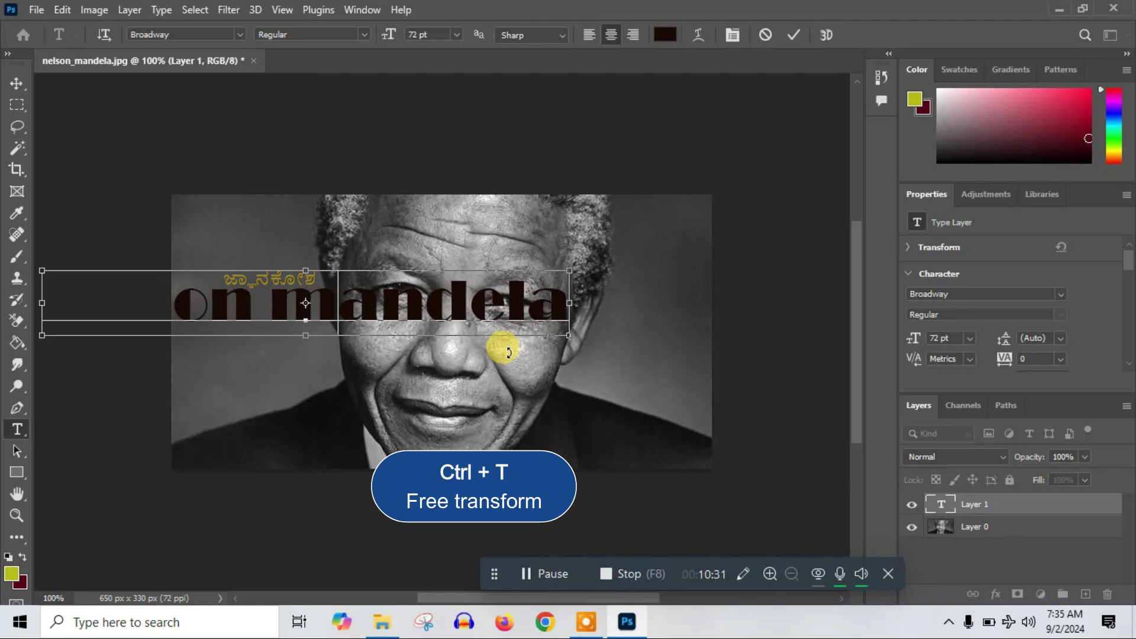
key("ctrl+t")
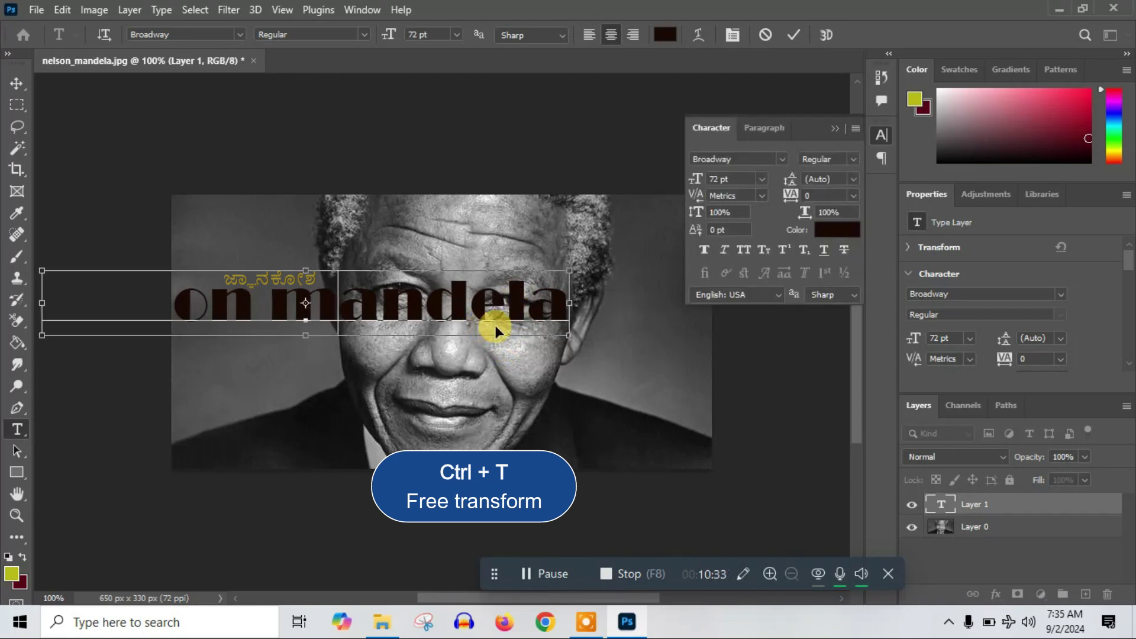
left_click_drag(498, 310, 637, 335)
key("Return")
type("v")
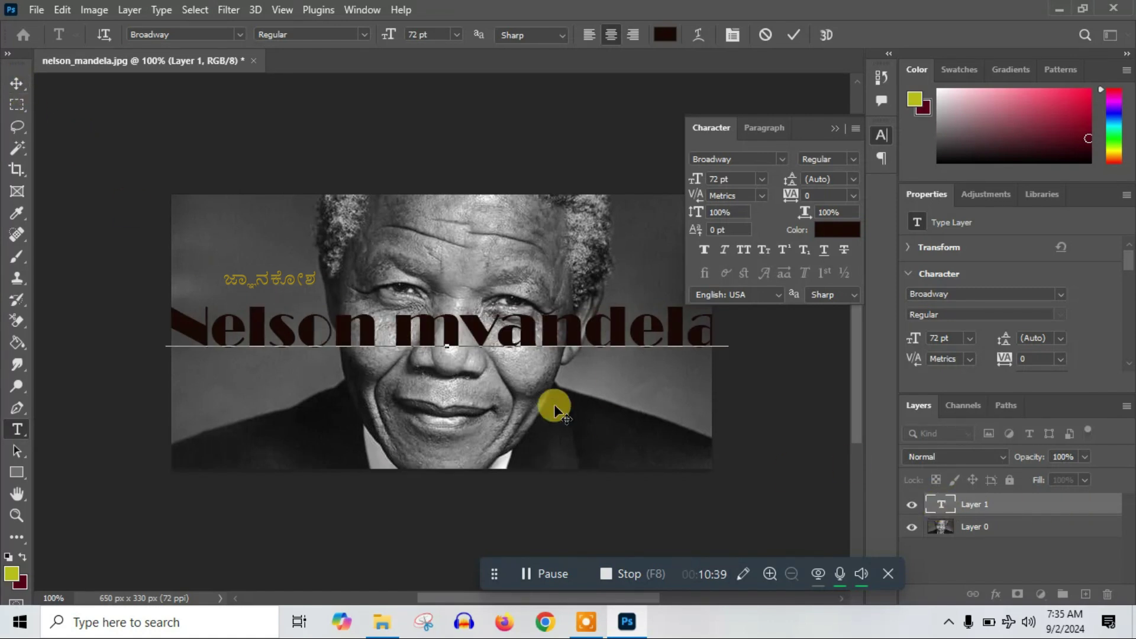
mouse_move(426, 329)
left_mouse_down()
mouse_move(425, 342)
mouse_move(440, 329)
left_mouse_up()
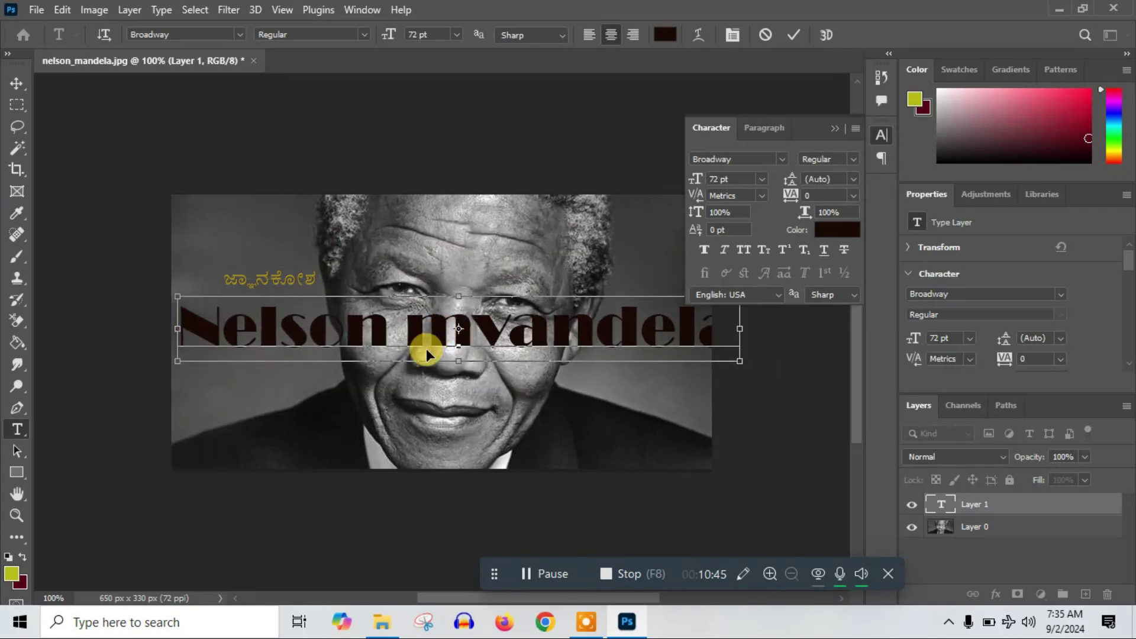
key("ctrl+a")
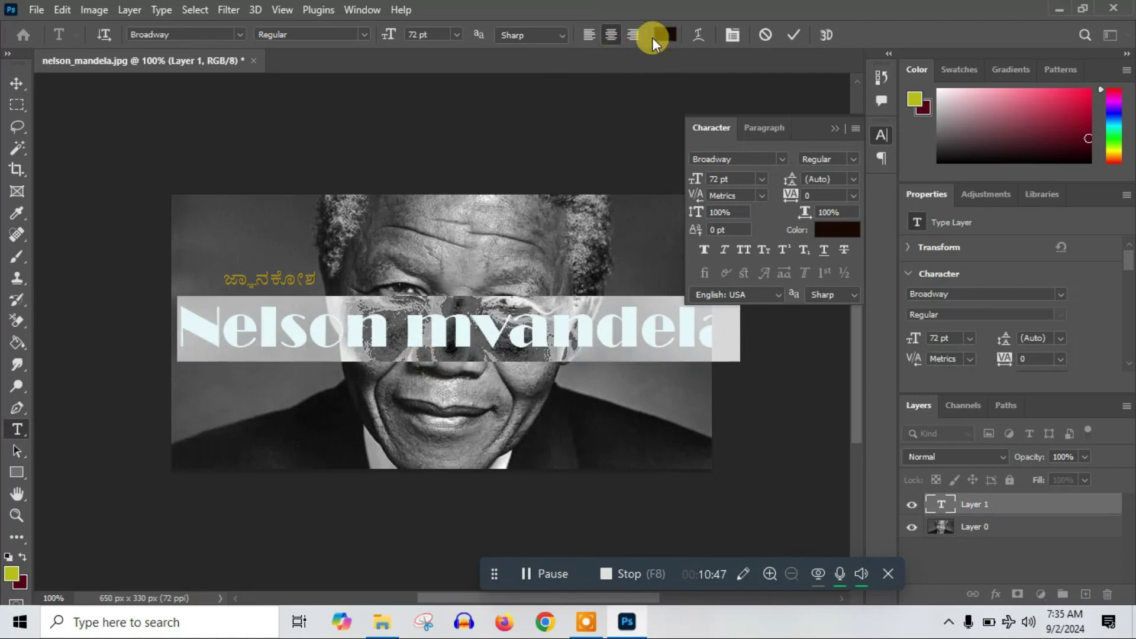
Set the title text colour to dark green 041a06, after which the selected text is deleted.
left_click(656, 36)
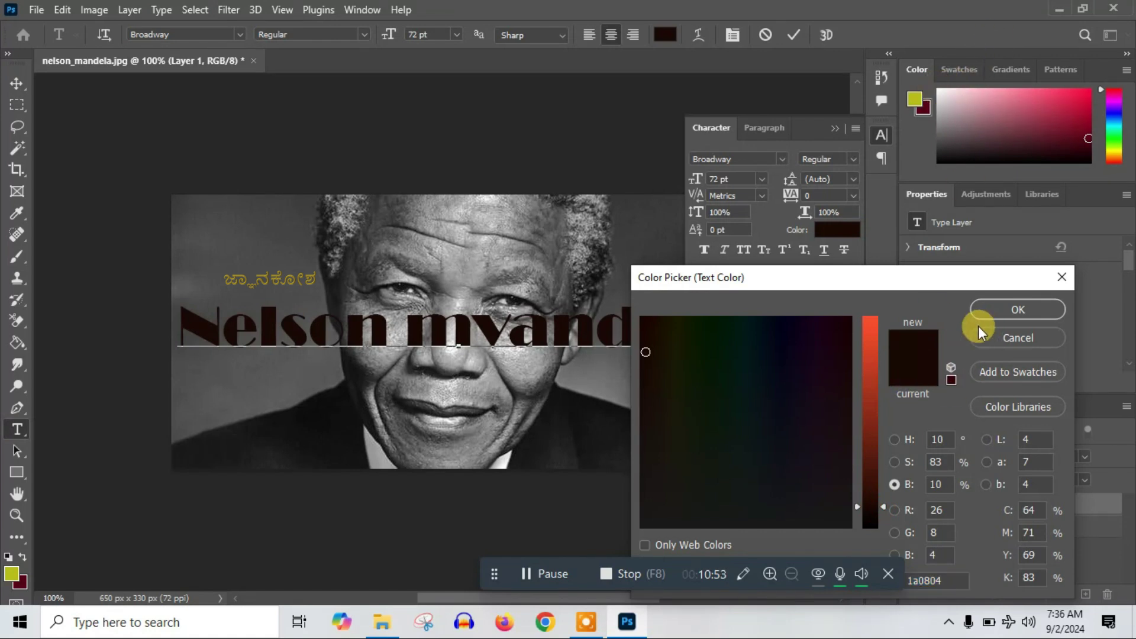
left_click(713, 348)
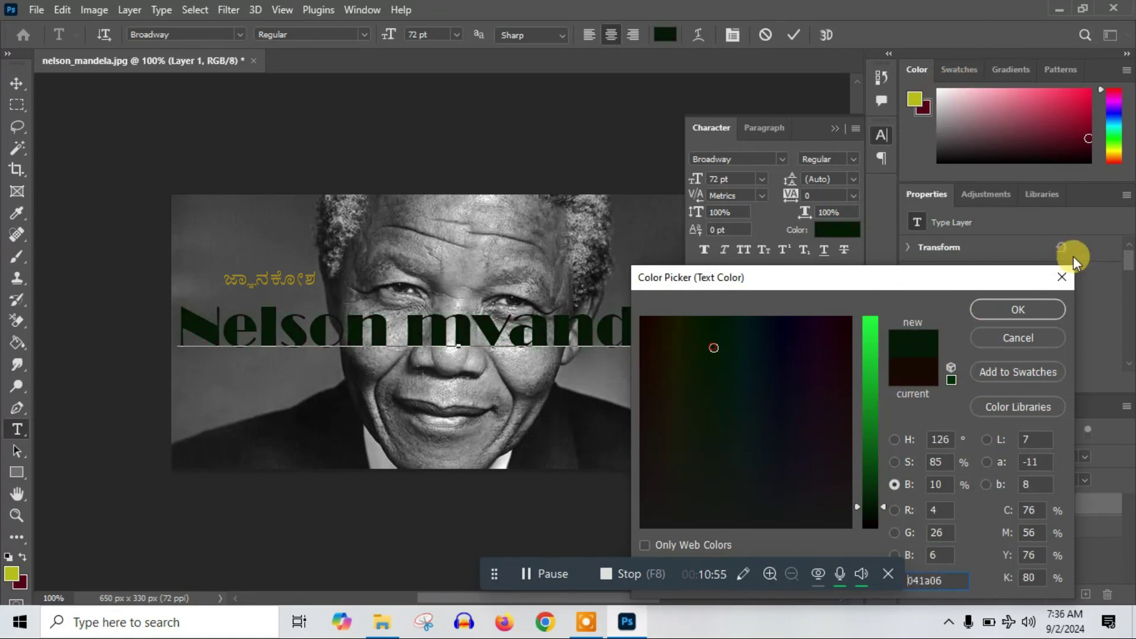
left_click(723, 335)
left_click(1043, 308)
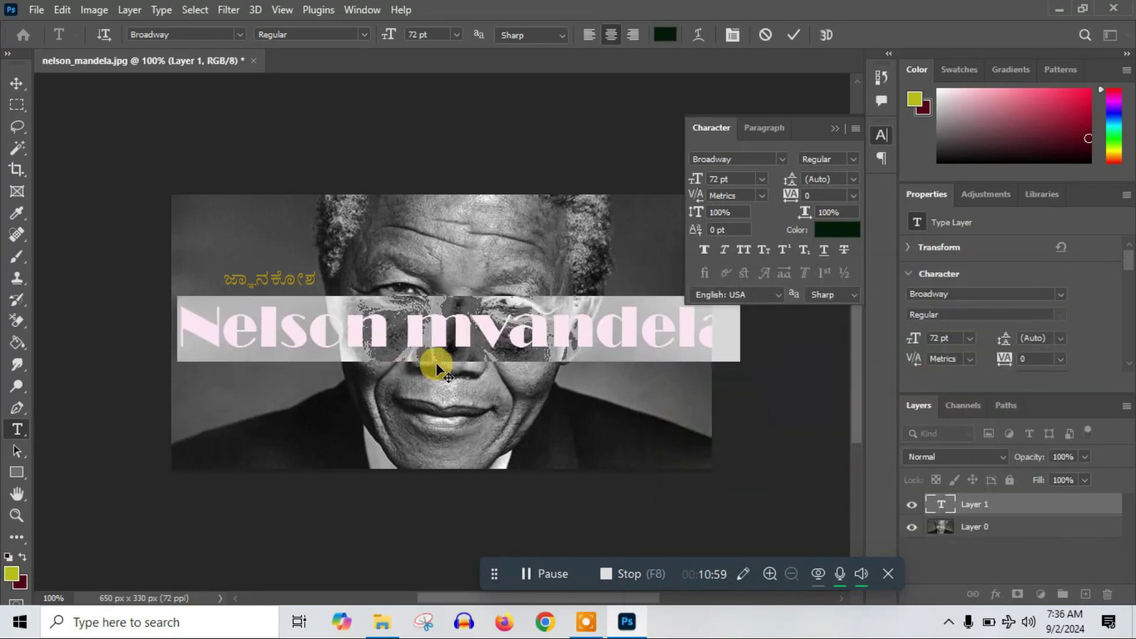
left_click(519, 414)
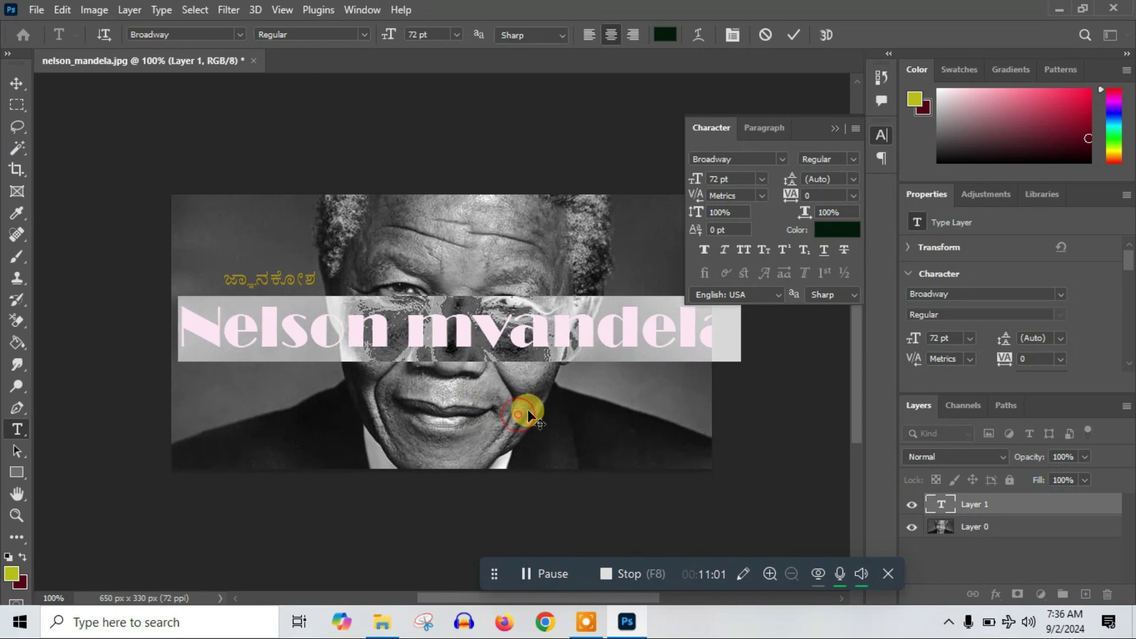
key("BackSpace")
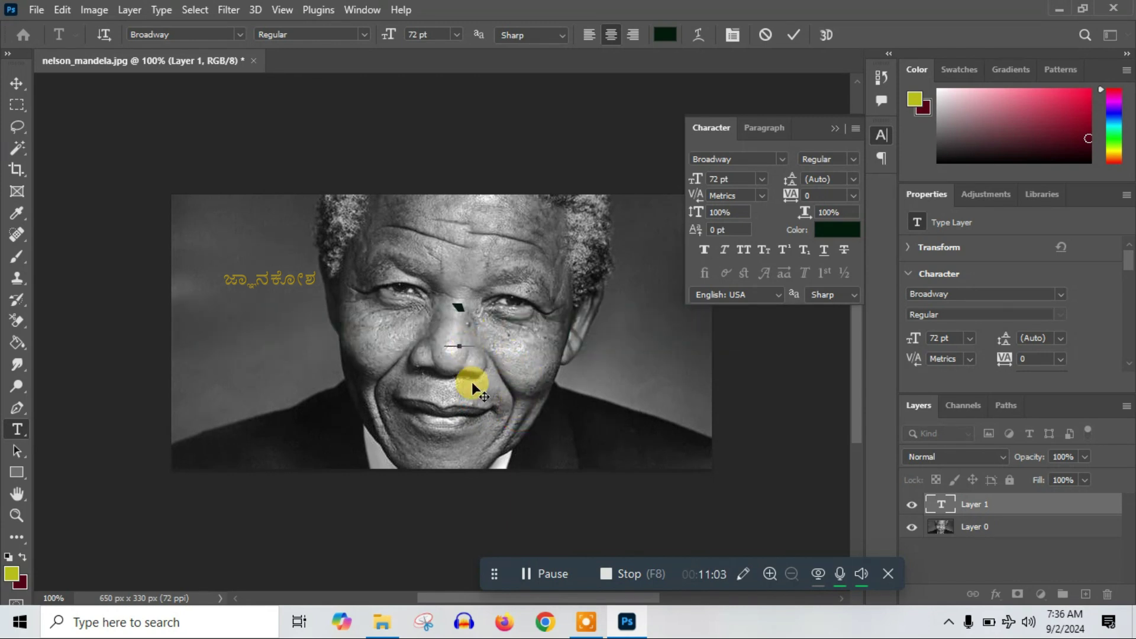
Restore the dark green 'Nelson mvandela' text, hide the Character settings and commit the type layer.
key("ctrl+z")
type("Nelson mvandela")
left_click(550, 331)
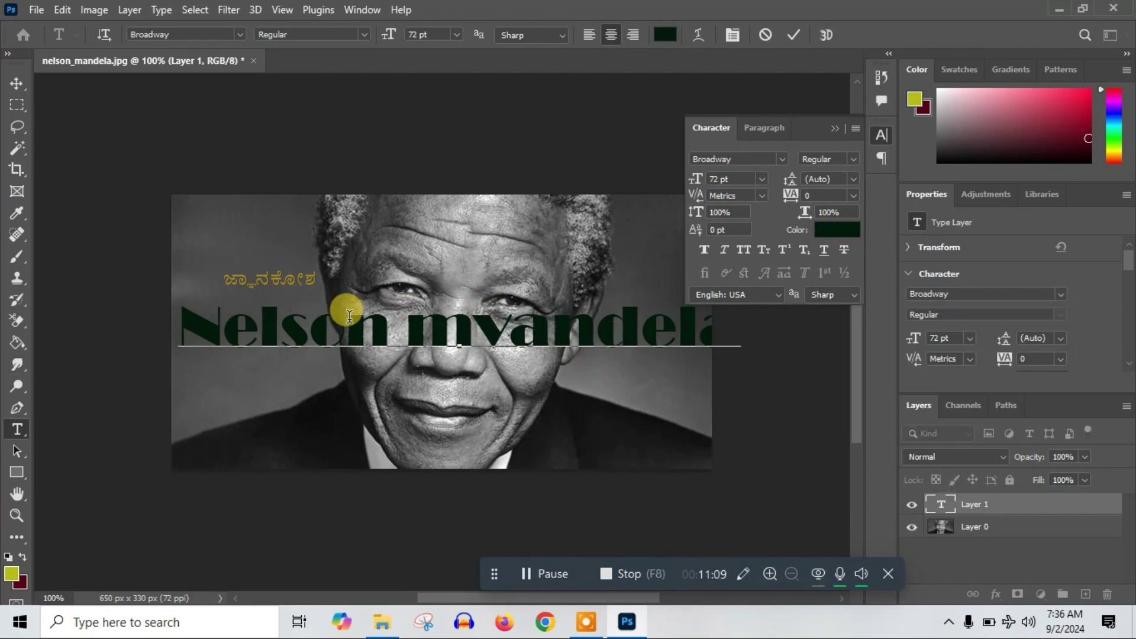
key("ctrl+t")
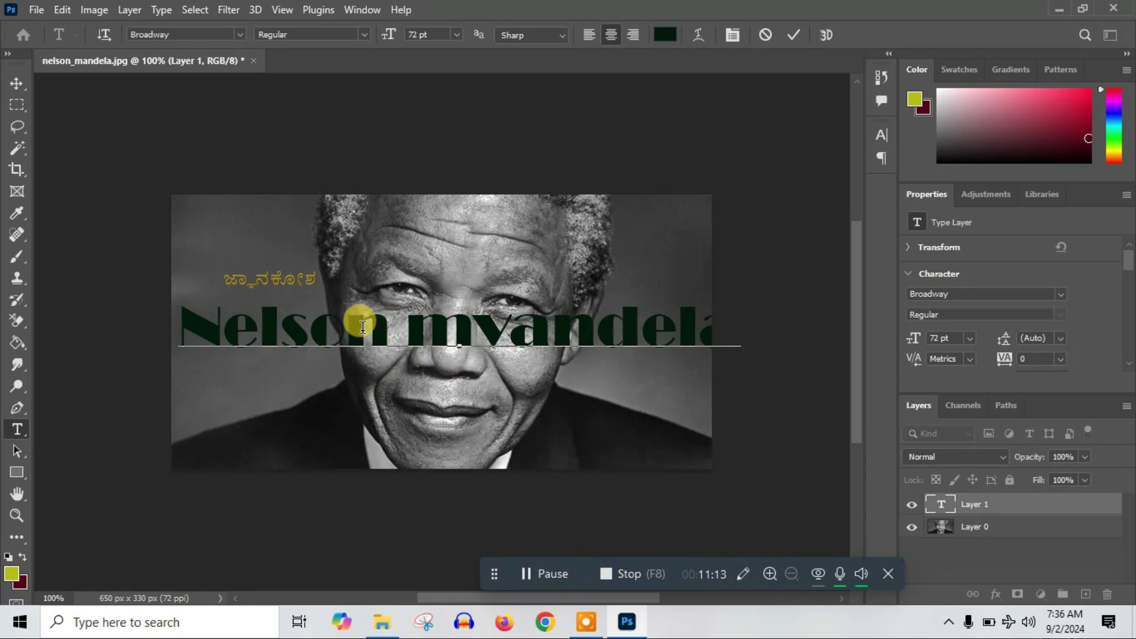
left_click(941, 508)
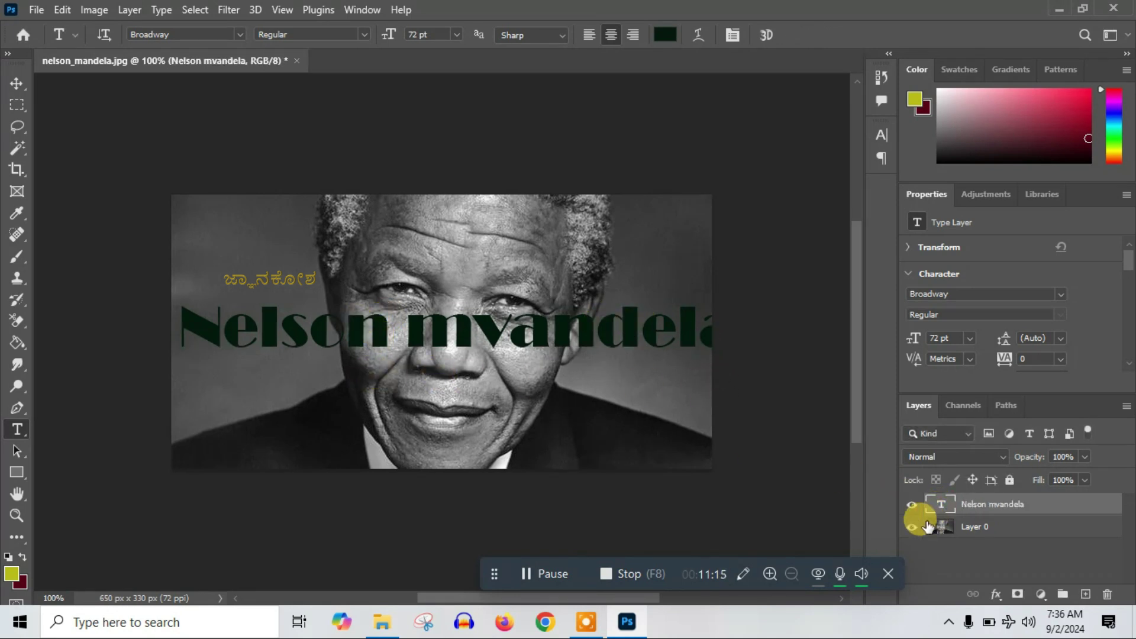
key("ctrl+t")
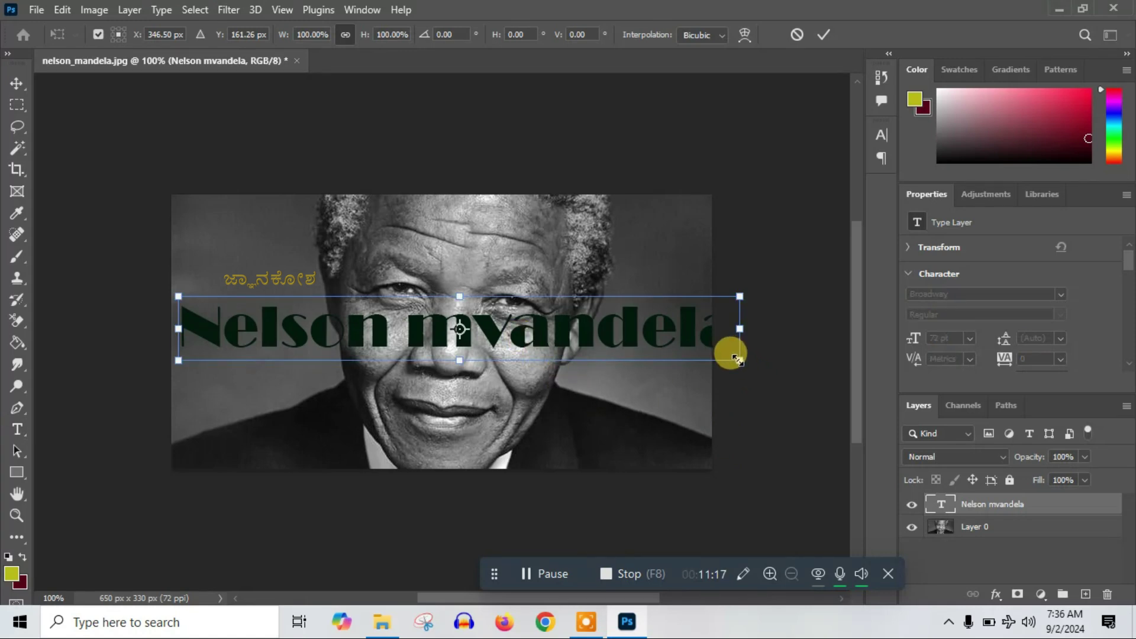
Free-transform the title to about 68.24% width and 125.69% height over the eyes.
left_click_drag(739, 361, 646, 350)
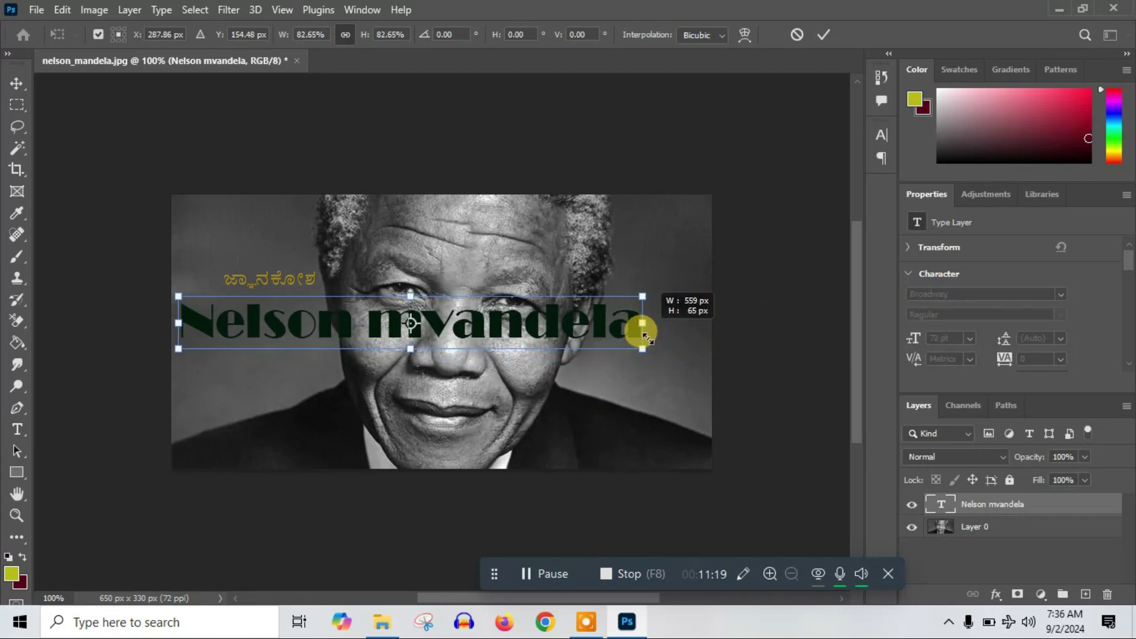
mouse_move(647, 323)
left_mouse_down()
mouse_move(686, 326)
mouse_move(617, 323)
mouse_move(651, 374)
mouse_move(683, 351)
mouse_move(679, 371)
mouse_move(563, 371)
mouse_move(460, 314)
mouse_move(419, 354)
mouse_move(426, 375)
mouse_move(515, 399)
mouse_move(547, 325)
mouse_move(524, 348)
mouse_move(574, 398)
mouse_move(591, 383)
mouse_move(558, 374)
left_mouse_up()
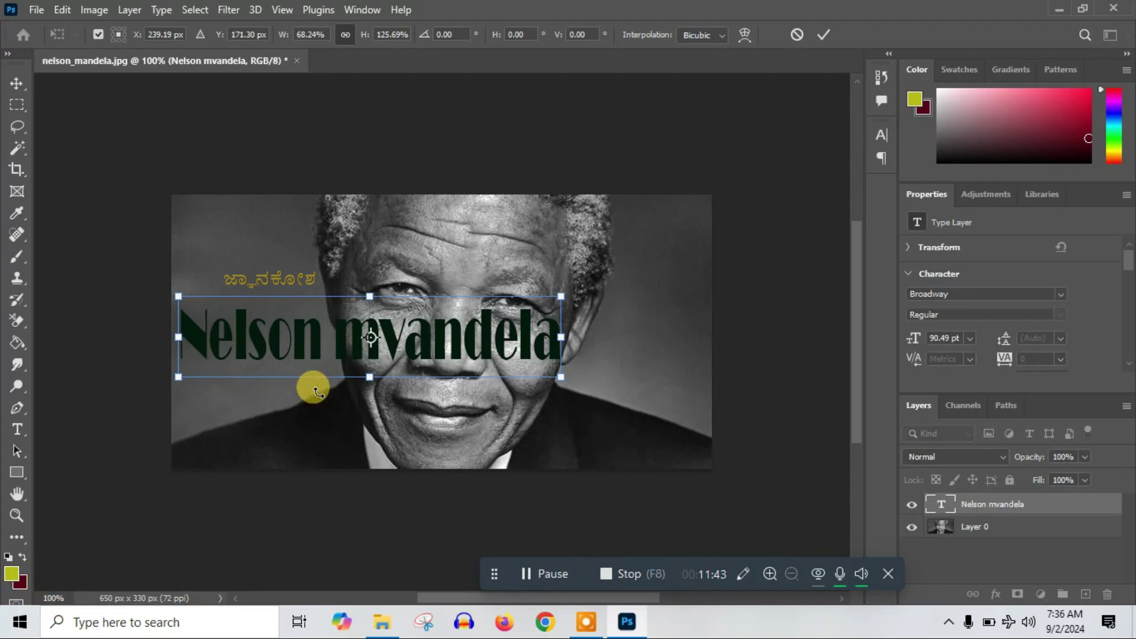
Replace the title with yellow-green placeholder text 'ihrthrhxxsfsf' and commit it.
double_click(333, 332)
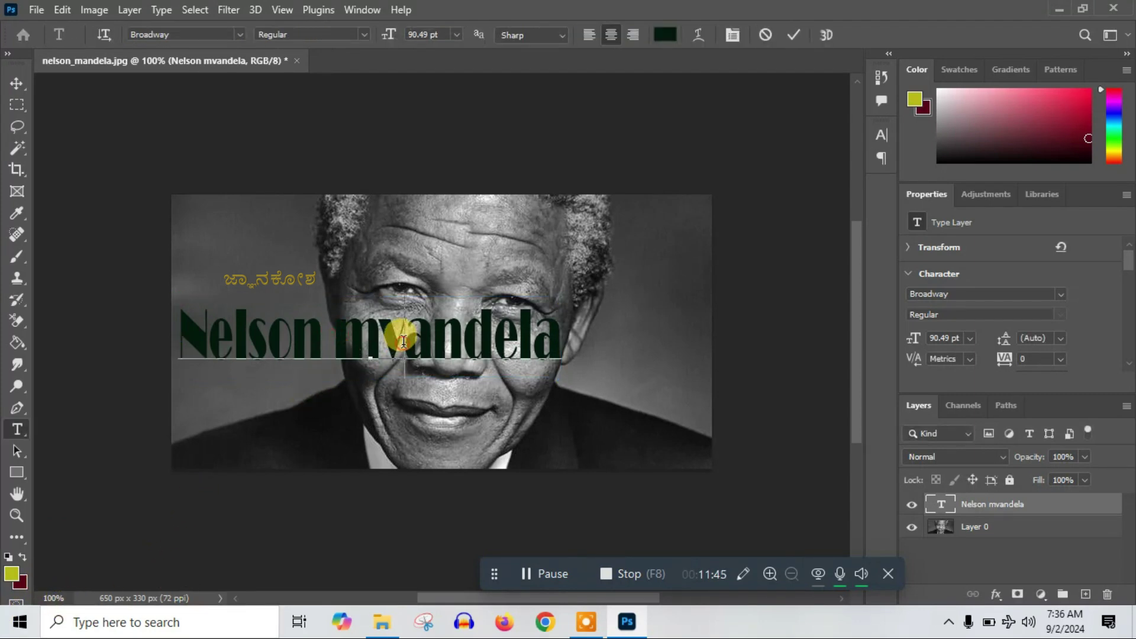
triple_click(403, 346)
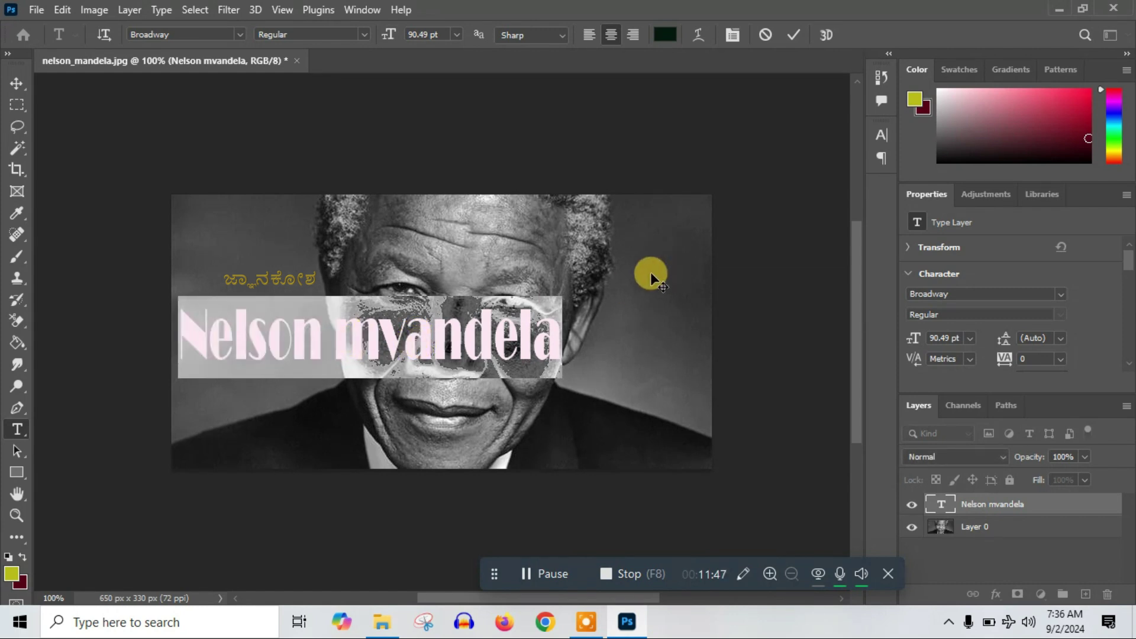
type("i")
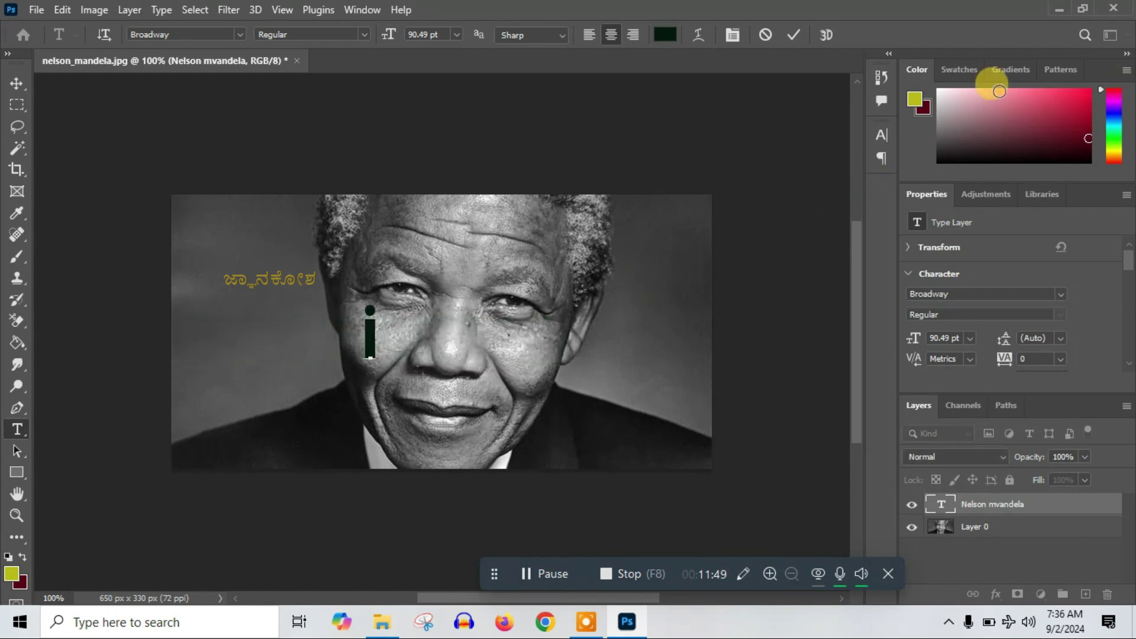
left_click(943, 95)
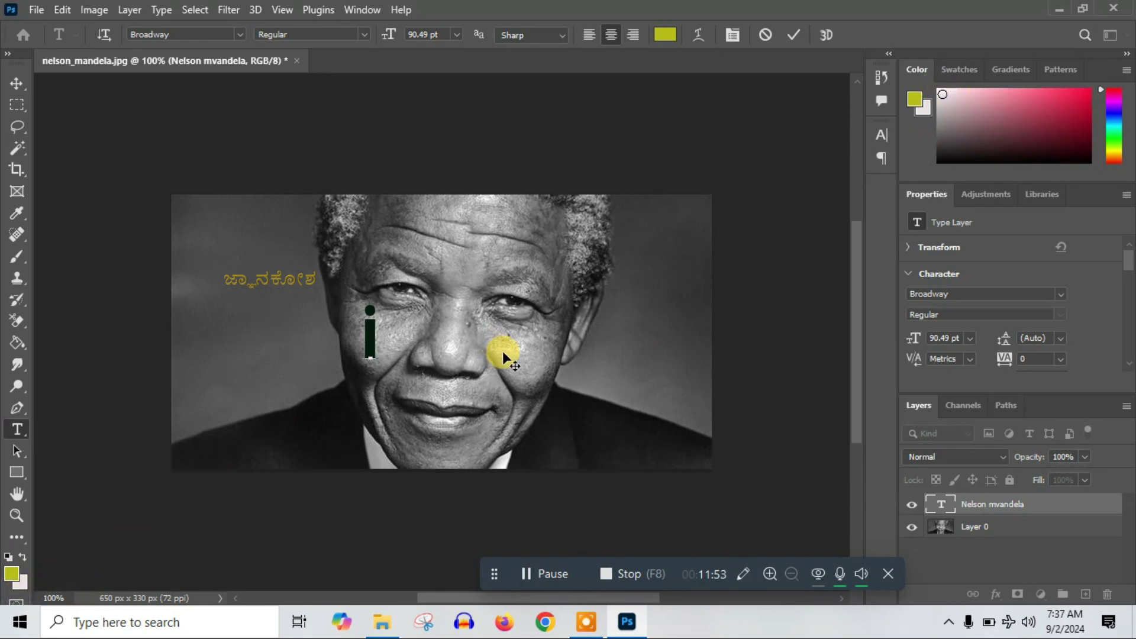
type("hrth")
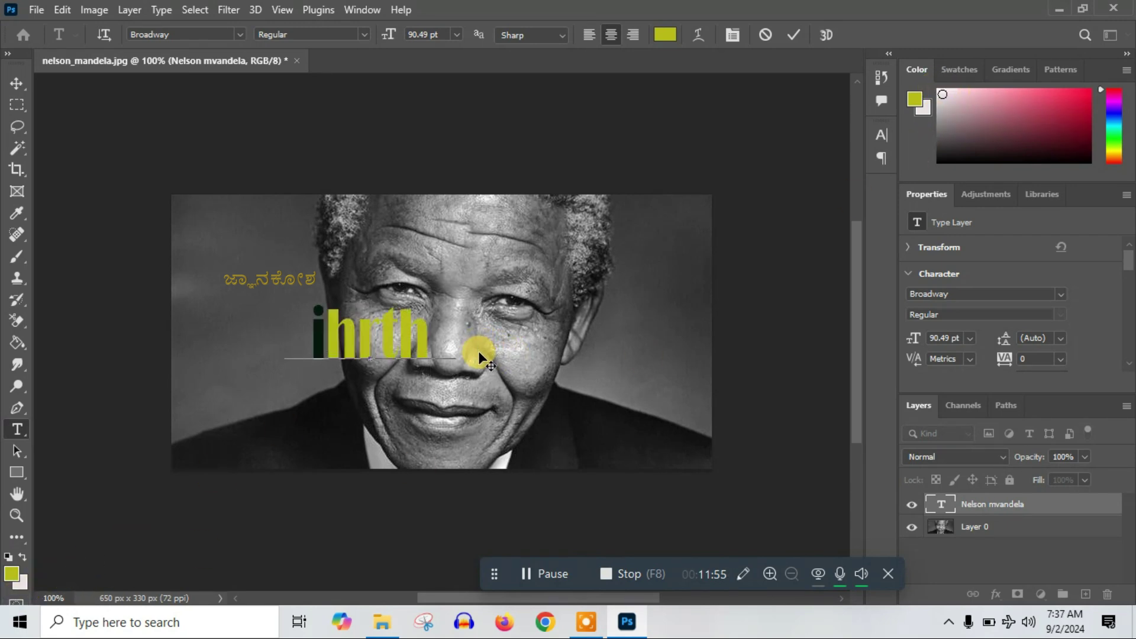
type("rh")
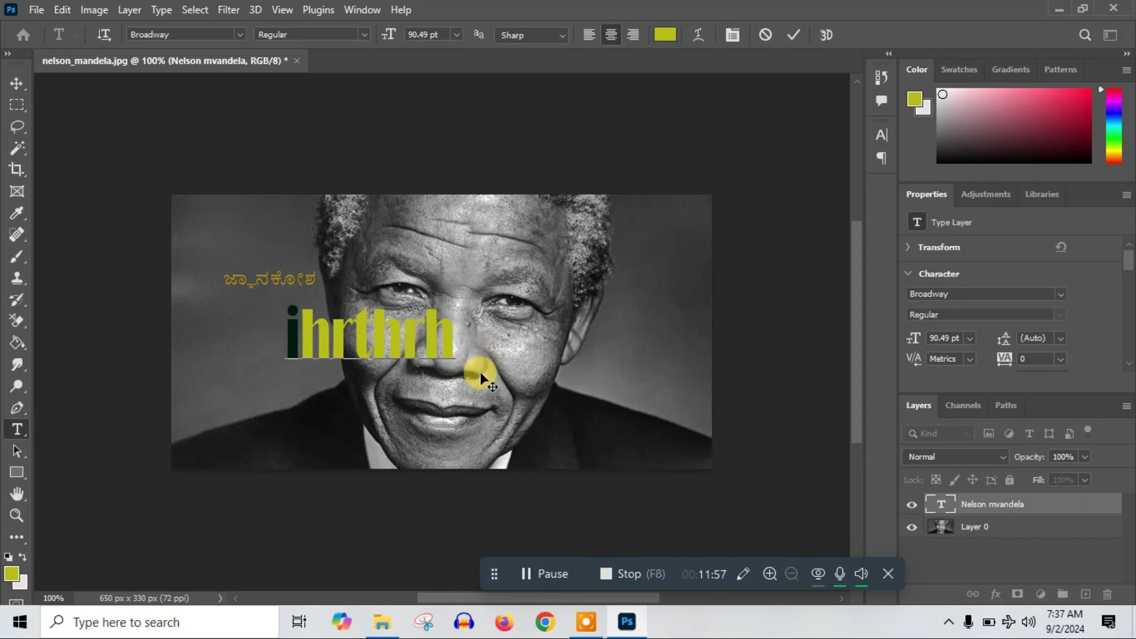
type("x")
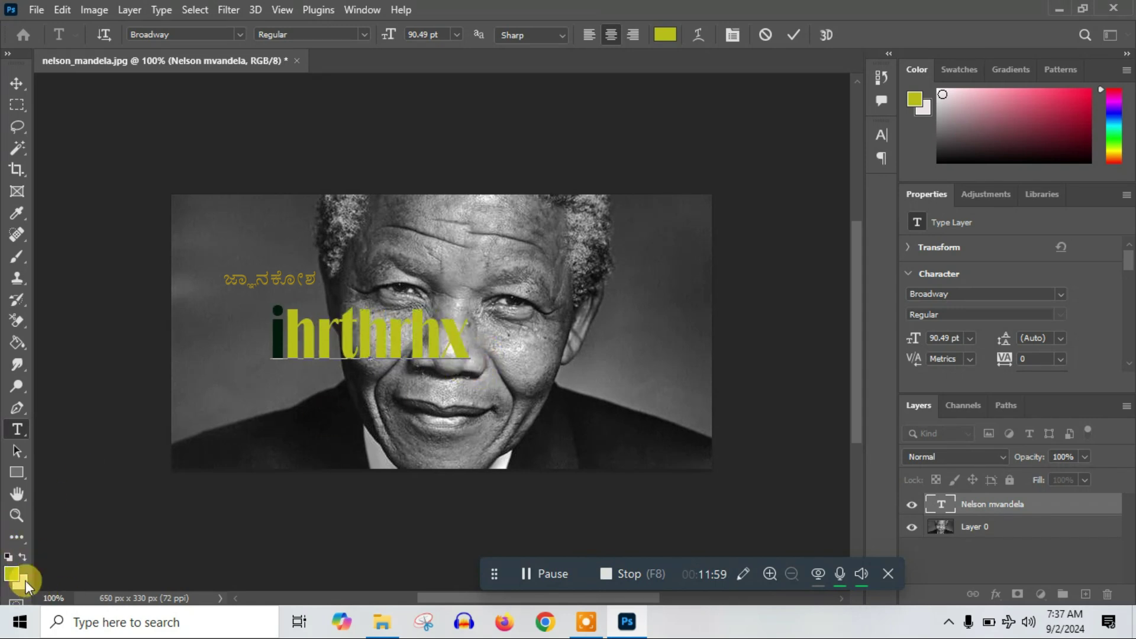
type("x")
left_click(21, 585)
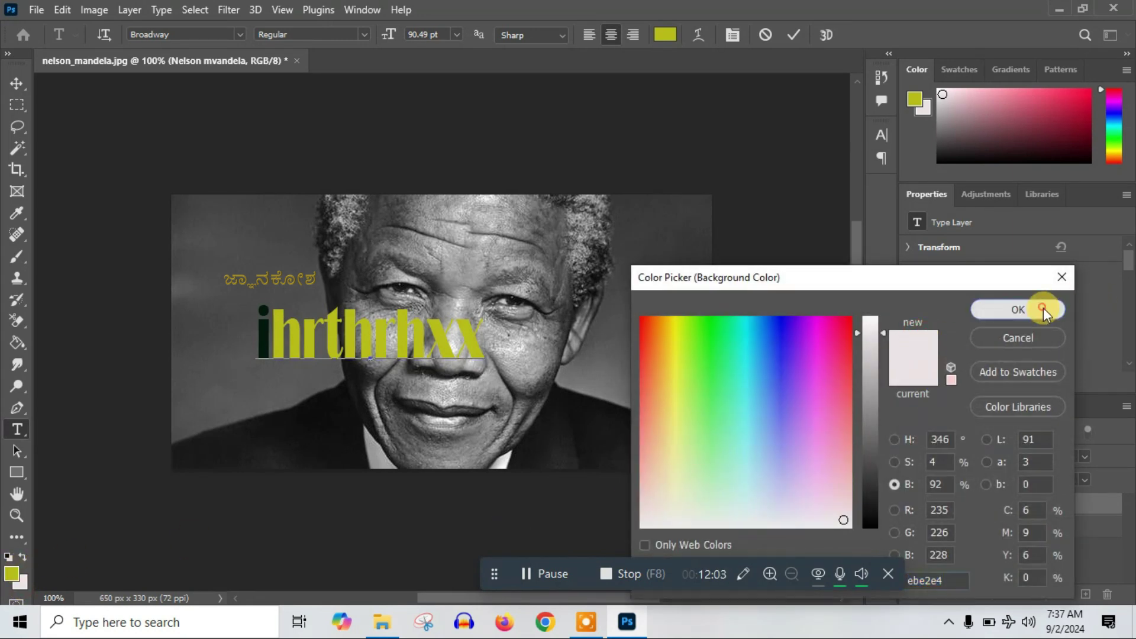
left_click(1018, 309)
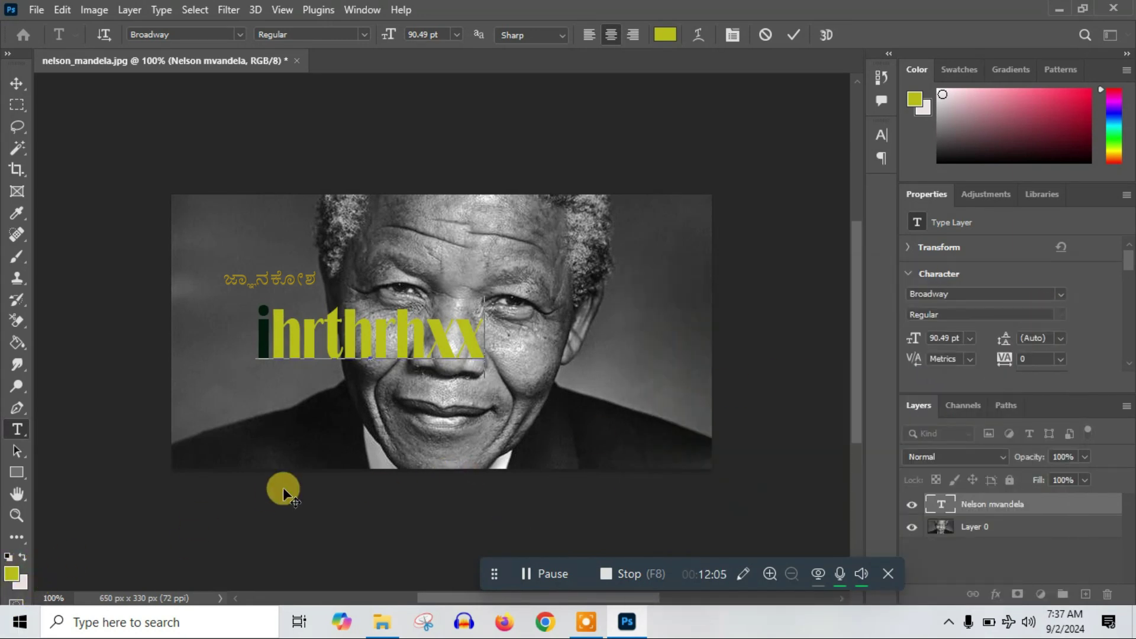
type("sfsf")
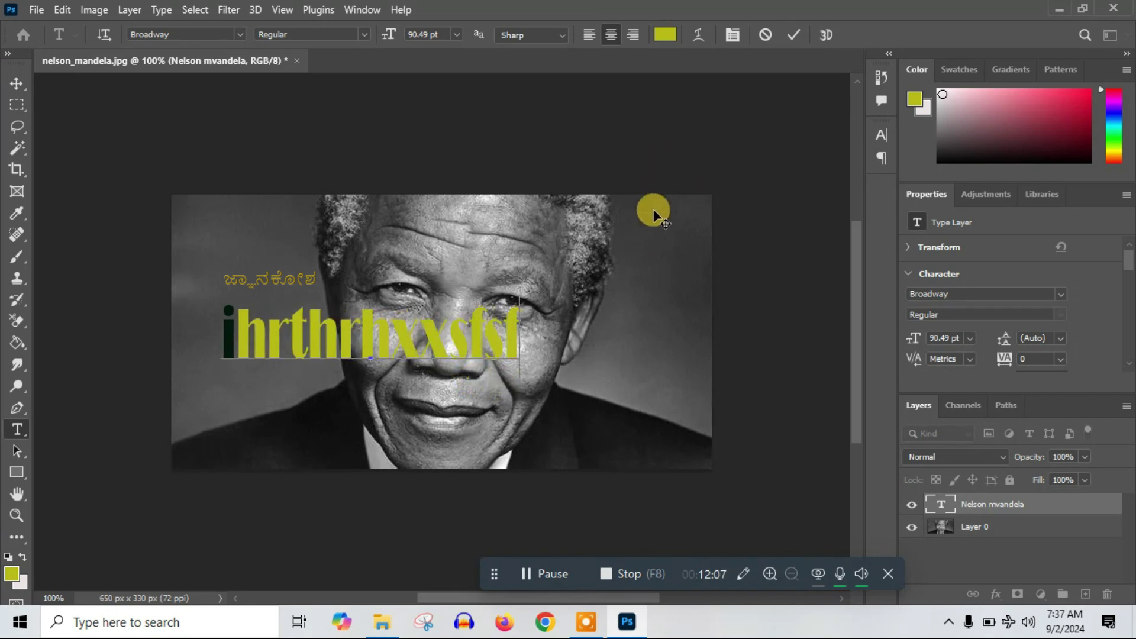
left_click(633, 291)
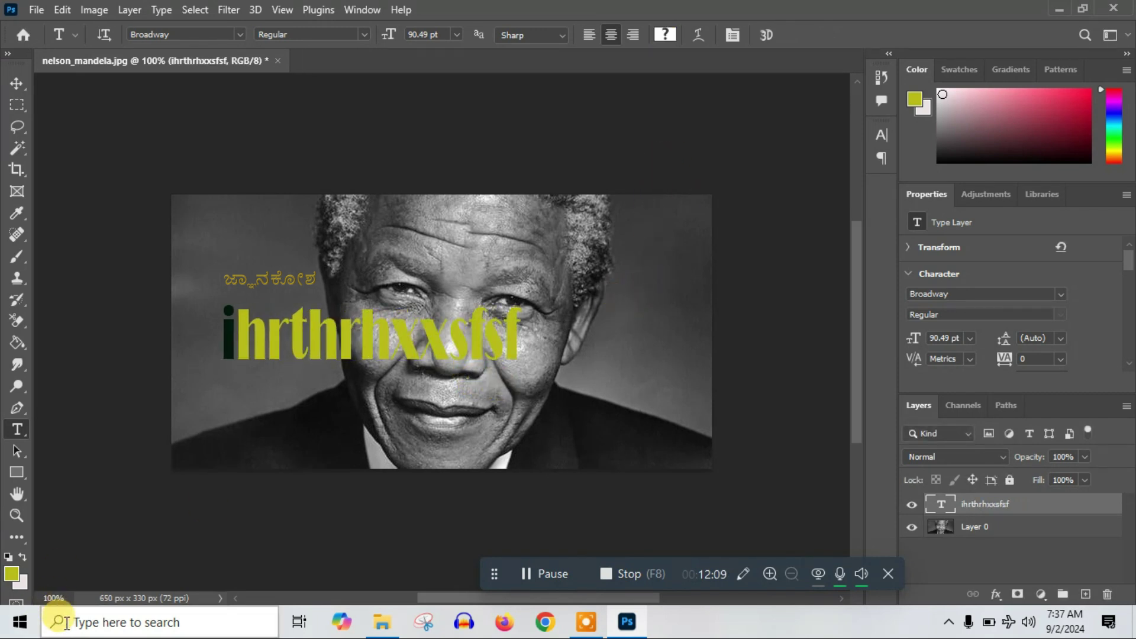
Extend the title with 'dfgdfg', then add 'dfg' in light grey.
key("x")
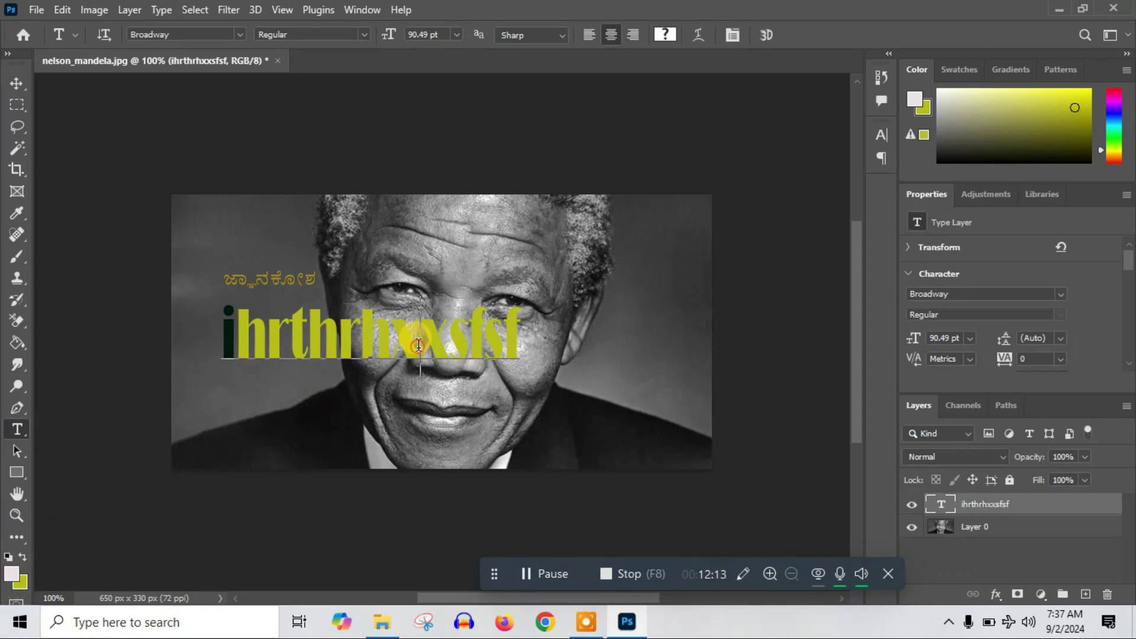
double_click(418, 345)
left_click(482, 345)
type("df")
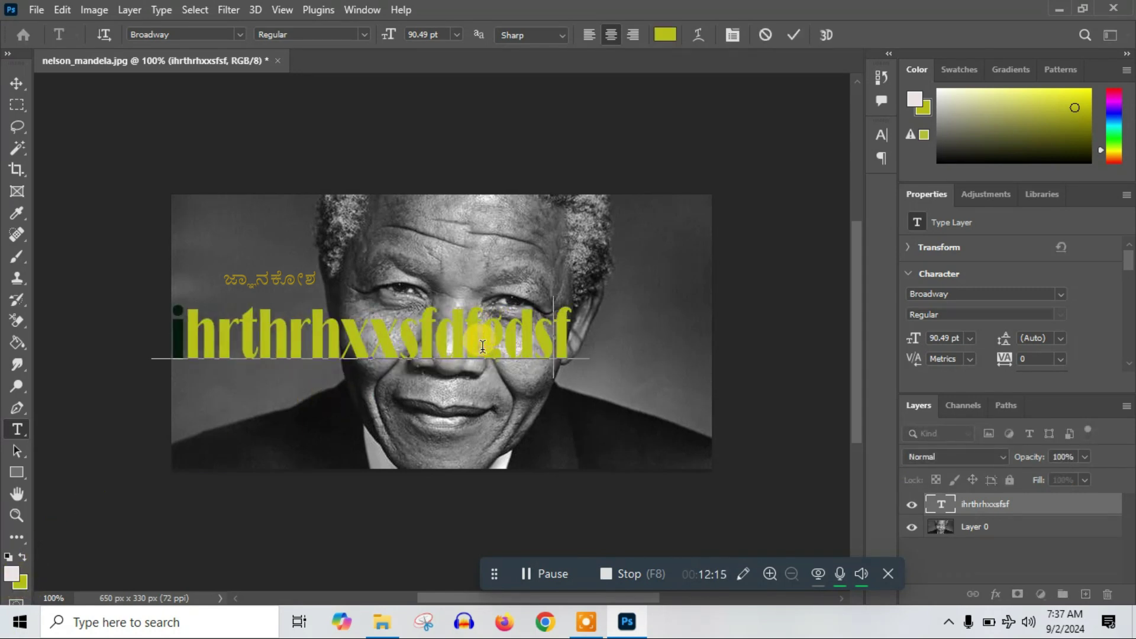
type("gdfg")
left_click(665, 34)
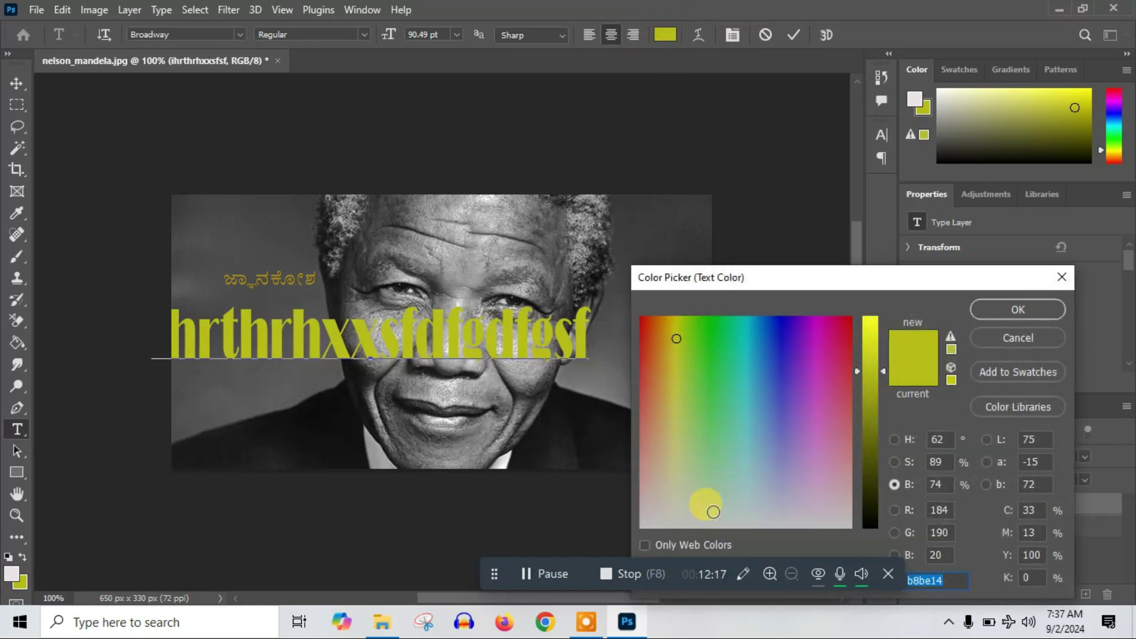
left_click(822, 525)
left_click(1036, 310)
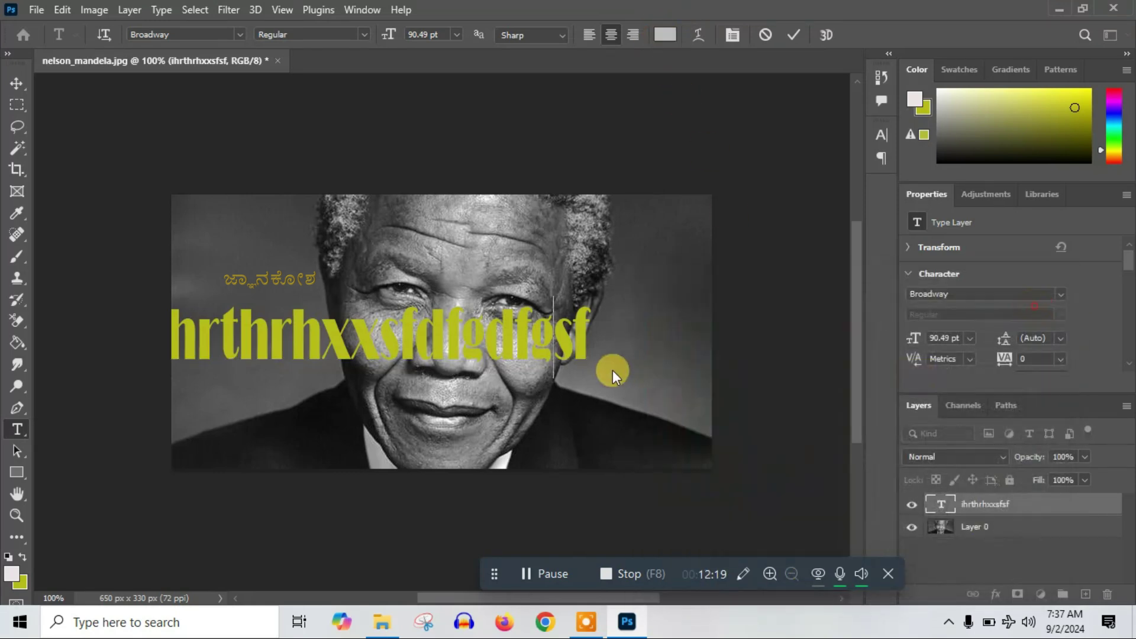
type("dfg")
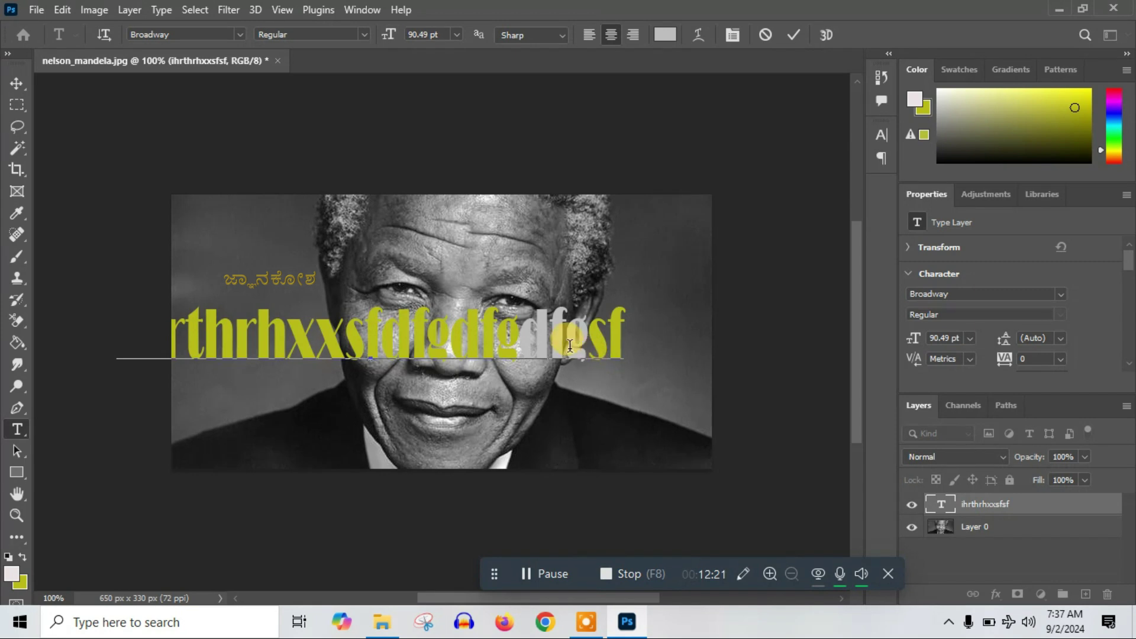
key("ctrl")
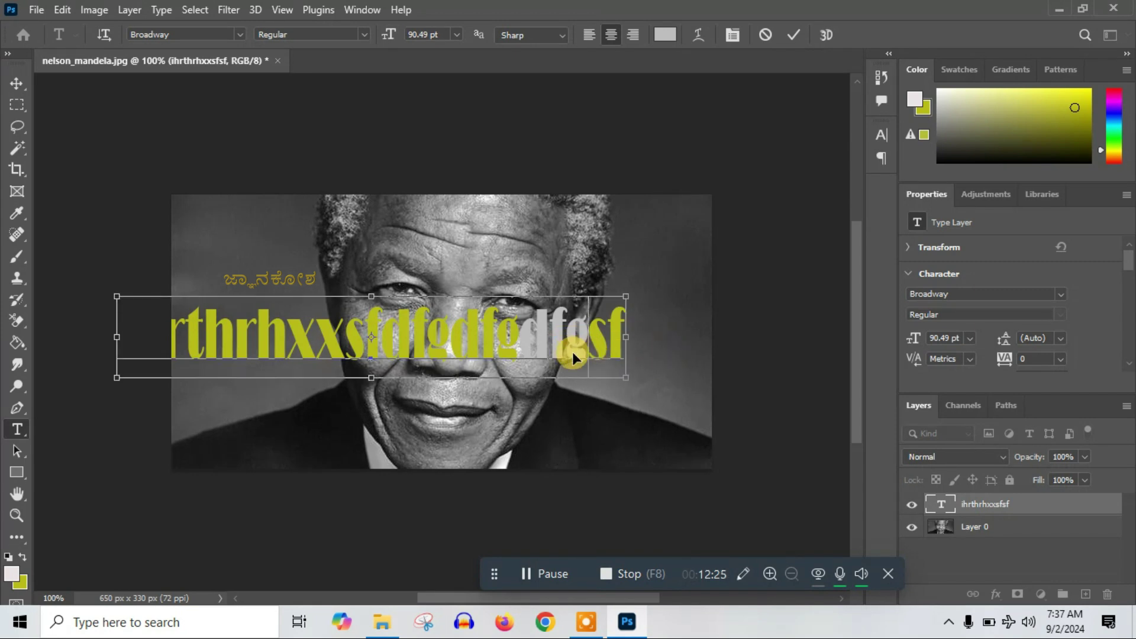
Move the title across the face and scale it to about 114 pt, keeping it above Layer 0.
left_click_drag(534, 339, 567, 322)
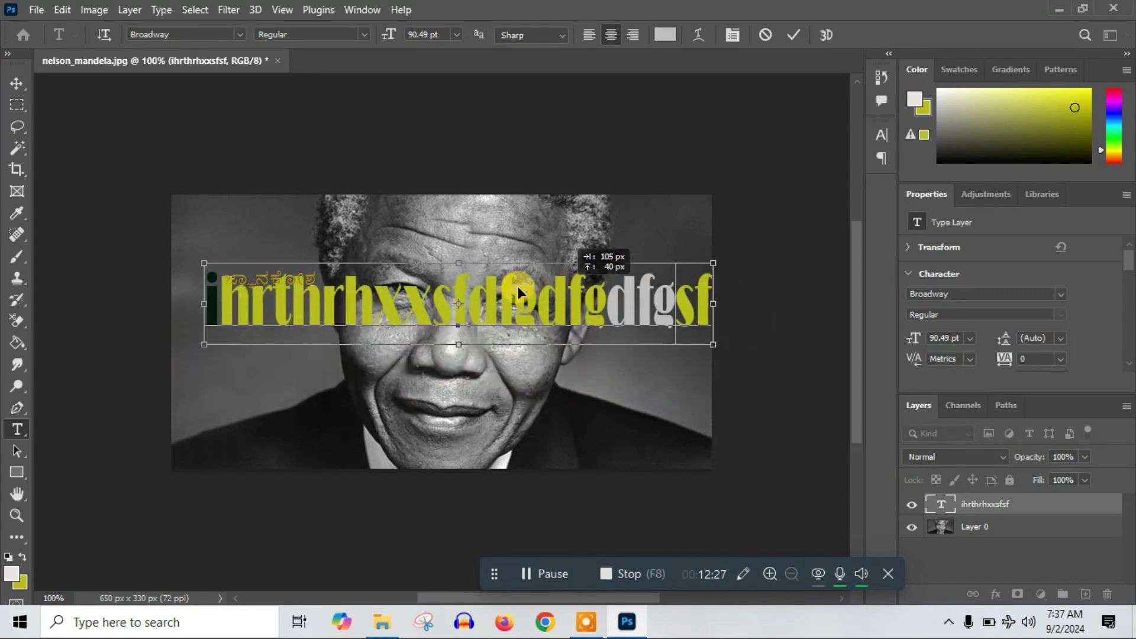
left_click_drag(703, 379, 494, 392)
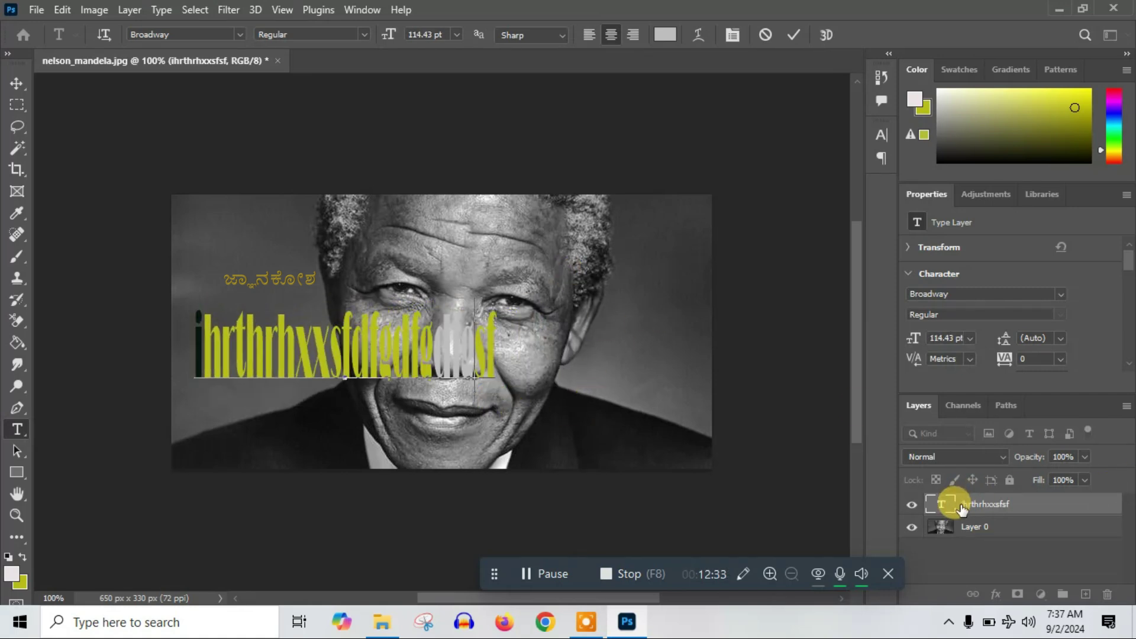
left_click_drag(962, 509, 988, 553)
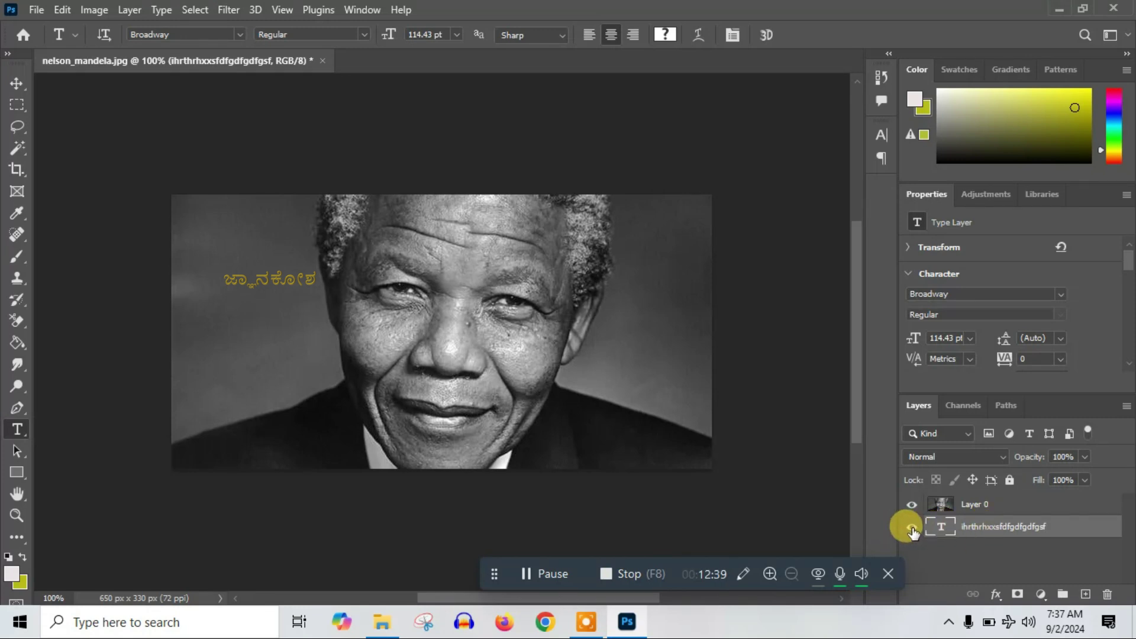
left_click_drag(932, 505, 1021, 532)
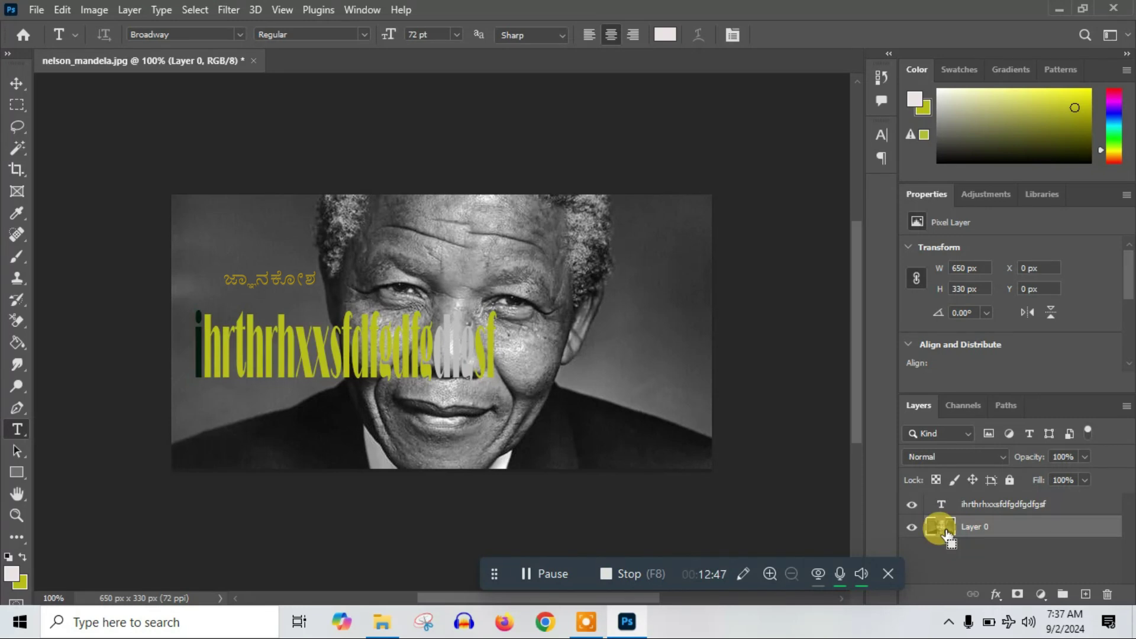
Duplicate Layer 0 with Ctrl+J and stack Layer 0 copy above the title layer.
key("ctrl+j")
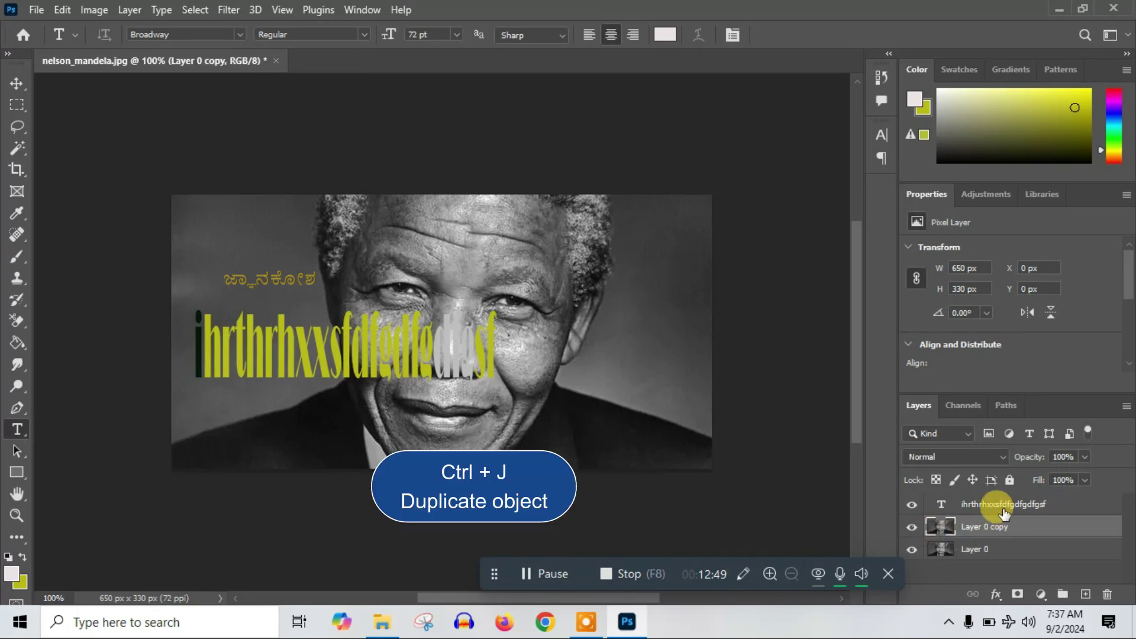
left_click(1002, 507)
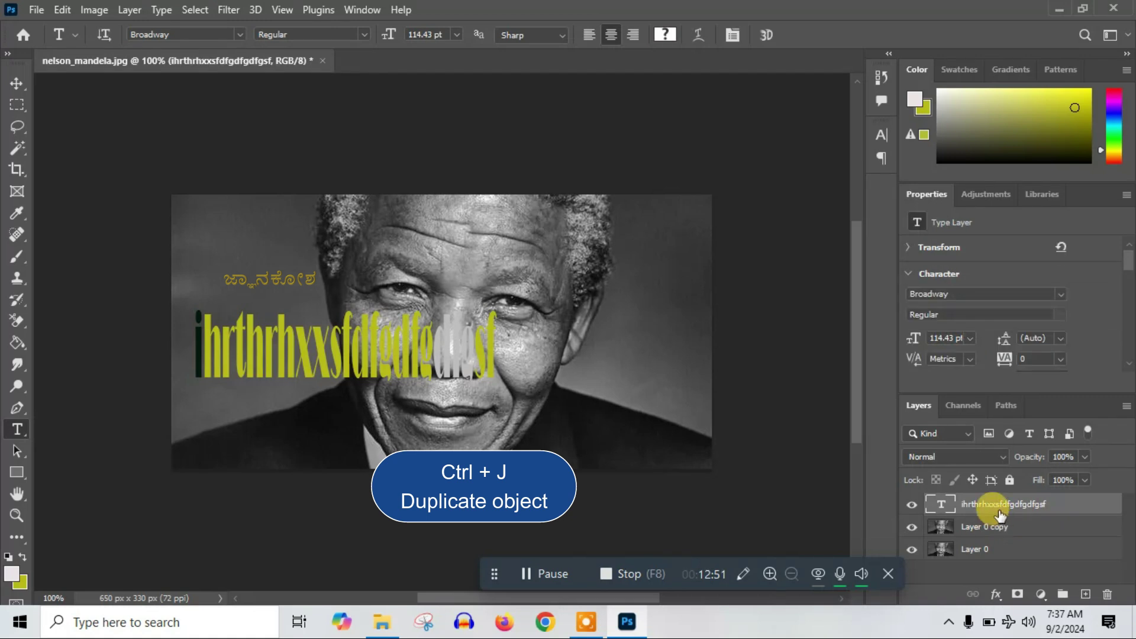
left_click_drag(988, 528, 953, 500)
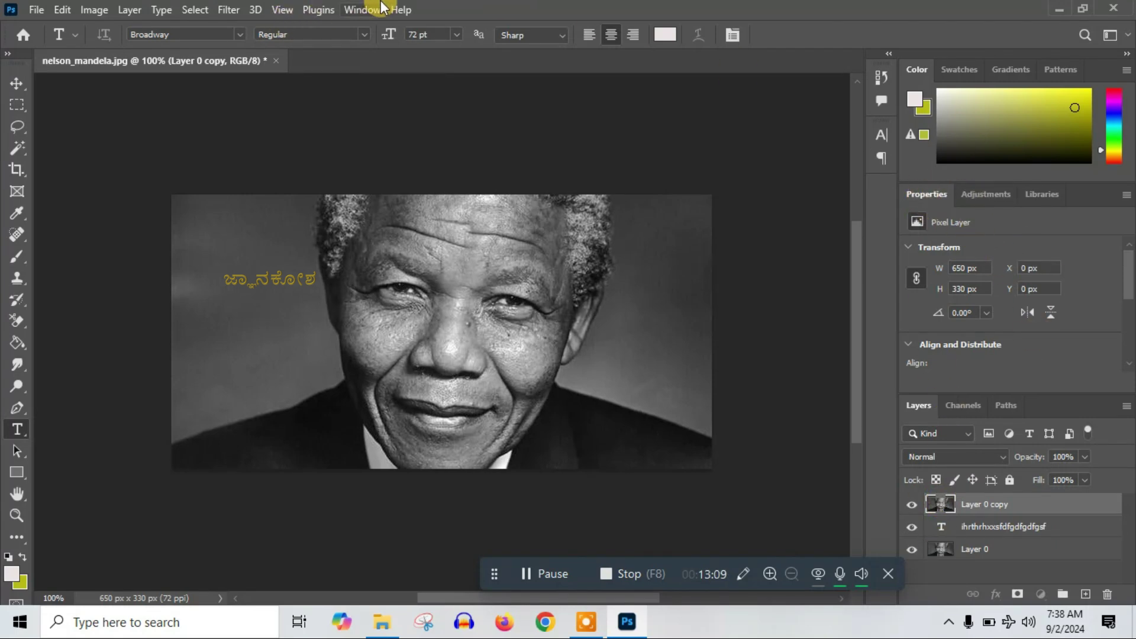
Apply the Remove Background quick action to Layer 0 copy from the Properties panel.
left_click(362, 11)
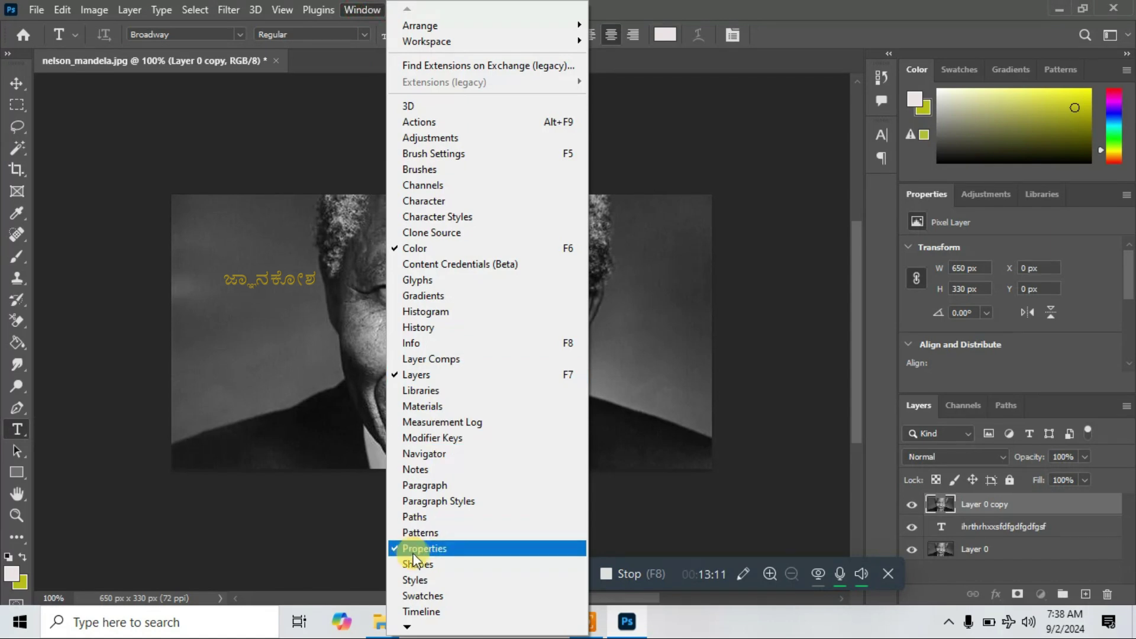
left_click_drag(1128, 278, 1130, 347)
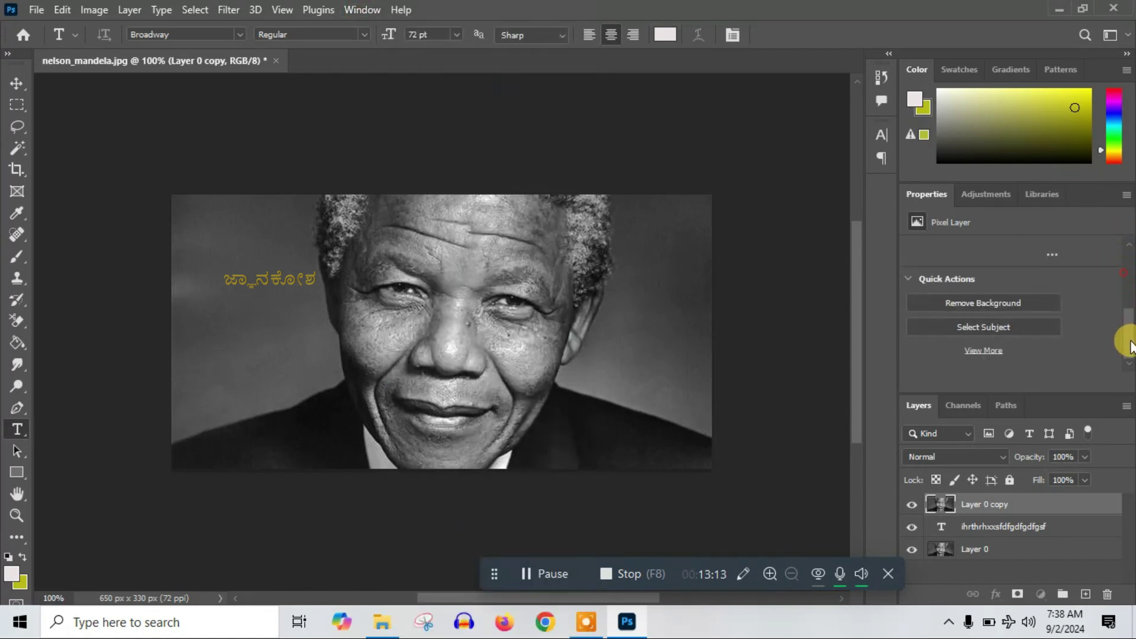
left_click(979, 302)
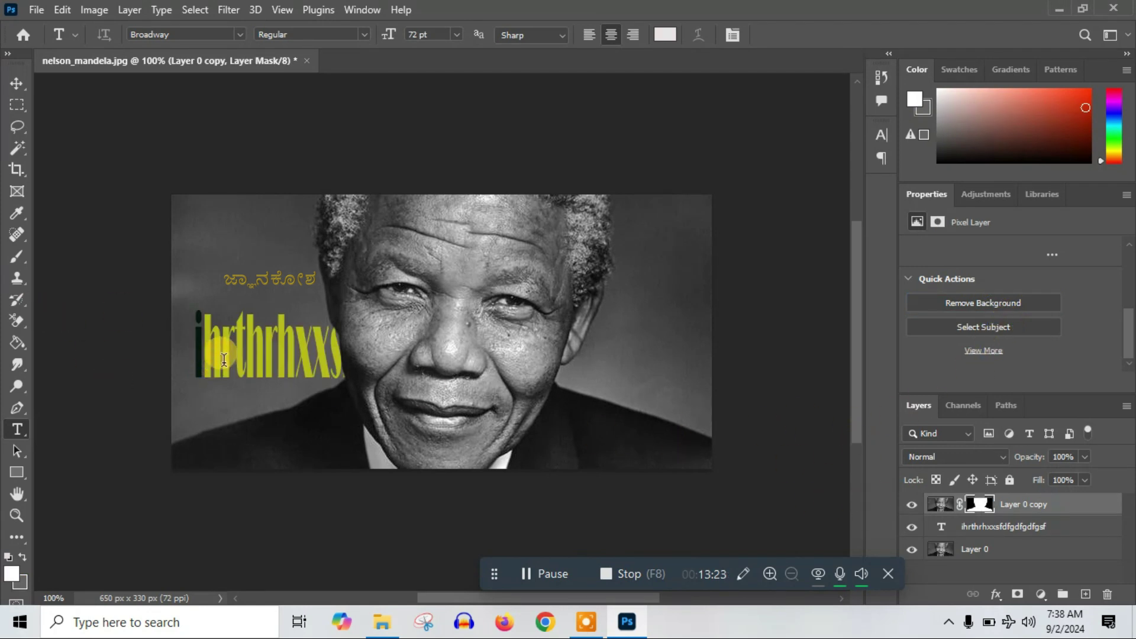
left_click(912, 507)
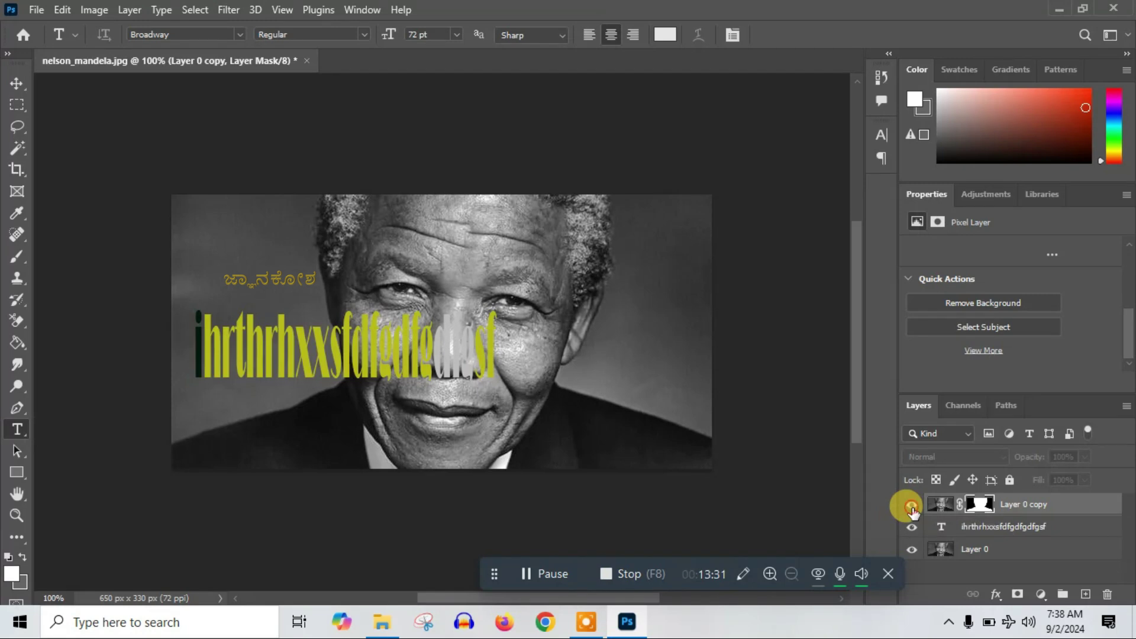
left_click(912, 506)
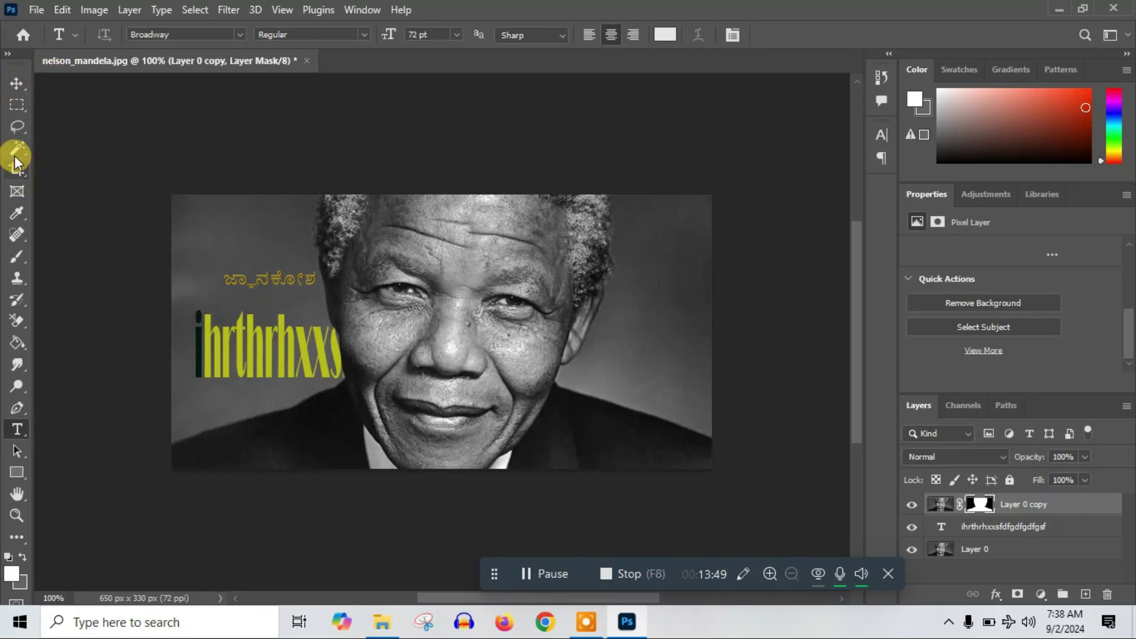
Lasso-select the eye region and move the selection onto the lower cheek and shoulder.
left_click(16, 127)
left_click_drag(312, 239, 530, 314)
left_click_drag(331, 245, 329, 243)
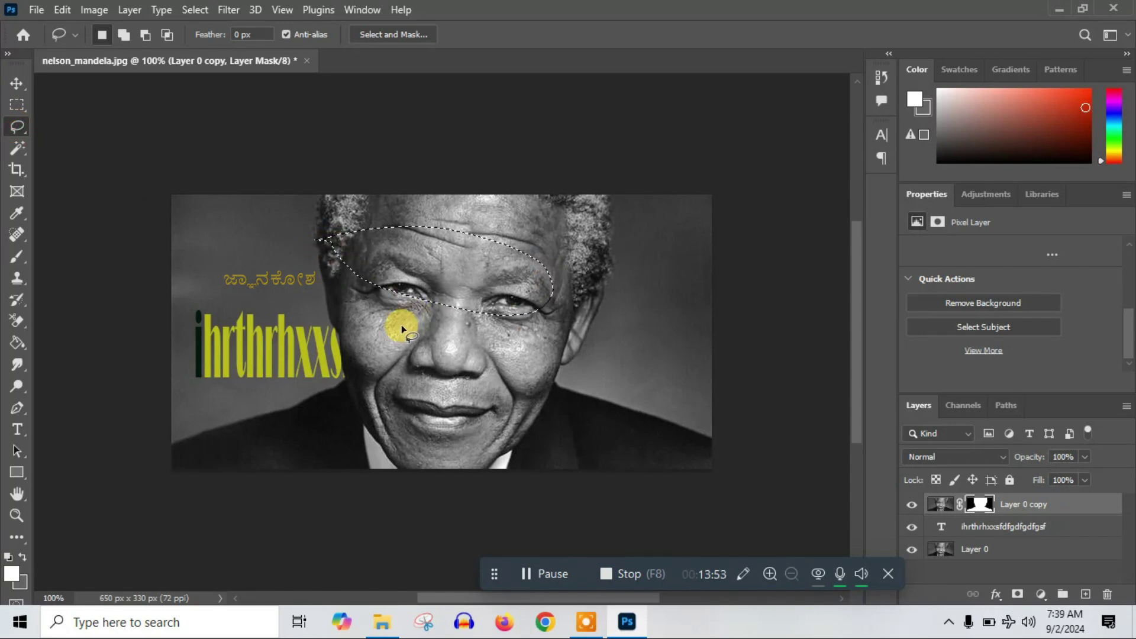
left_click_drag(500, 305, 645, 426)
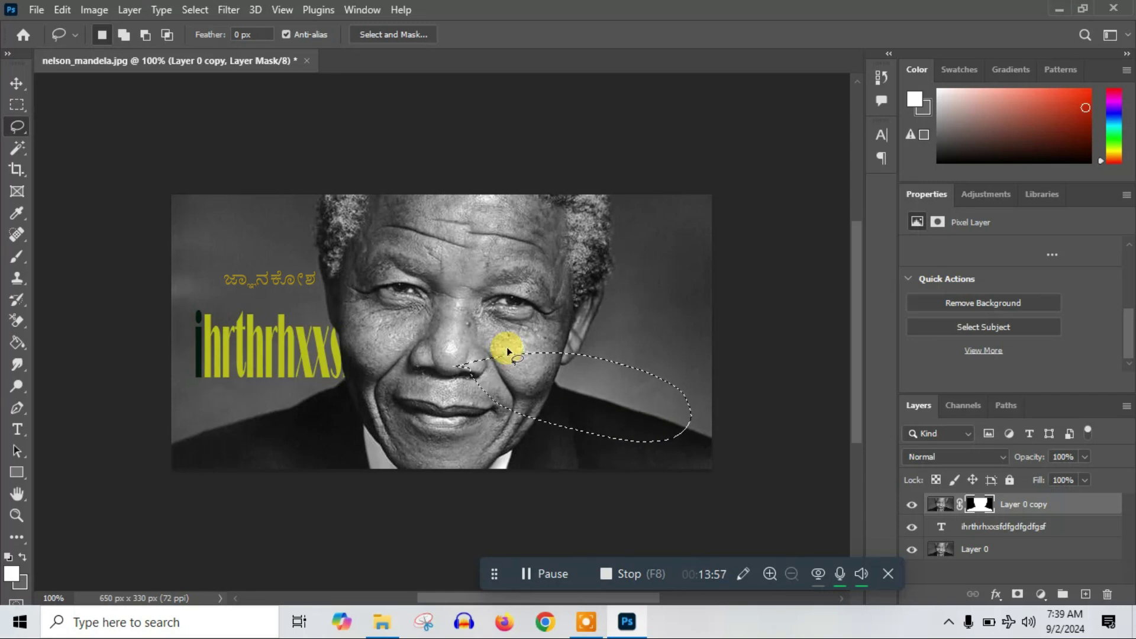